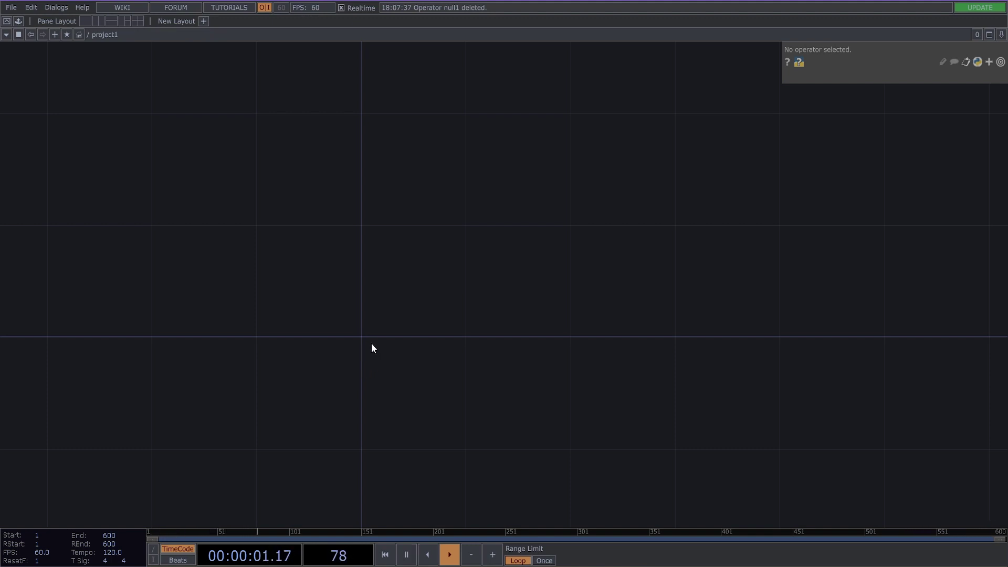
- Add a Pattern CHOP to the empty network and move it down to the horizontal centre line
{"action": "key", "text": "Tab"}
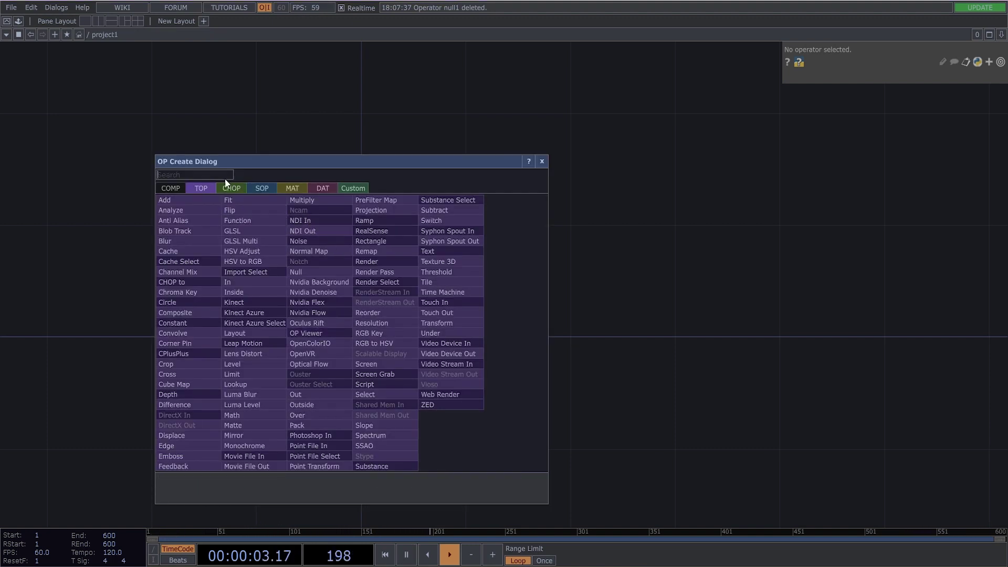
{"action": "left_click", "coordinate": [232, 187]}
{"action": "type", "text": "p"}
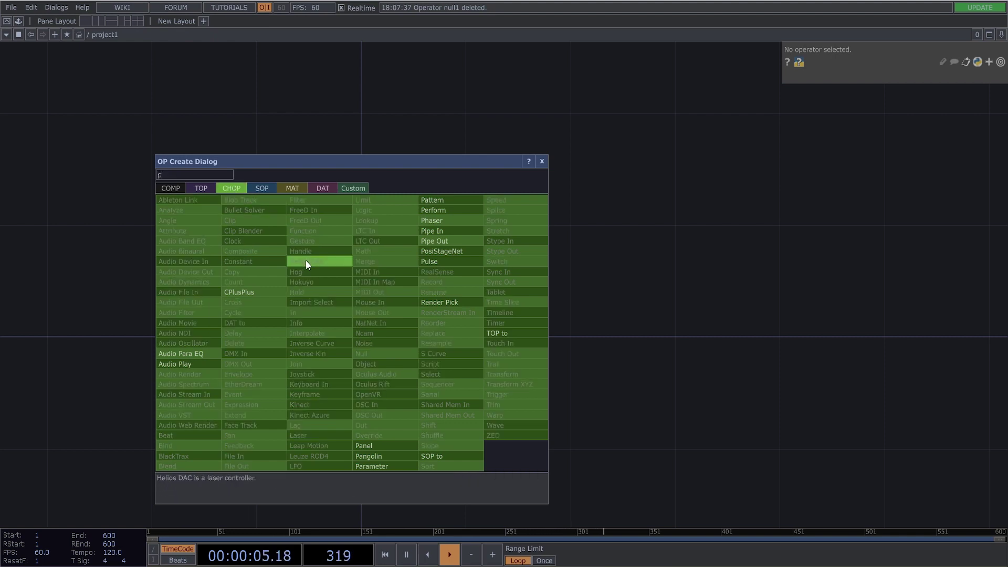
{"action": "left_click", "coordinate": [436, 201]}
{"action": "left_click", "coordinate": [359, 217]}
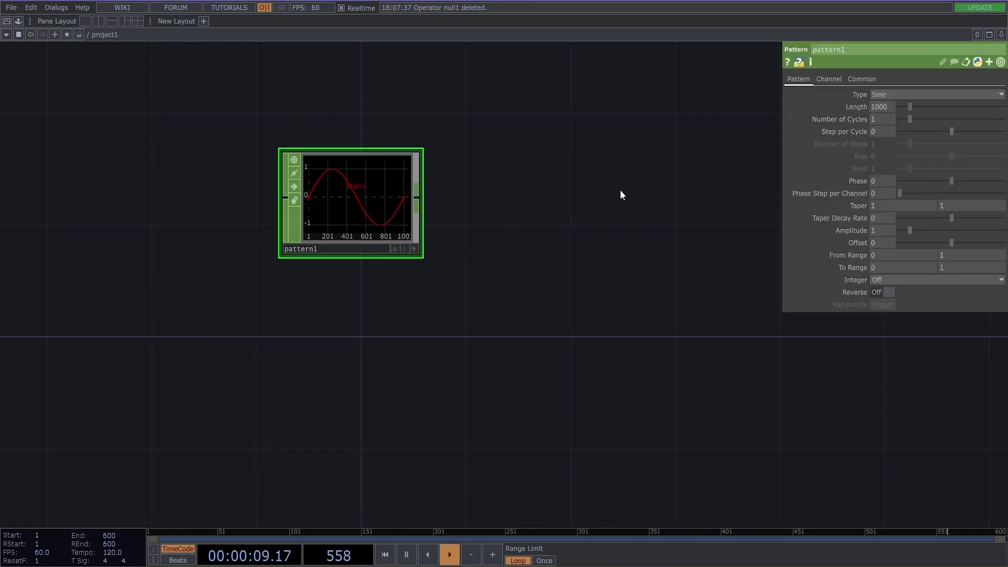
{"action": "left_click_drag", "start_coordinate": [389, 218], "coordinate": [385, 300]}
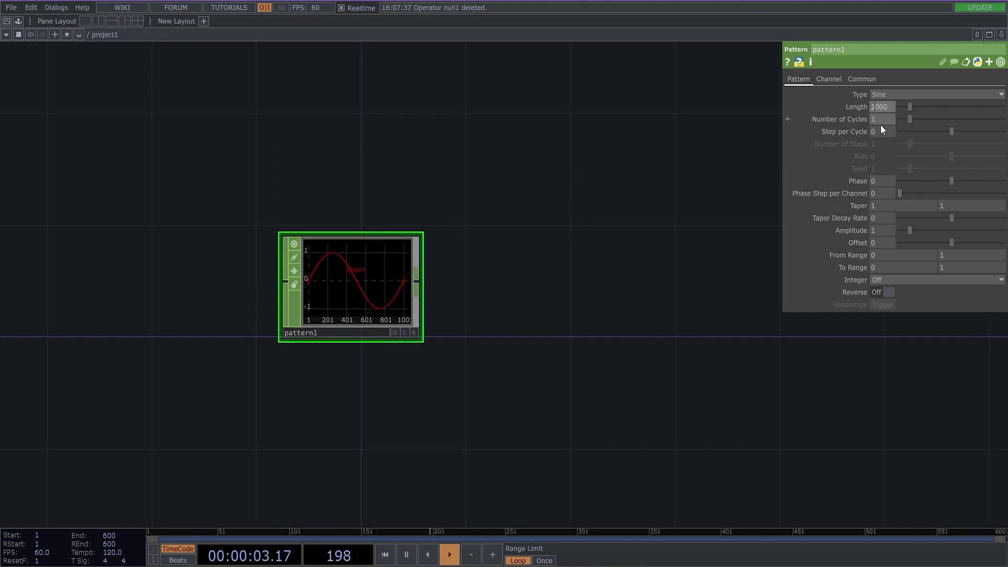
- Set the Pattern CHOP's length to 10000 and its number of cycles to 10
{"action": "type", "text": "0"}
{"action": "key", "text": "Return"}
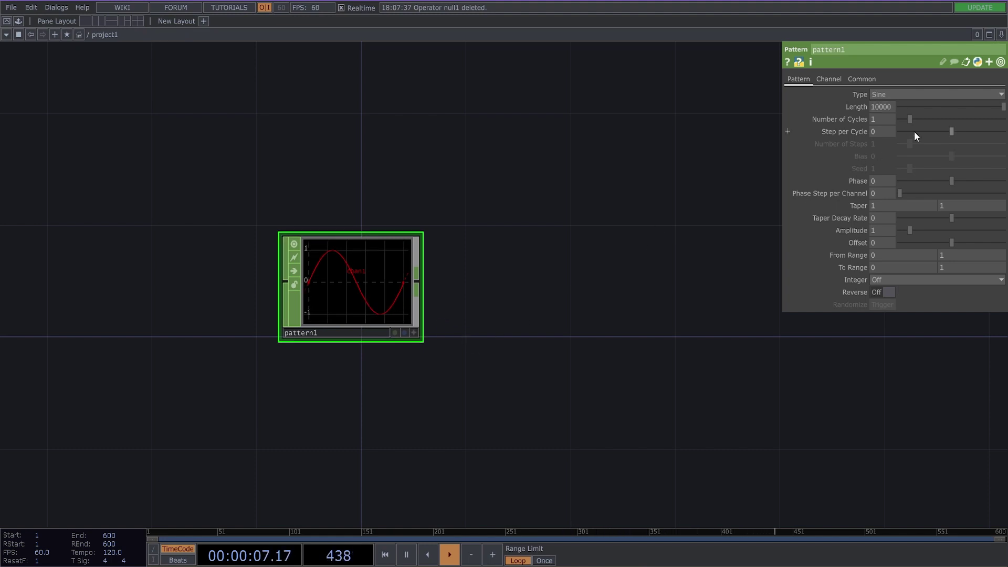
{"action": "type", "text": "0"}
{"action": "key", "text": "Return"}
- Duplicate the Pattern CHOP three times, stacking the copies in a column below the original
{"action": "scroll", "coordinate": [289, 292], "scroll_direction": "down", "scroll_amount": 2}
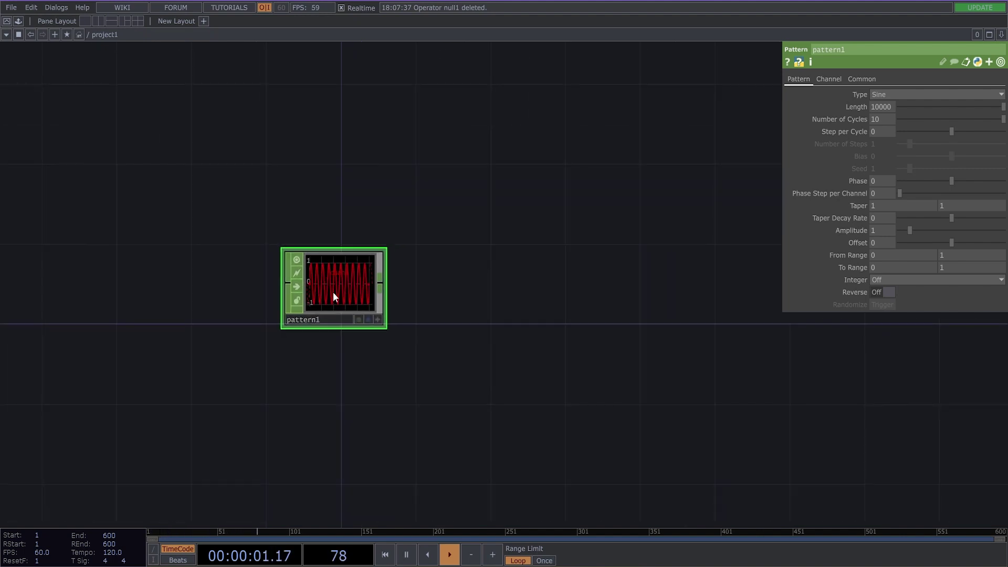
{"action": "key", "text": "ctrl+c"}
{"action": "key", "text": "ctrl+v"}
{"action": "left_click_drag", "start_coordinate": [412, 309], "coordinate": [434, 194]}
{"action": "key", "text": "ctrl+v"}
{"action": "key", "text": "ctrl+v"}
{"action": "scroll", "coordinate": [425, 336], "scroll_direction": "down", "scroll_amount": 2}
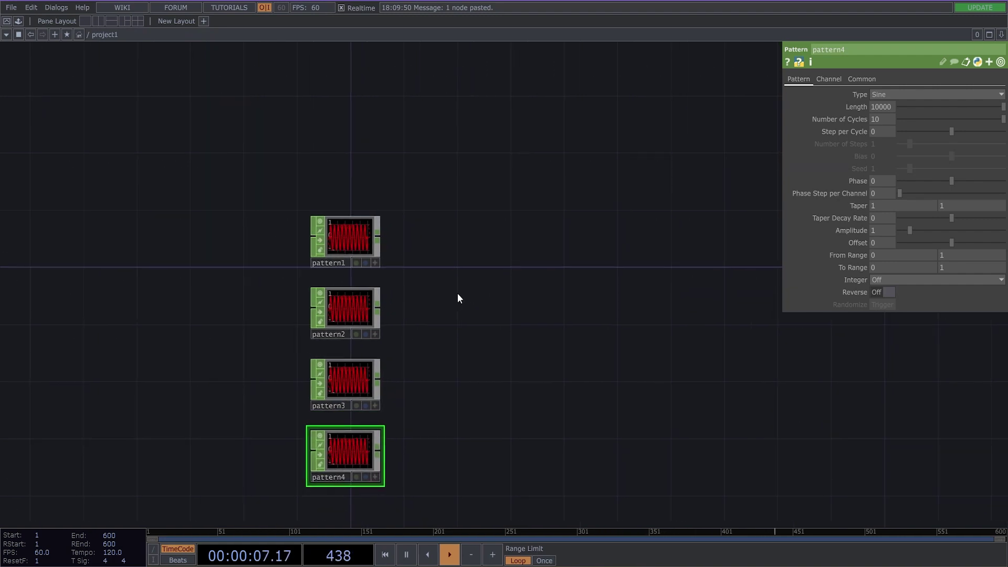
- Add a Merge CHOP beside the pattern column and connect all four Pattern CHOPs to its input
{"action": "key", "text": "Tab"}
{"action": "type", "text": "mer"}
{"action": "left_click", "coordinate": [511, 237]}
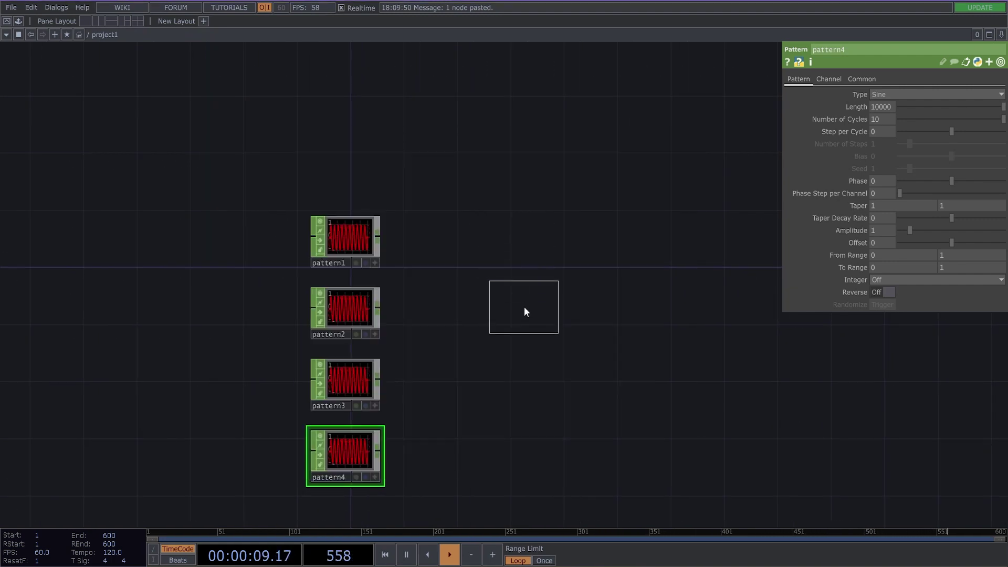
{"action": "left_click", "coordinate": [524, 309]}
{"action": "left_click_drag", "start_coordinate": [369, 450], "coordinate": [362, 464]}
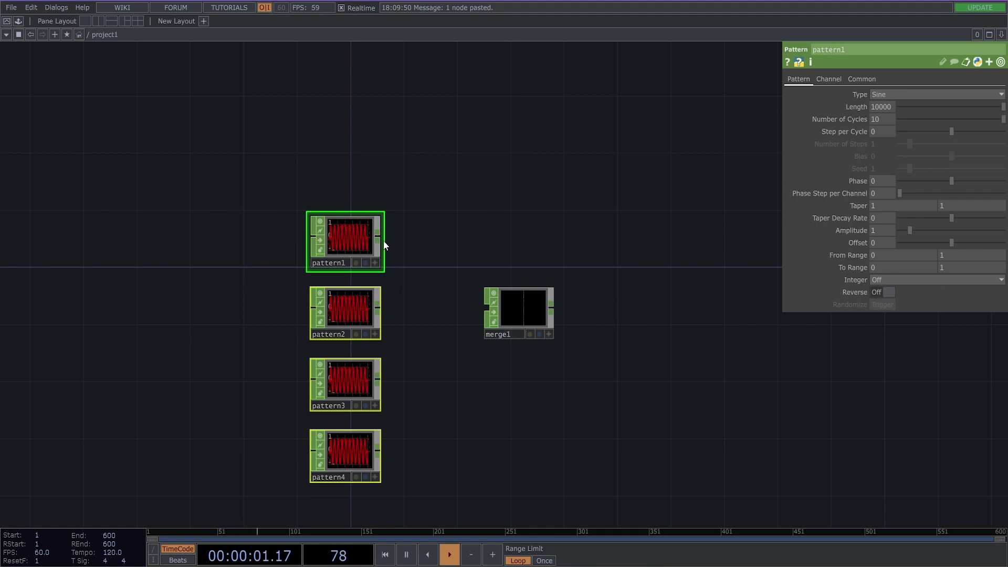
{"action": "left_click_drag", "start_coordinate": [494, 332], "coordinate": [492, 329]}
{"action": "scroll", "coordinate": [546, 307], "scroll_direction": "up", "scroll_amount": 3}
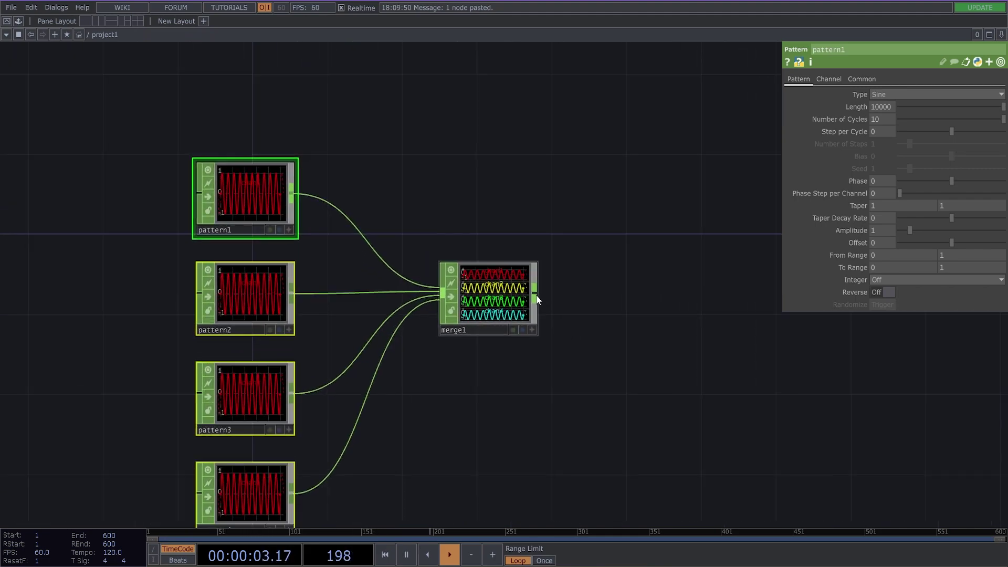
- Append a Null CHOP to the output of the Merge CHOP
{"action": "right_click", "coordinate": [535, 299]}
{"action": "left_click", "coordinate": [556, 321]}
{"action": "left_click", "coordinate": [686, 308]}
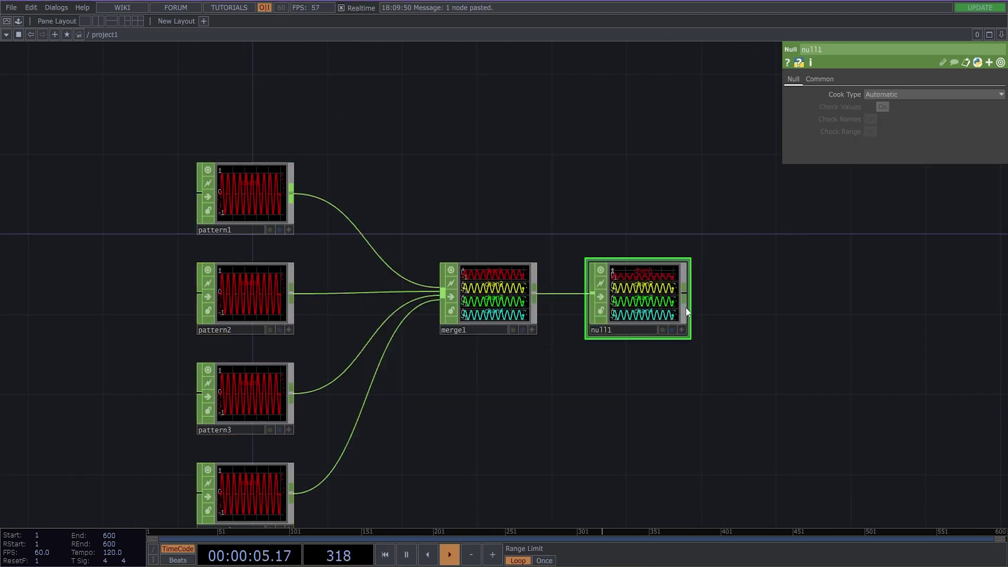
- Convert the Null CHOP's output to an image with a CHOP to TOP placed beside it
{"action": "right_click", "coordinate": [683, 294]}
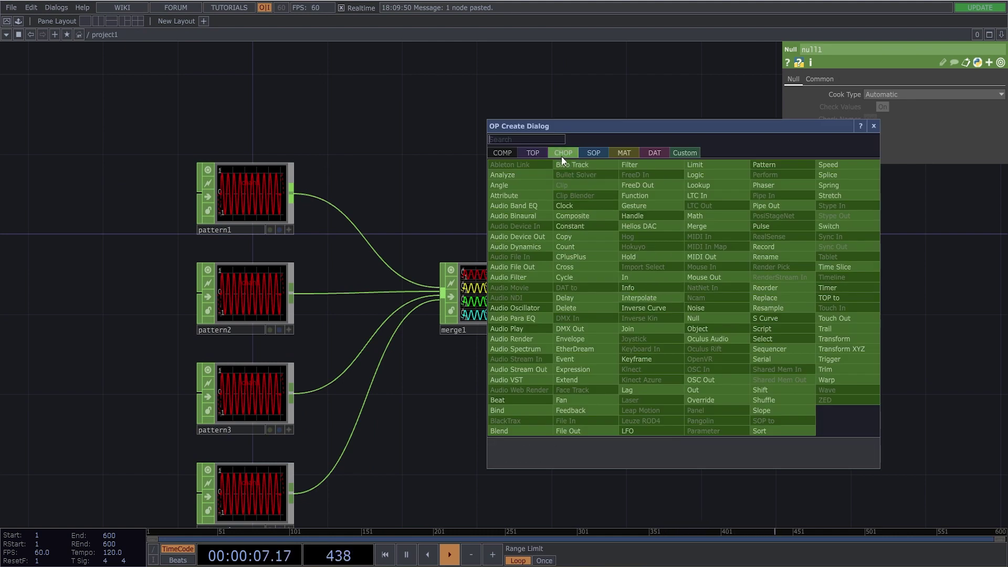
{"action": "left_click", "coordinate": [543, 155]}
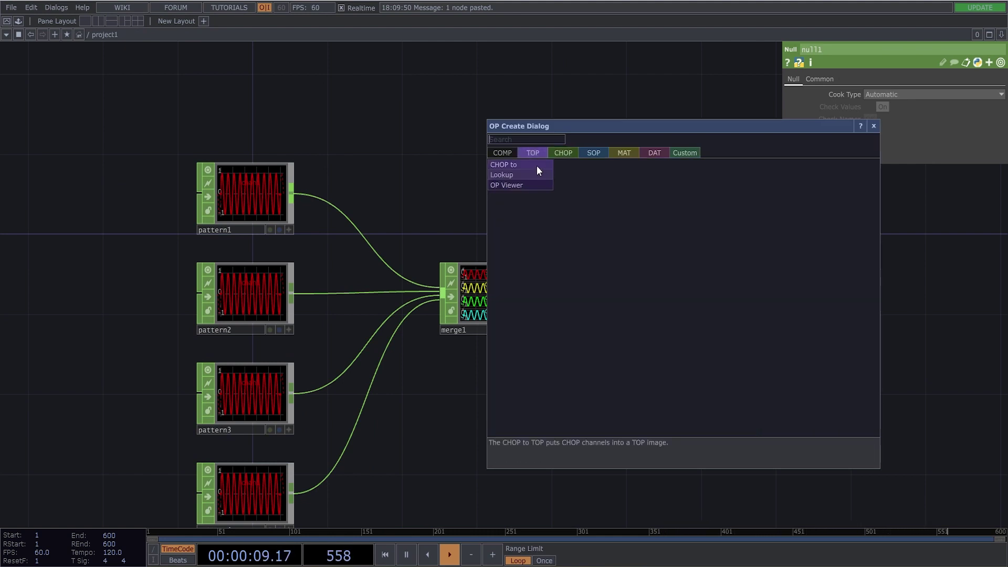
{"action": "left_click", "coordinate": [525, 165]}
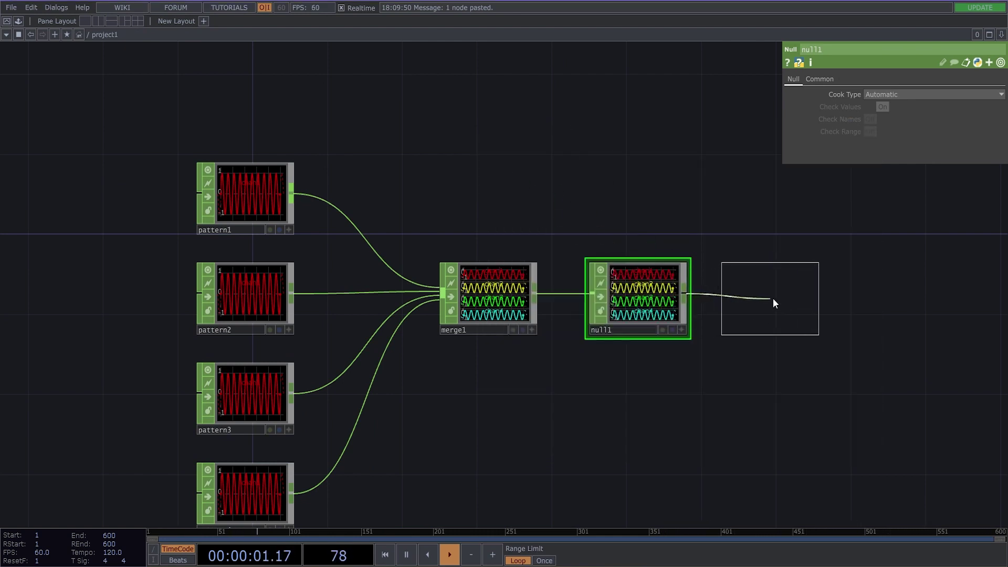
{"action": "left_click", "coordinate": [780, 303]}
- Set the CHOP to TOP's data format to RGBA and its pixel format to 32-bit float (RGBA)
{"action": "scroll", "coordinate": [866, 305], "scroll_direction": "up", "scroll_amount": 5}
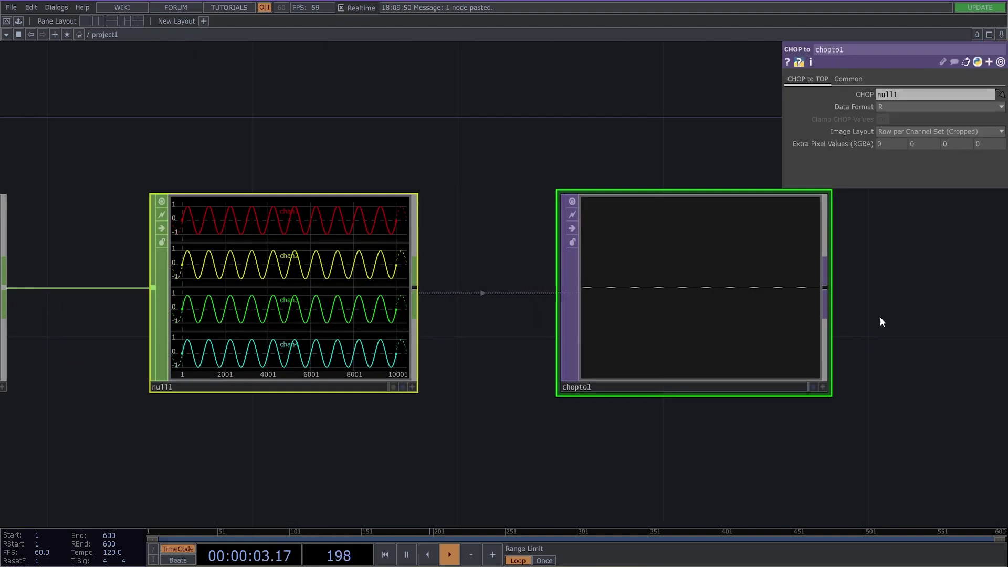
{"action": "left_click", "coordinate": [894, 109]}
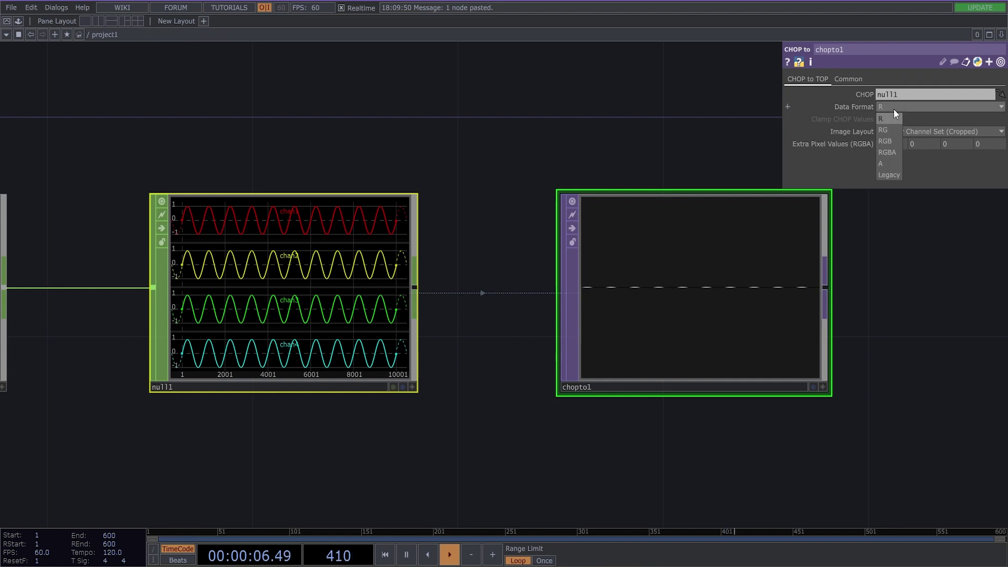
{"action": "left_click", "coordinate": [893, 150]}
{"action": "key", "text": "h"}
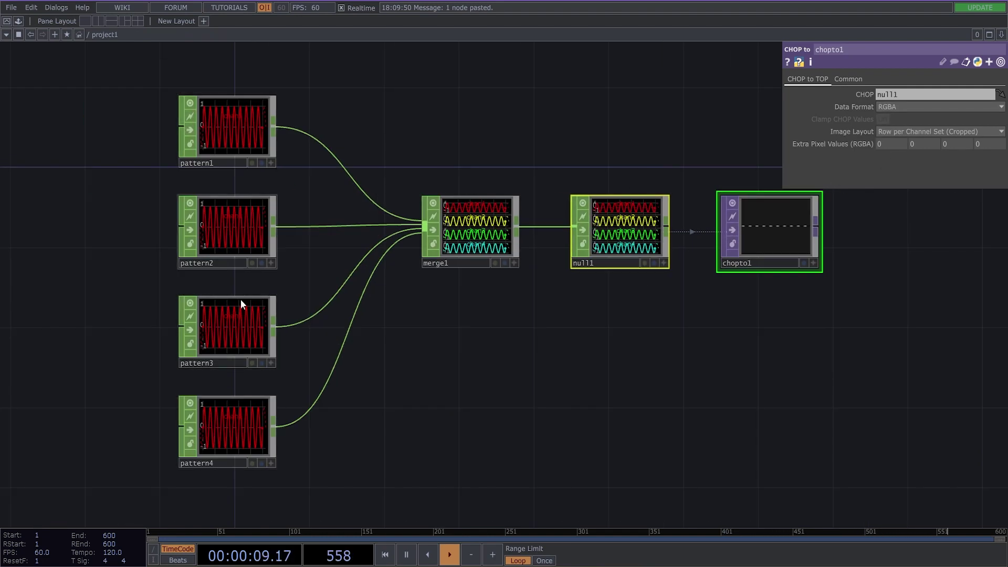
{"action": "left_click_drag", "start_coordinate": [594, 367], "coordinate": [513, 411]}
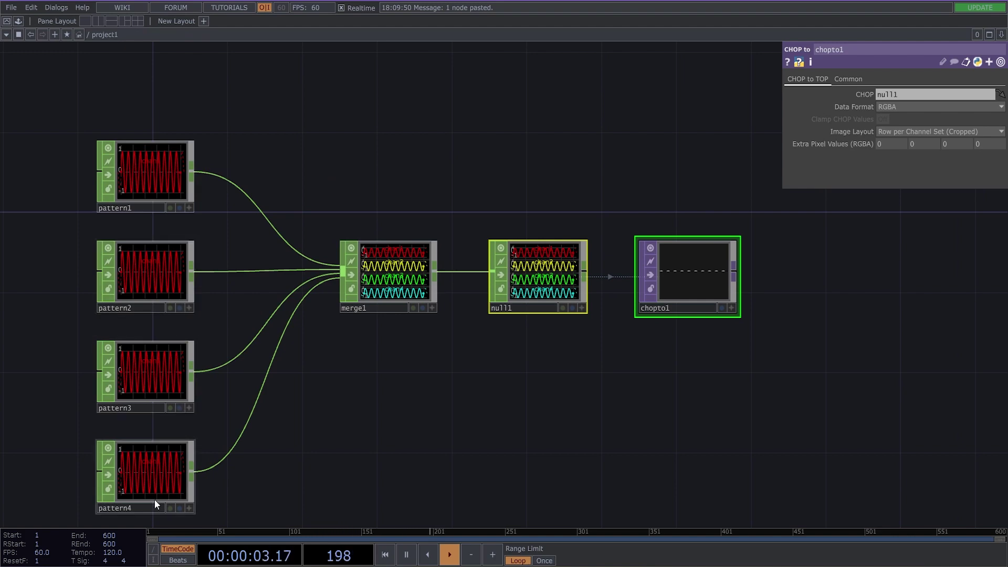
{"action": "scroll", "coordinate": [786, 236], "scroll_direction": "up", "scroll_amount": 2}
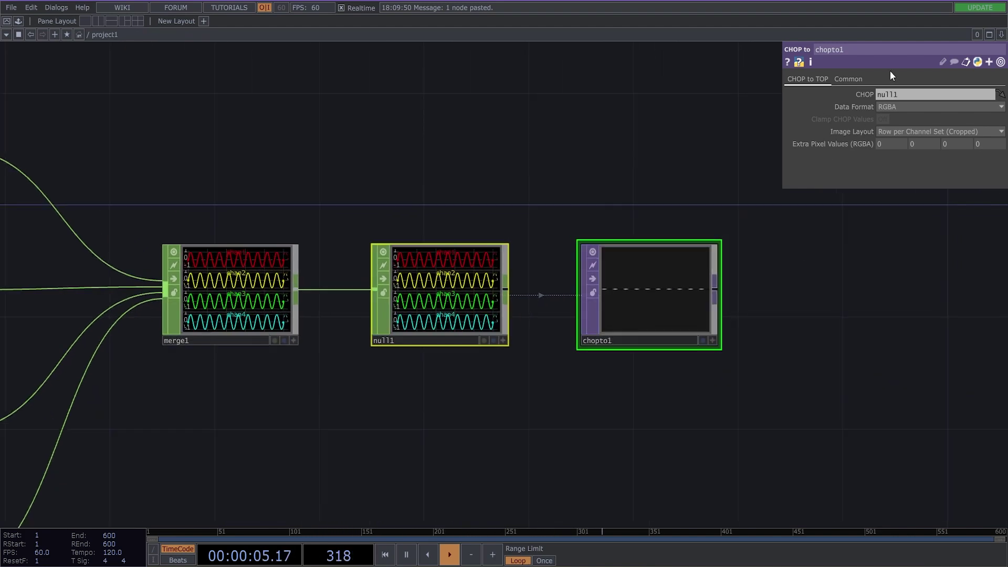
{"action": "left_click", "coordinate": [857, 81]}
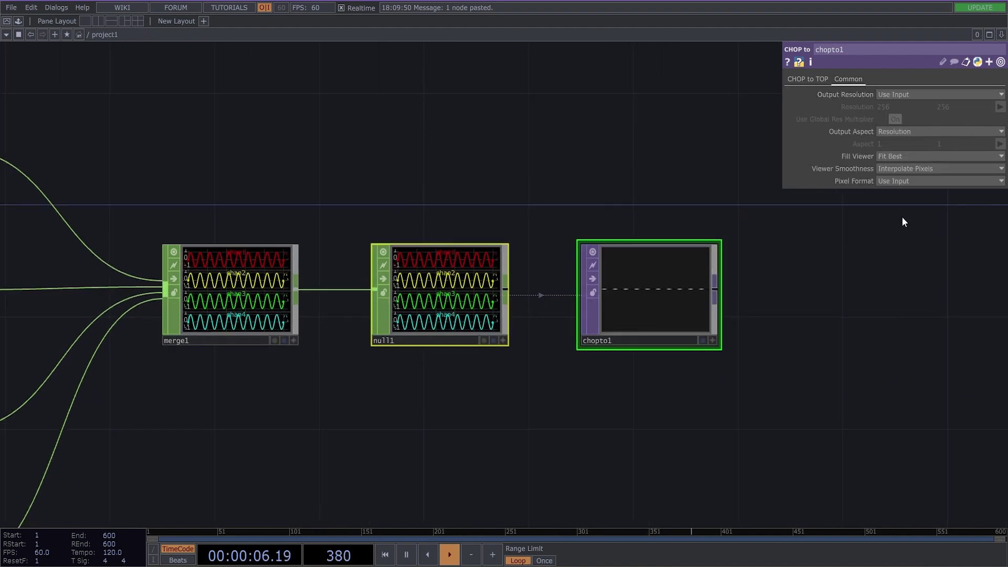
{"action": "left_click", "coordinate": [906, 182]}
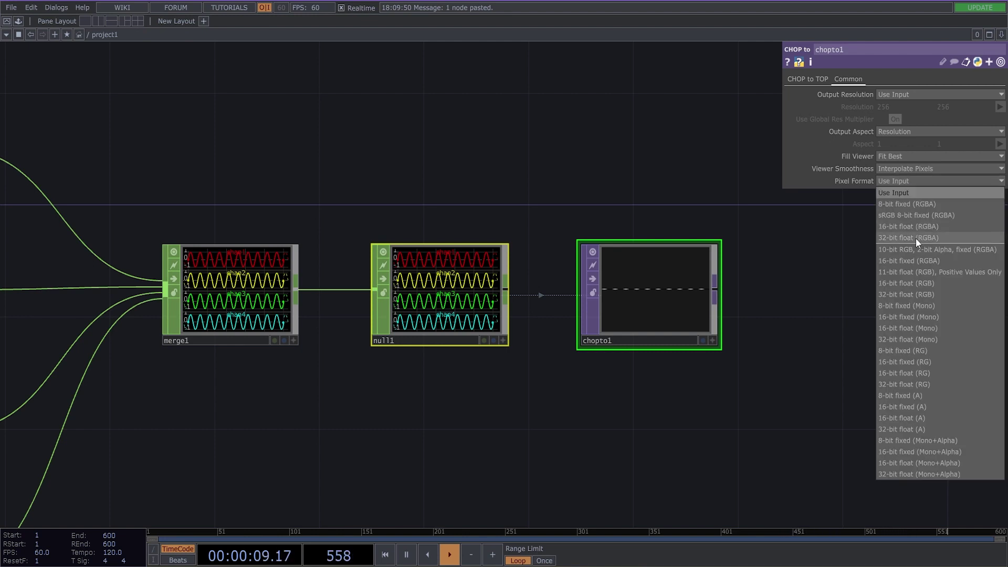
{"action": "left_click", "coordinate": [914, 238]}
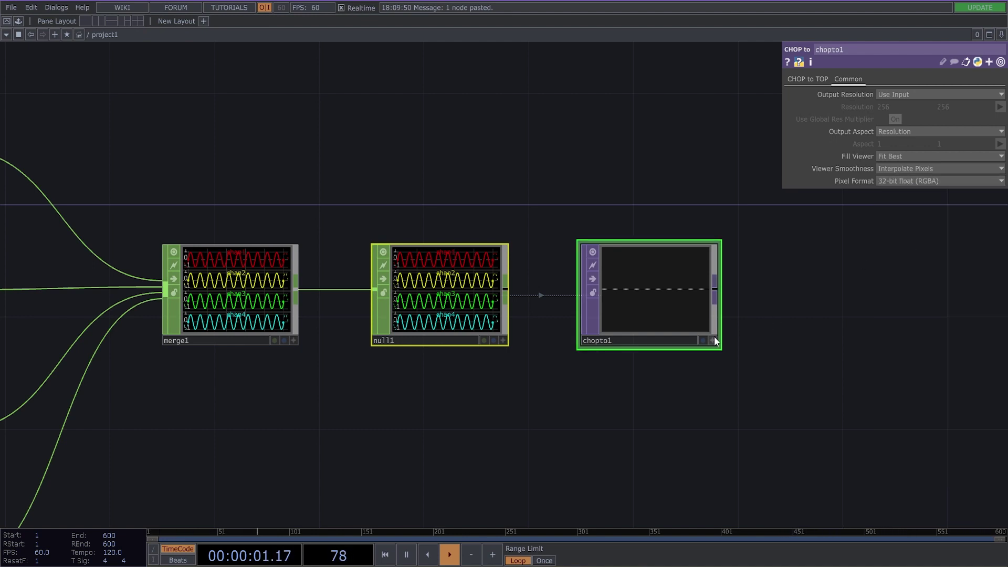
- Append a Fit TOP to the CHOP to TOP and set its fit mode to Fill
{"action": "left_click", "coordinate": [714, 291]}
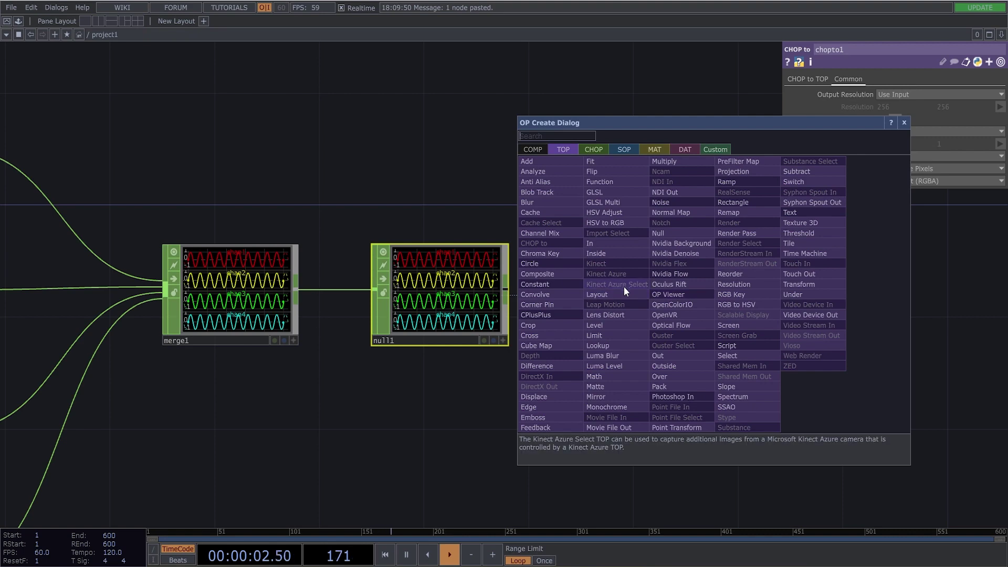
{"action": "left_click", "coordinate": [605, 165]}
{"action": "left_click", "coordinate": [835, 294]}
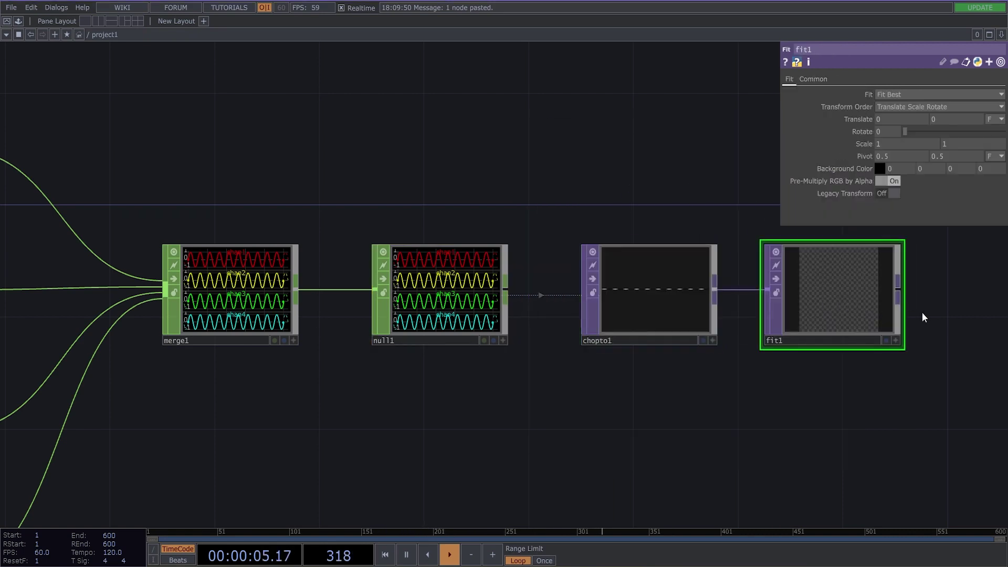
{"action": "scroll", "coordinate": [922, 312], "scroll_direction": "up", "scroll_amount": 3}
{"action": "left_click_drag", "start_coordinate": [866, 357], "coordinate": [716, 448]}
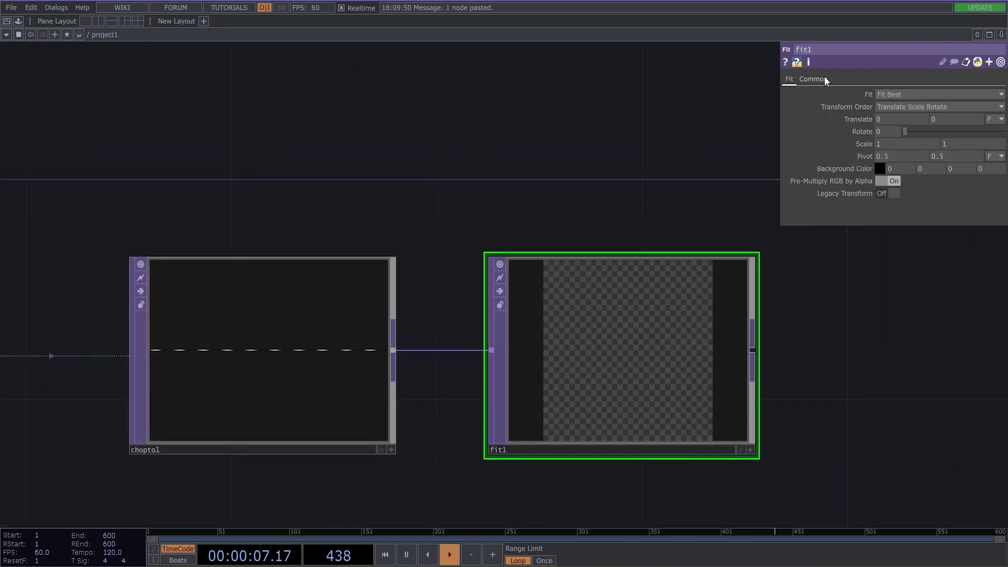
{"action": "left_click", "coordinate": [901, 92]}
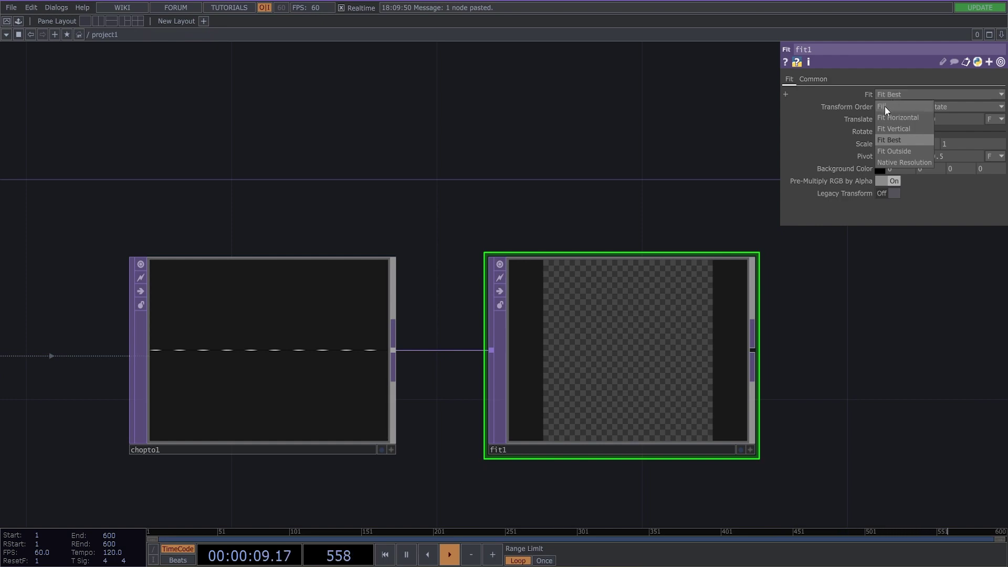
{"action": "left_click", "coordinate": [884, 106]}
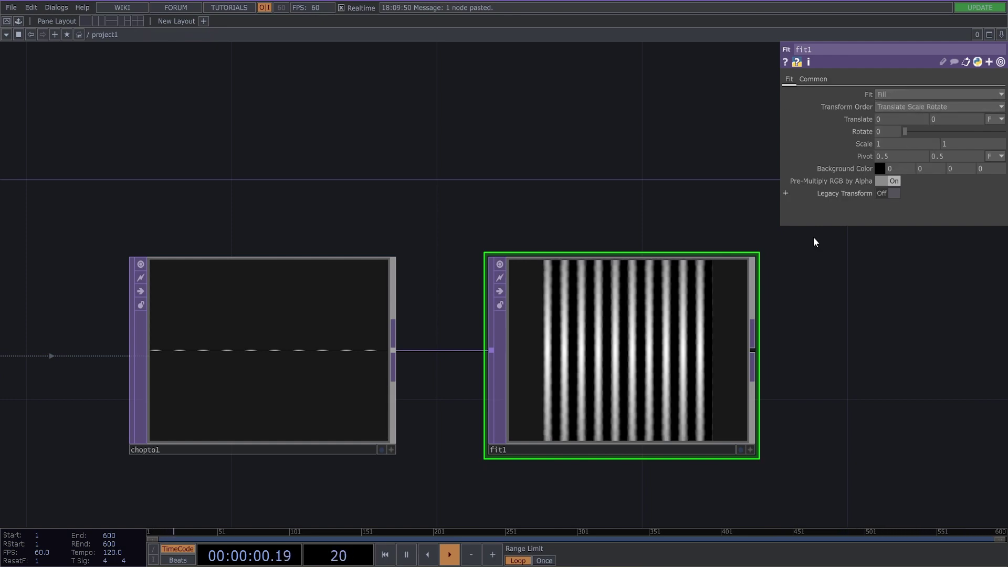
- Display the Fit TOP's output as the network background
{"action": "left_click", "coordinate": [742, 450]}
{"action": "scroll", "coordinate": [738, 450], "scroll_direction": "down", "scroll_amount": 2}
{"action": "scroll", "coordinate": [721, 436], "scroll_direction": "down", "scroll_amount": 2}
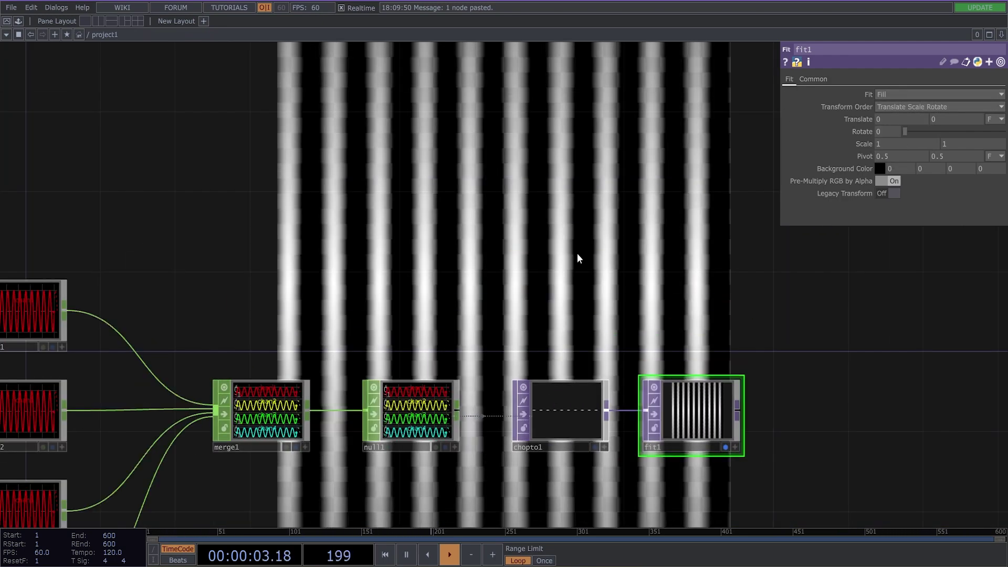
- Set the second Pattern CHOP's length to 5000 by dividing 10000 by 2
{"action": "left_click_drag", "start_coordinate": [470, 284], "coordinate": [663, 200]}
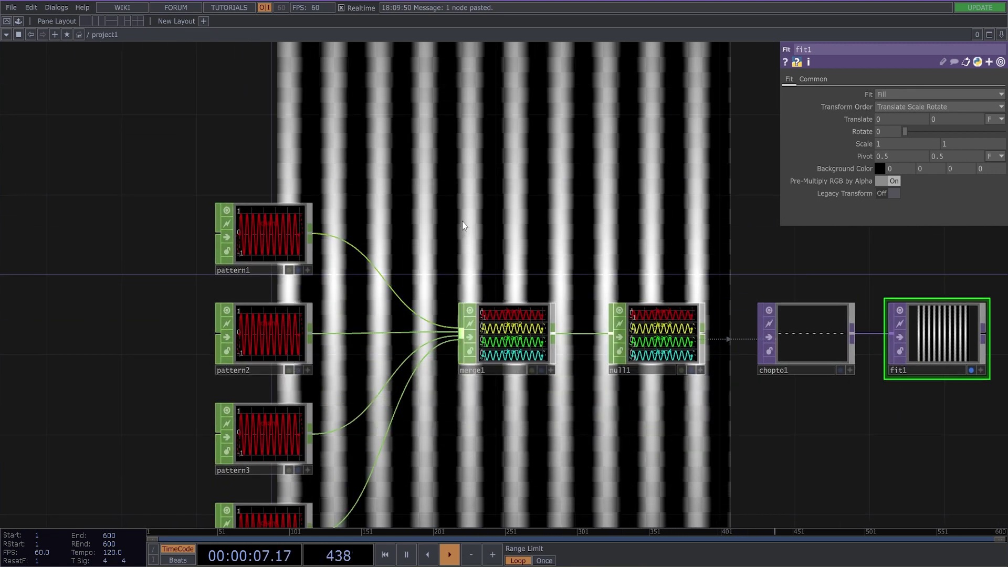
{"action": "scroll", "coordinate": [312, 270], "scroll_direction": "left", "scroll_amount": 3}
{"action": "scroll", "coordinate": [312, 269], "scroll_direction": "down", "scroll_amount": 1}
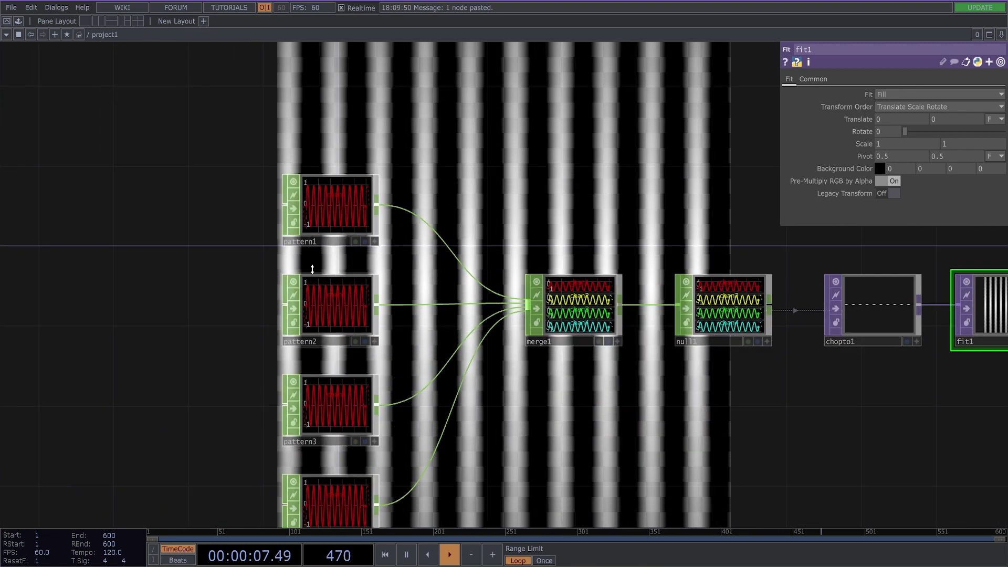
{"action": "left_click", "coordinate": [322, 211]}
{"action": "left_click", "coordinate": [320, 297]}
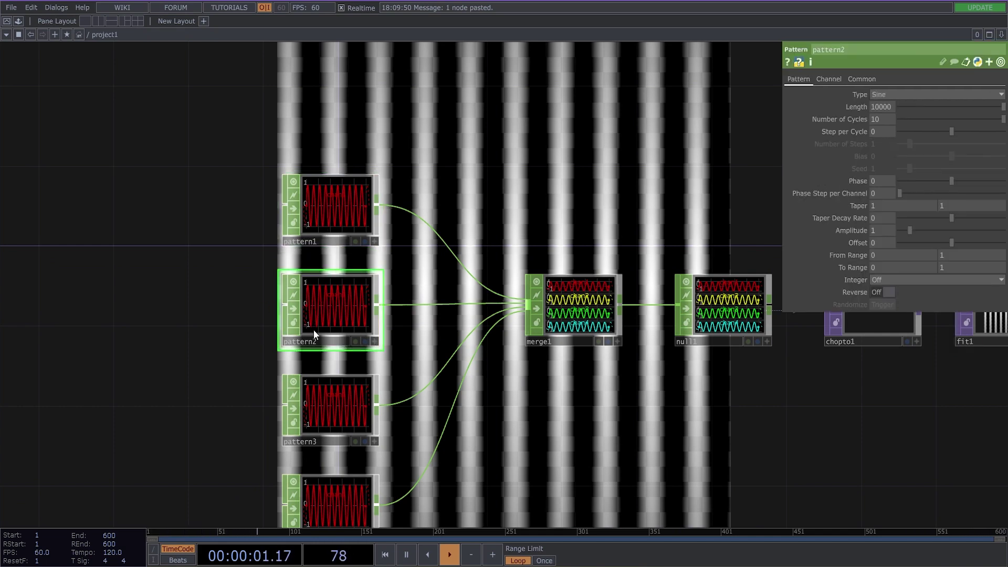
{"action": "scroll", "coordinate": [308, 382], "scroll_direction": "up", "scroll_amount": 2}
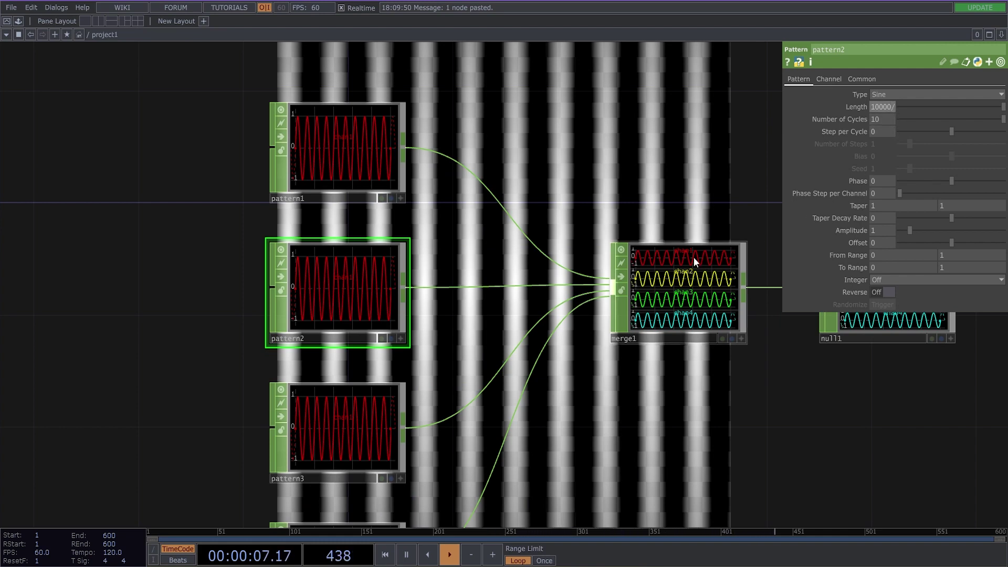
{"action": "type", "text": "/2"}
{"action": "key", "text": "Return"}
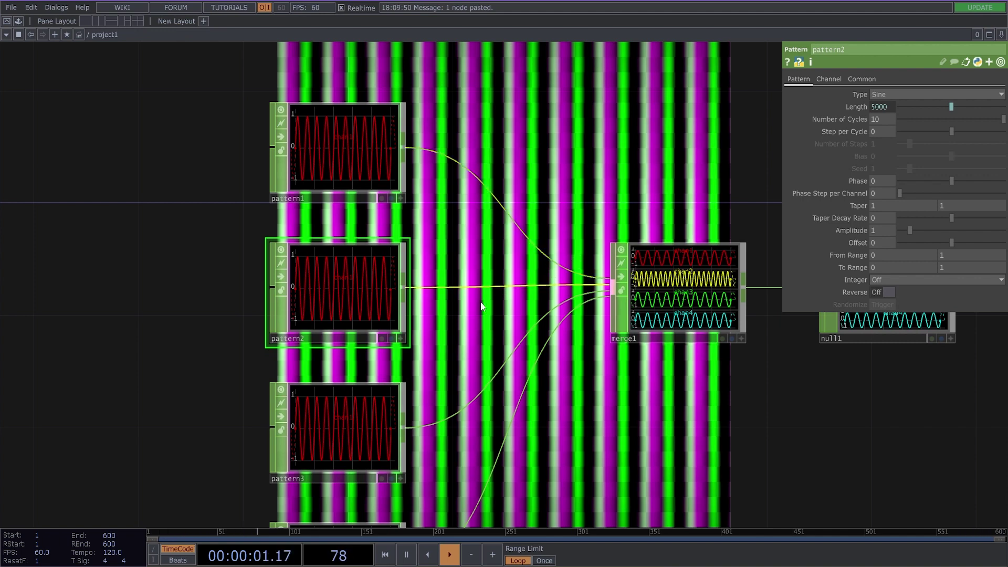
- Set the third Pattern CHOP's length to 3333
{"action": "left_click", "coordinate": [357, 442]}
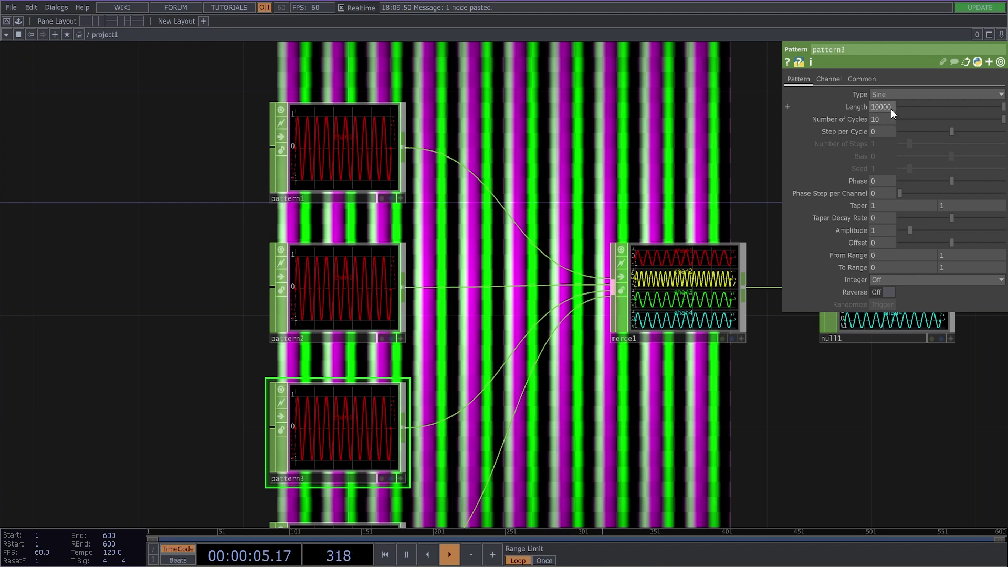
{"action": "key", "text": "Return"}
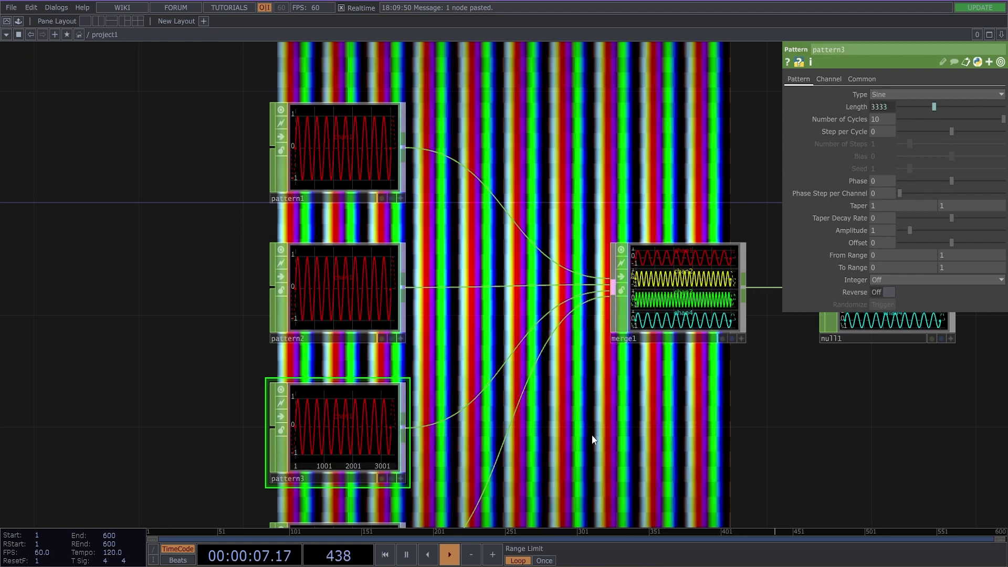
- Drive the second Pattern CHOP's phase with the expression absTime.seconds*.3
{"action": "left_click_drag", "start_coordinate": [593, 441], "coordinate": [606, 393]}
{"action": "left_click", "coordinate": [373, 247]}
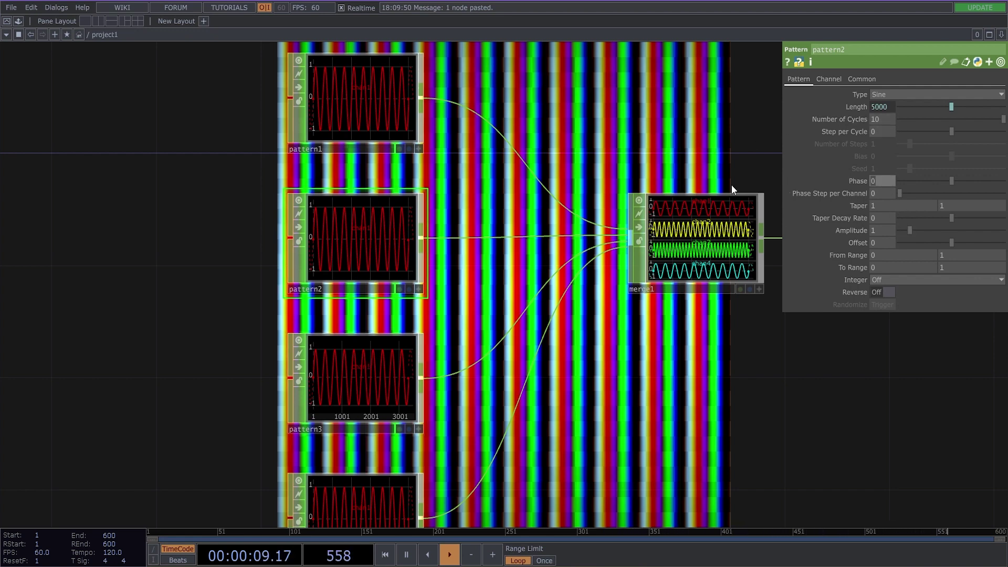
{"action": "left_click", "coordinate": [865, 184]}
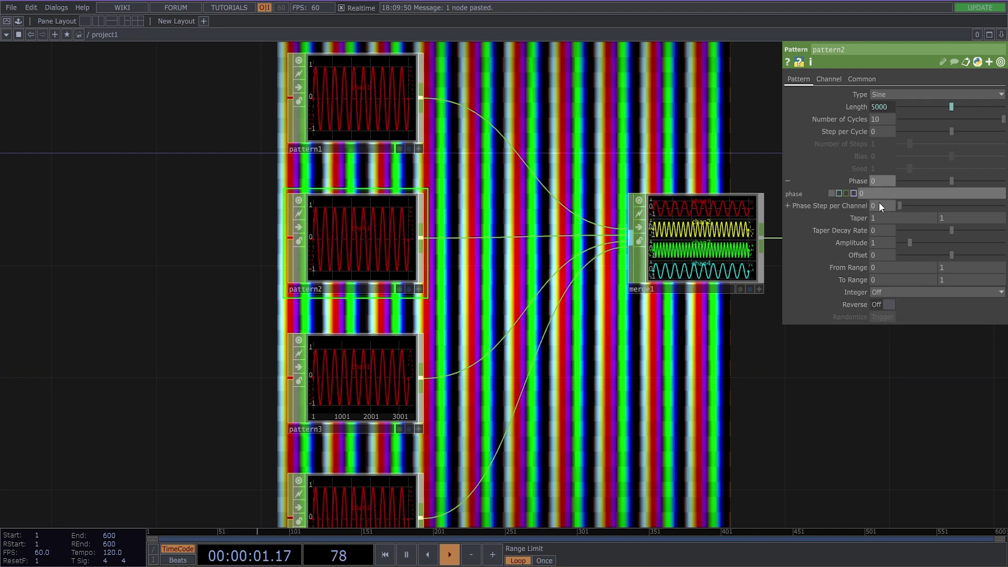
{"action": "type", "text": "absTime.seconds*."}
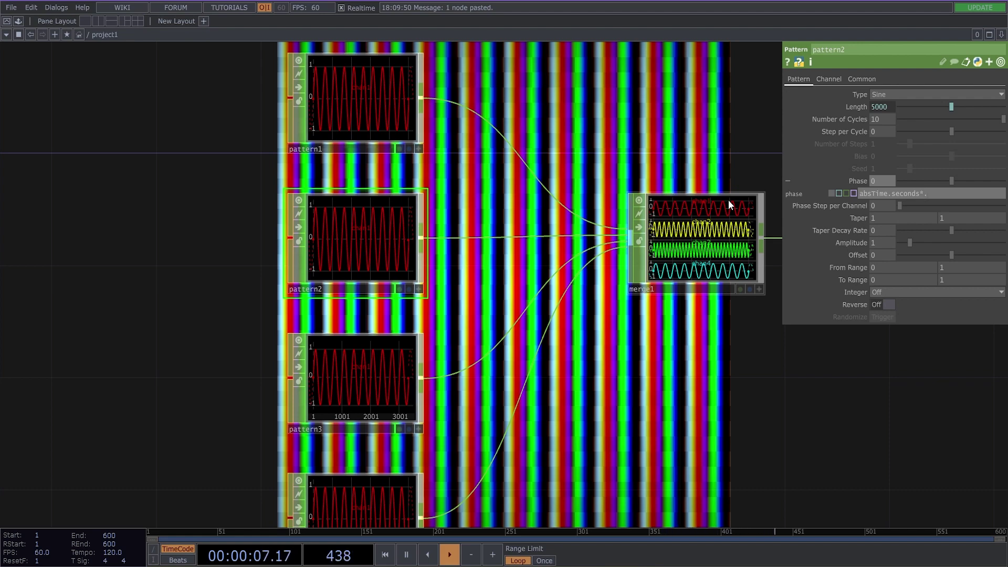
{"action": "type", "text": "3"}
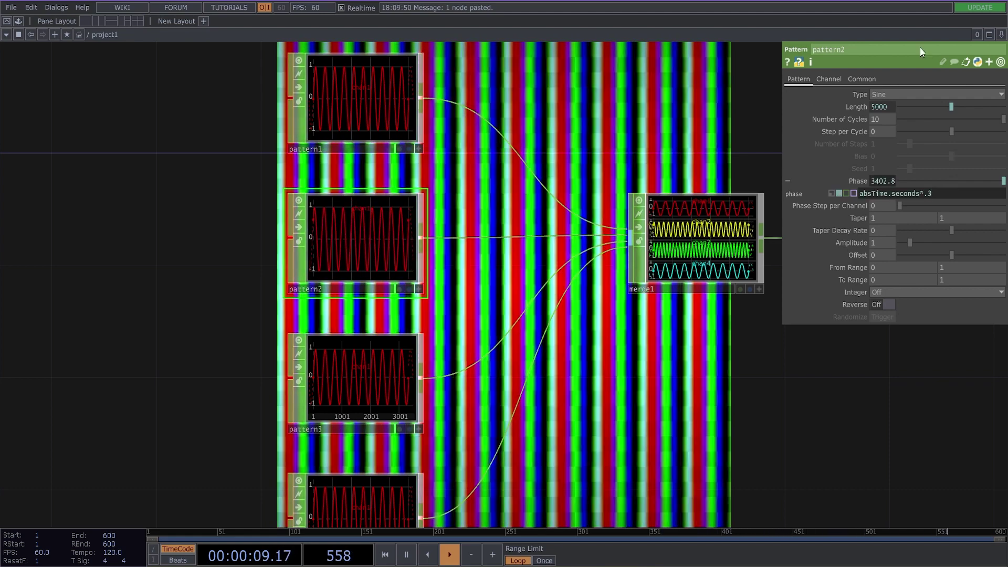
- Drive the third Pattern CHOP's phase with the expression absTime.seconds*.2
{"action": "left_click", "coordinate": [326, 377]}
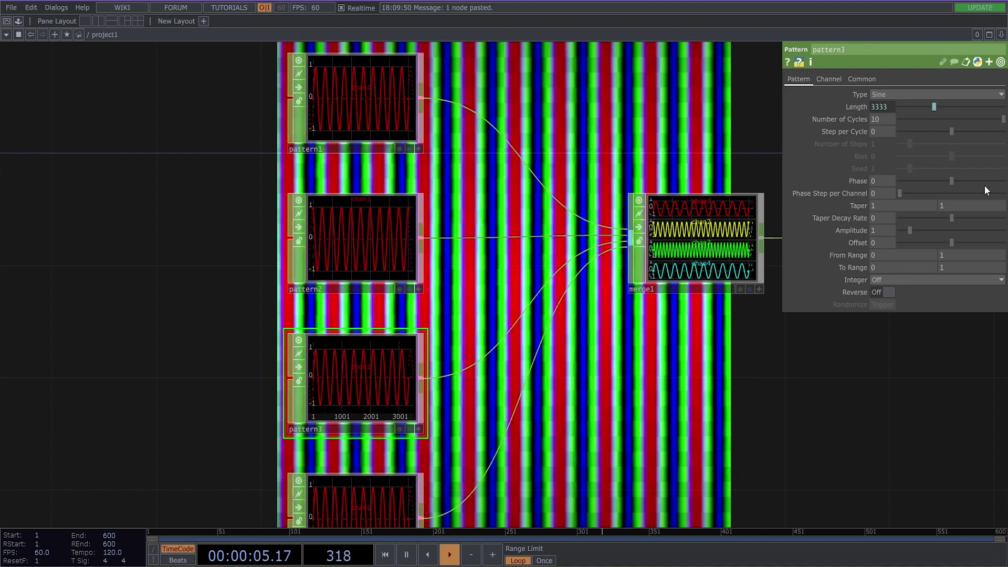
{"action": "left_click_drag", "start_coordinate": [878, 181], "coordinate": [823, 182]}
{"action": "type", "text": "absTime.seconds*.3"}
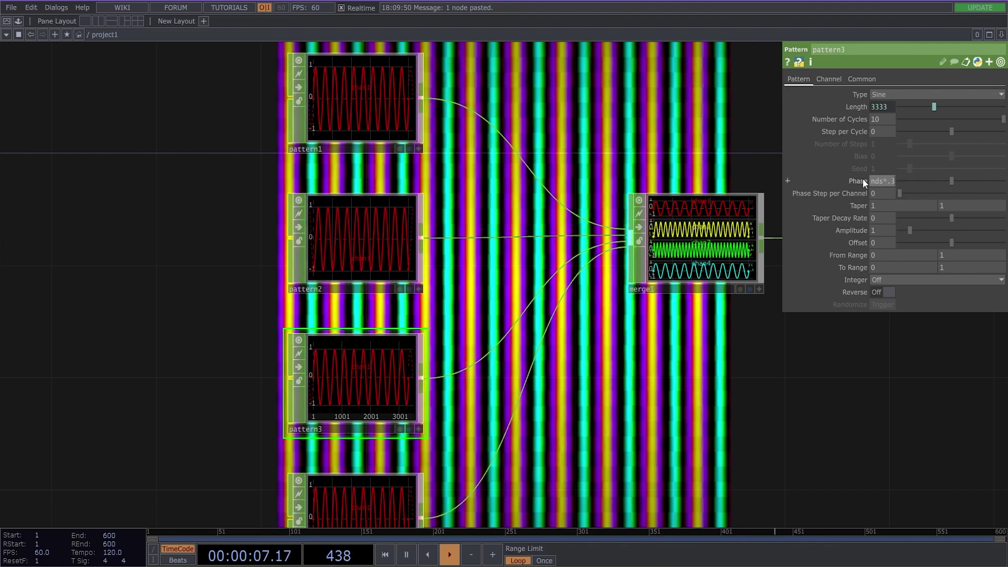
{"action": "left_click", "coordinate": [862, 179]}
{"action": "left_click_drag", "start_coordinate": [932, 198], "coordinate": [928, 196]}
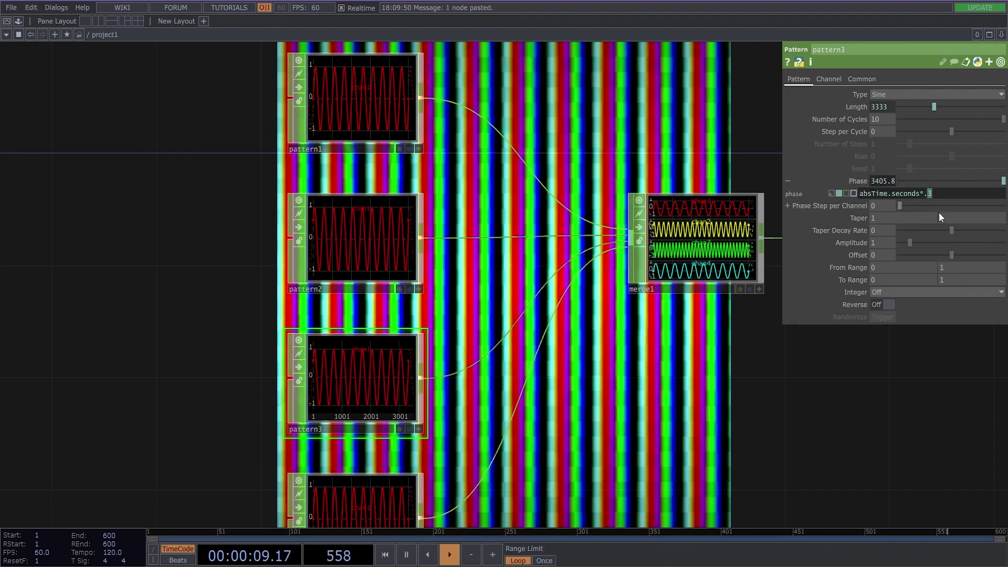
{"action": "type", "text": "2"}
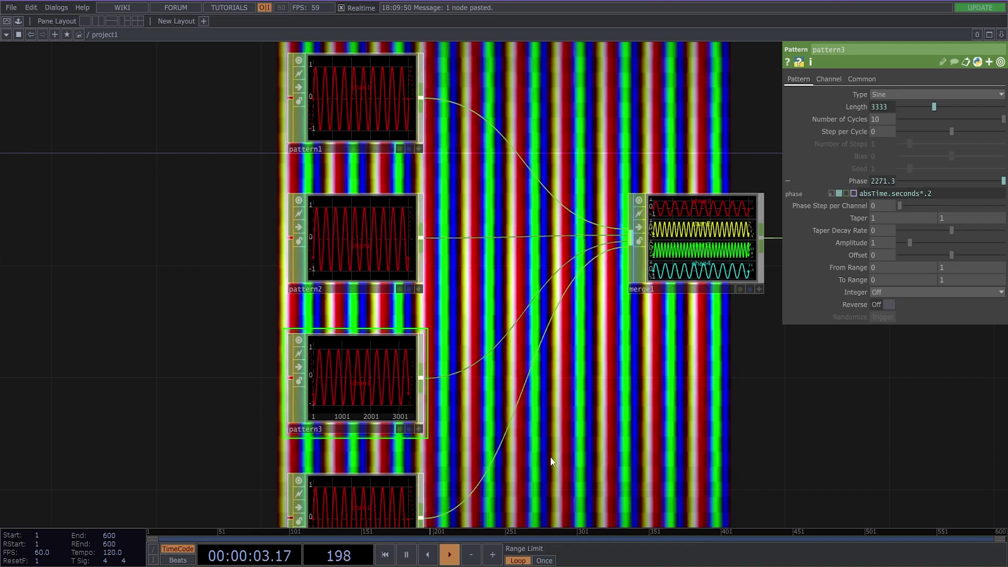
- Change the fourth Pattern CHOP's type to Ramp and reduce its number of cycles to 1.72
{"action": "left_click_drag", "start_coordinate": [524, 459], "coordinate": [534, 352]}
{"action": "left_click", "coordinate": [368, 424]}
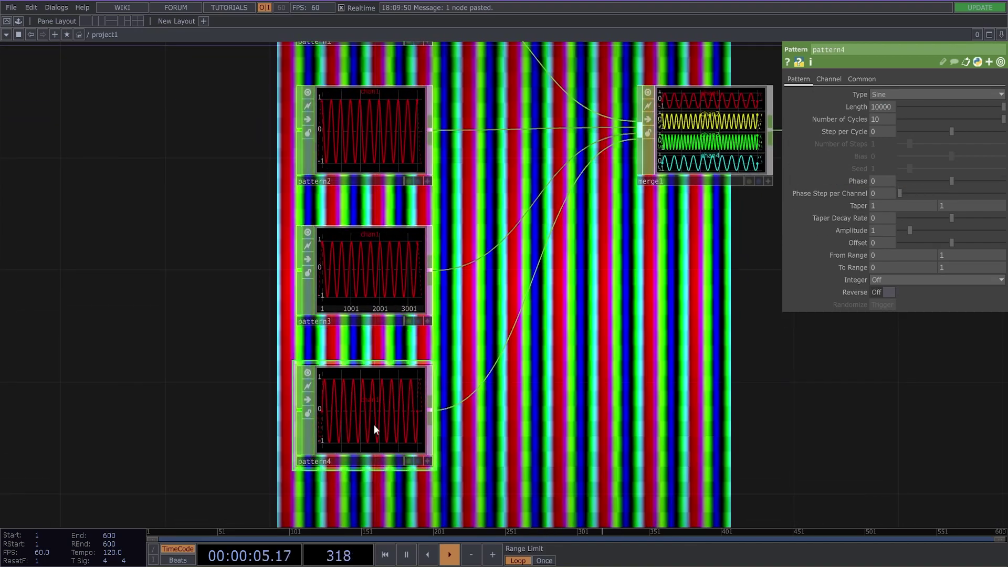
{"action": "left_click_drag", "start_coordinate": [218, 402], "coordinate": [153, 398]}
{"action": "left_click", "coordinate": [883, 96]}
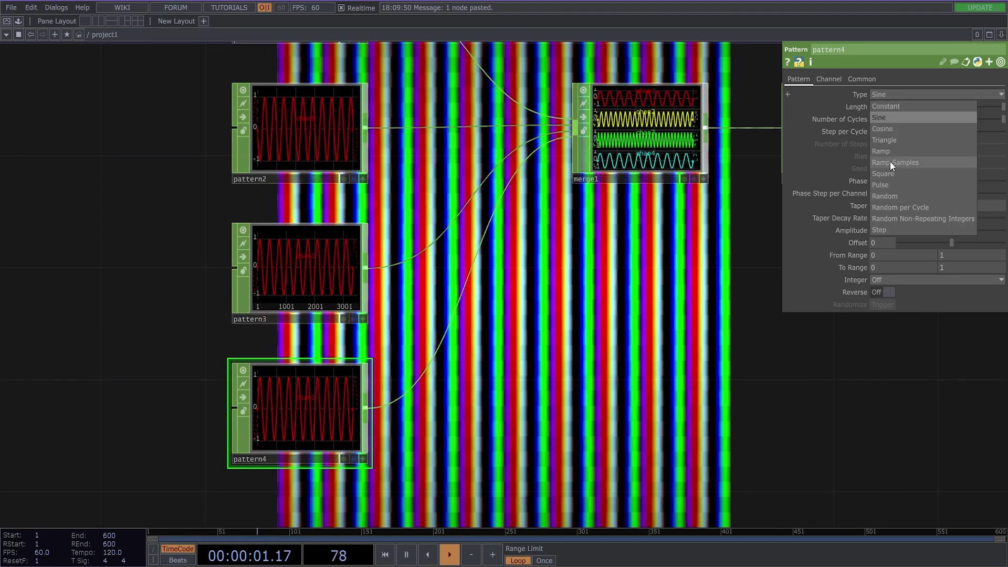
{"action": "left_click", "coordinate": [890, 153]}
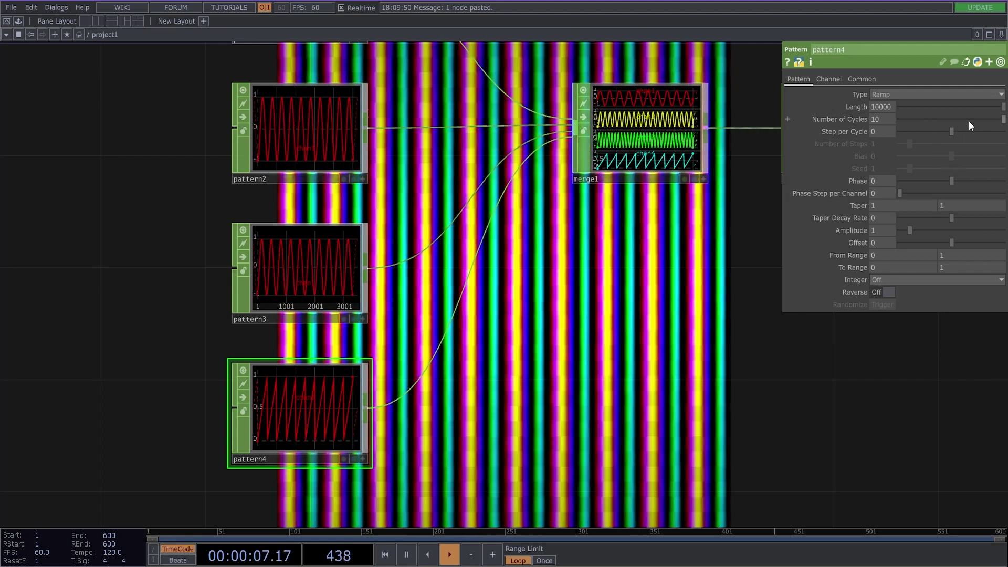
{"action": "left_click_drag", "start_coordinate": [969, 121], "coordinate": [919, 129]}
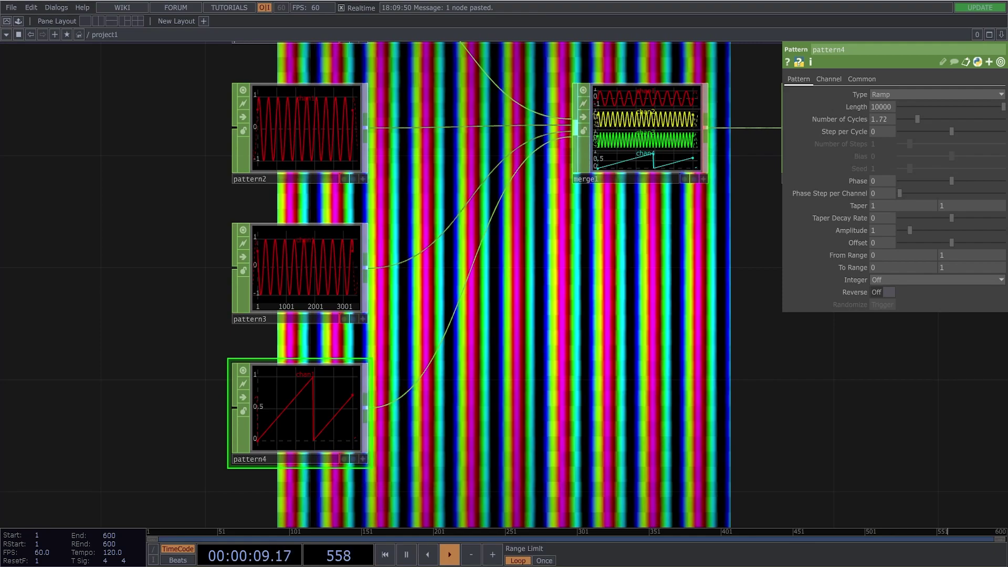
- Raise the third Pattern CHOP's amplitude to 8.98
{"action": "left_click", "coordinate": [287, 295]}
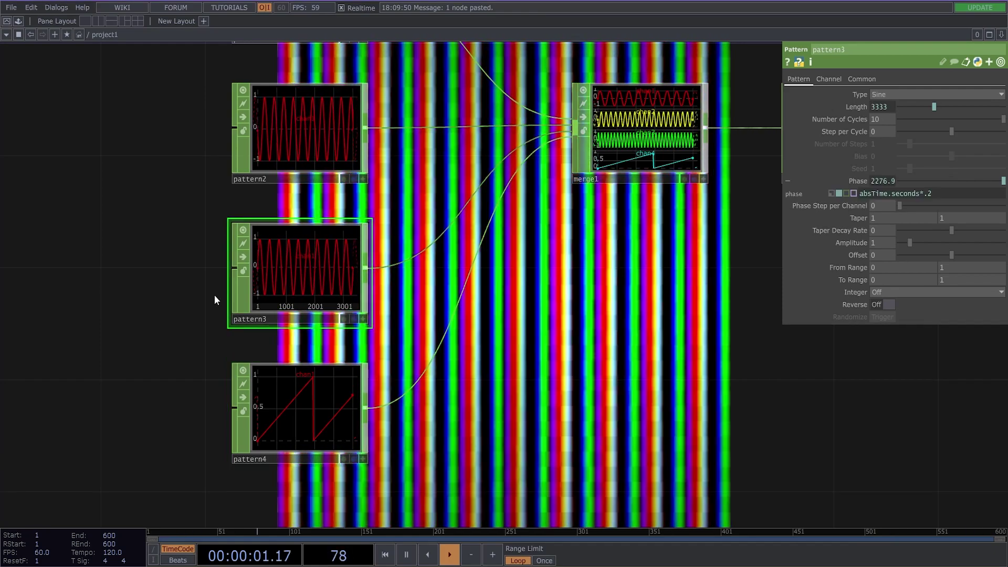
{"action": "left_click_drag", "start_coordinate": [207, 294], "coordinate": [207, 322]}
{"action": "left_click_drag", "start_coordinate": [911, 244], "coordinate": [994, 247]}
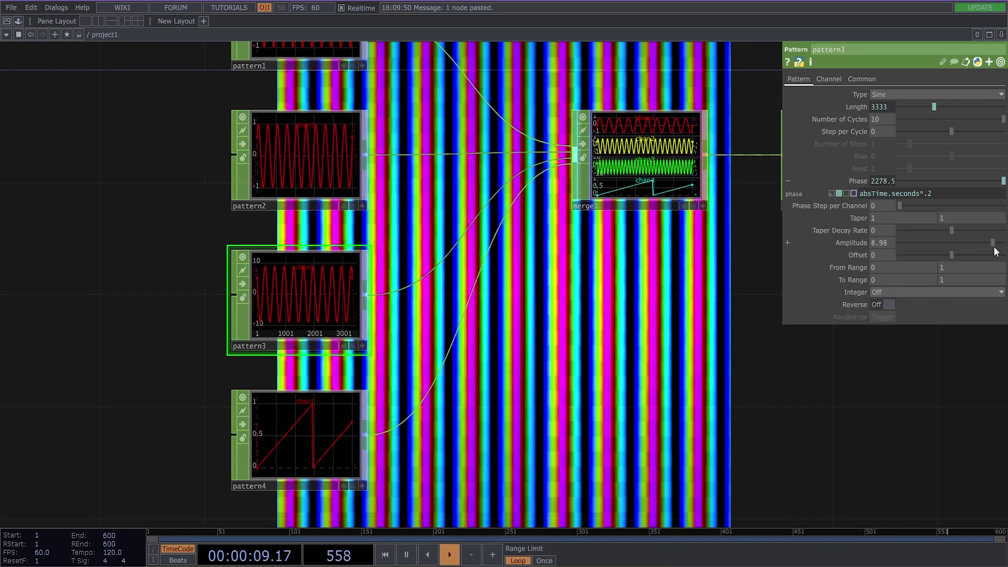
- Turn off the display of the Fit TOP's output as the network background
{"action": "left_click_drag", "start_coordinate": [900, 373], "coordinate": [528, 439]}
{"action": "scroll", "coordinate": [635, 259], "scroll_direction": "down", "scroll_amount": 3}
{"action": "scroll", "coordinate": [636, 262], "scroll_direction": "down", "scroll_amount": 2}
{"action": "left_click_drag", "start_coordinate": [677, 224], "coordinate": [486, 229]}
{"action": "scroll", "coordinate": [486, 224], "scroll_direction": "up", "scroll_amount": 4}
{"action": "scroll", "coordinate": [473, 186], "scroll_direction": "up", "scroll_amount": 1}
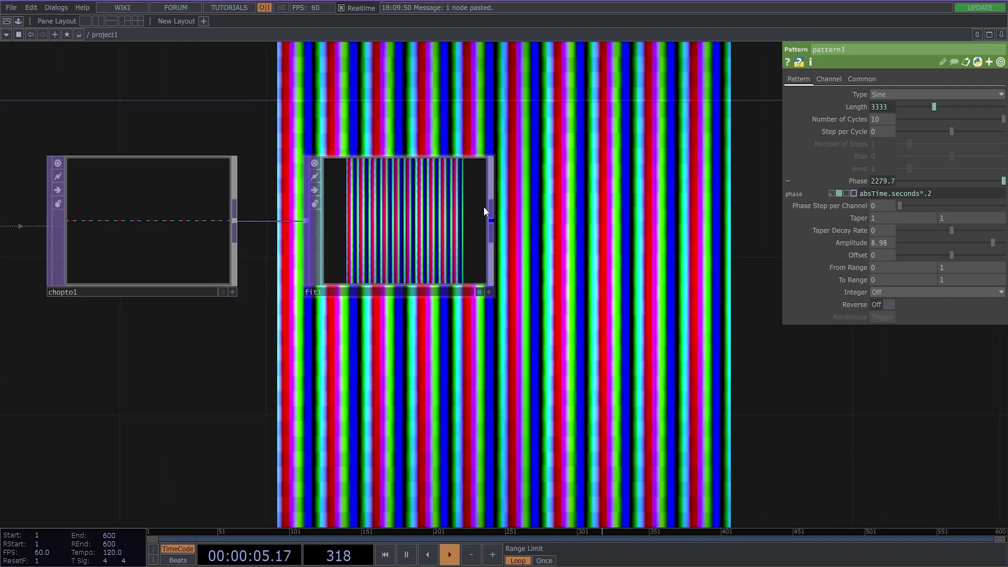
{"action": "scroll", "coordinate": [367, 187], "scroll_direction": "up", "scroll_amount": 2}
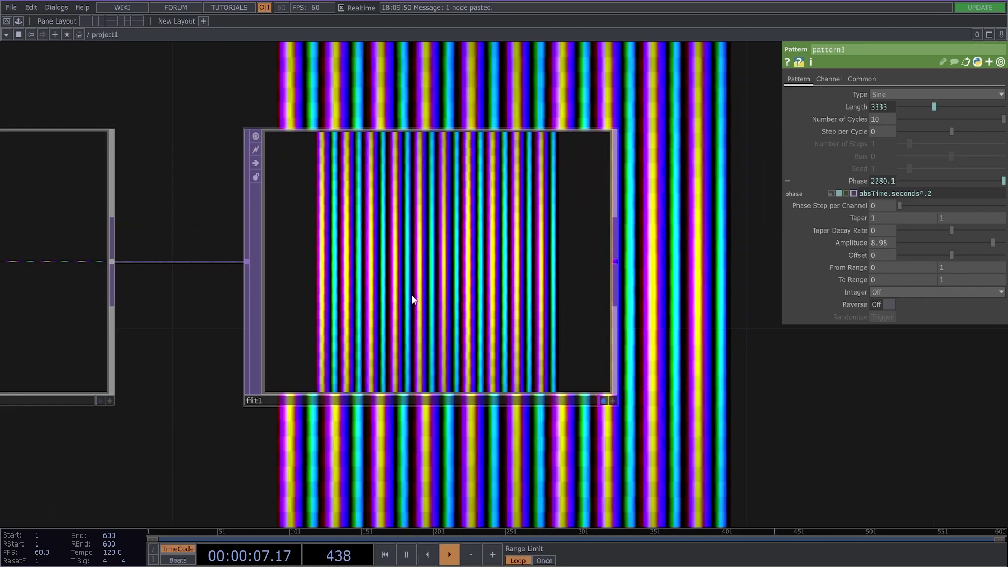
{"action": "left_click_drag", "start_coordinate": [661, 301], "coordinate": [582, 254]}
{"action": "scroll", "coordinate": [603, 336], "scroll_direction": "down", "scroll_amount": 4}
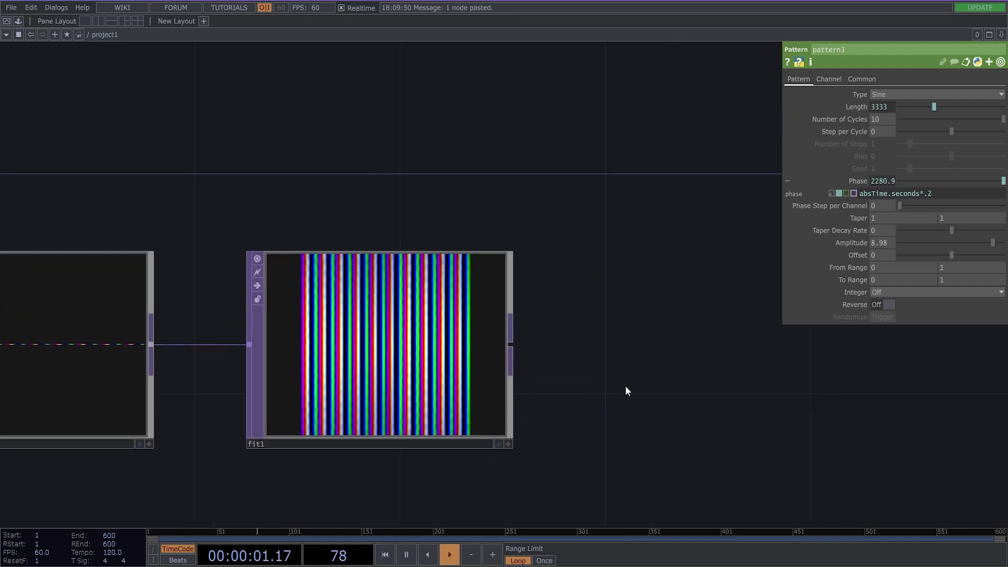
- Append a Rectangle TOP to the Fit TOP's output
{"action": "left_click_drag", "start_coordinate": [626, 391], "coordinate": [518, 331]}
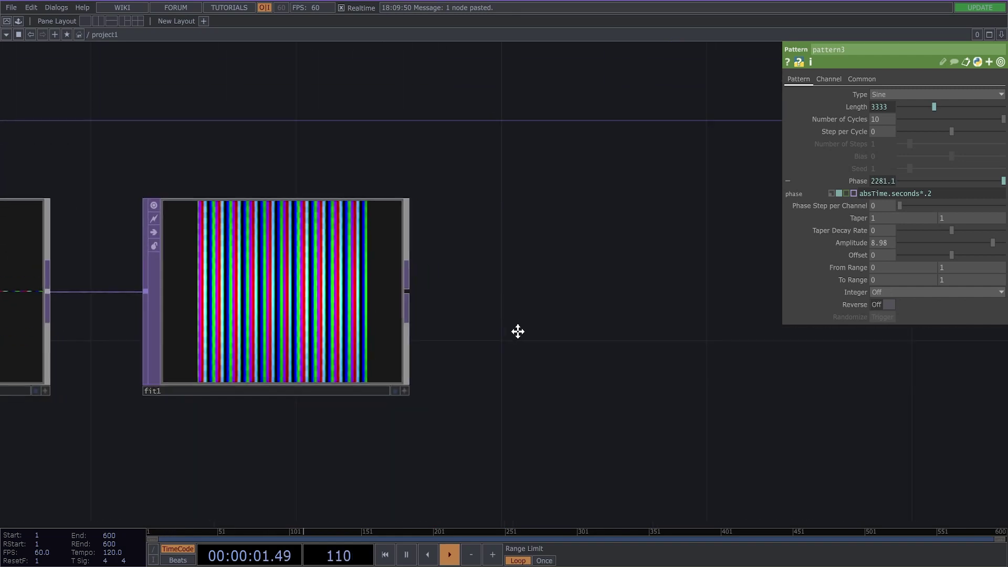
{"action": "left_click", "coordinate": [401, 290]}
{"action": "type", "text": "rec"}
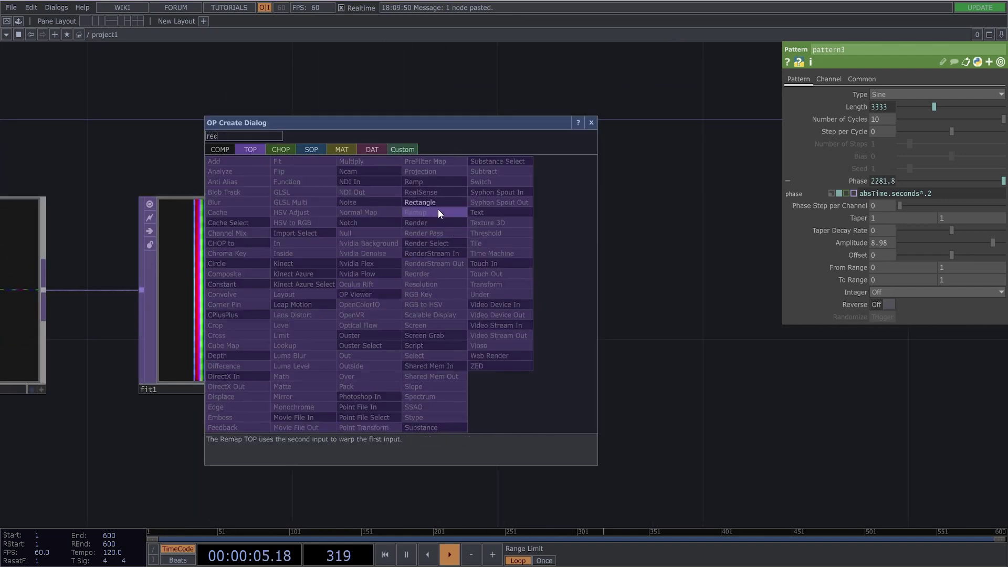
{"action": "key", "text": "Return"}
{"action": "left_click", "coordinate": [580, 295]}
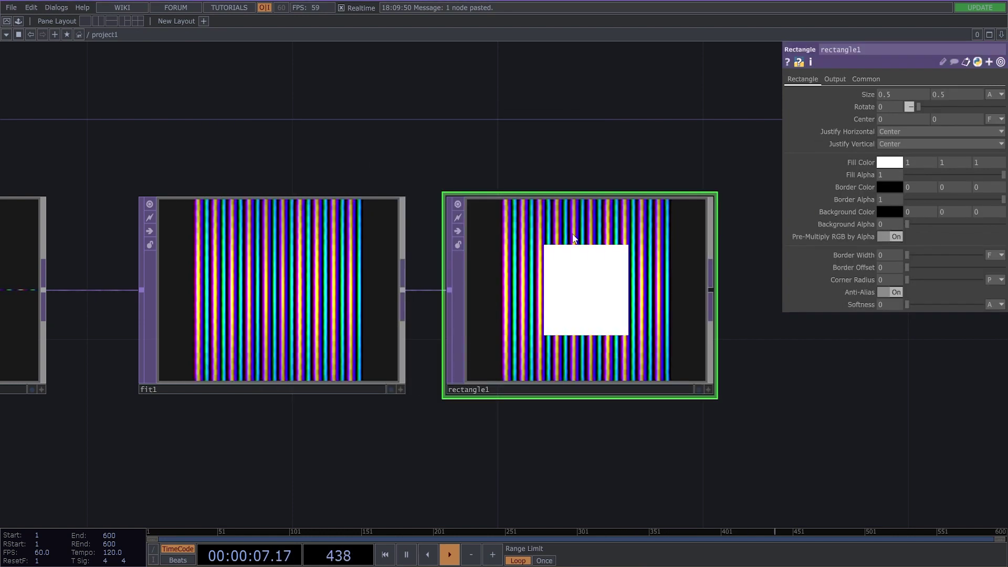
- Set the Rectangle TOP's operation with its input to Multiply and check the masked stripes
{"action": "left_click", "coordinate": [838, 77]}
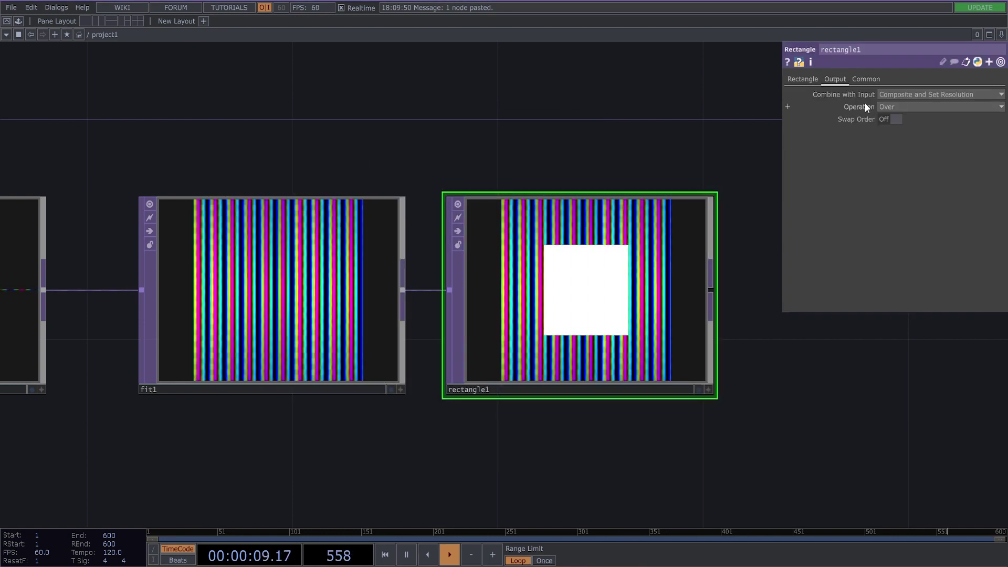
{"action": "left_click", "coordinate": [903, 106]}
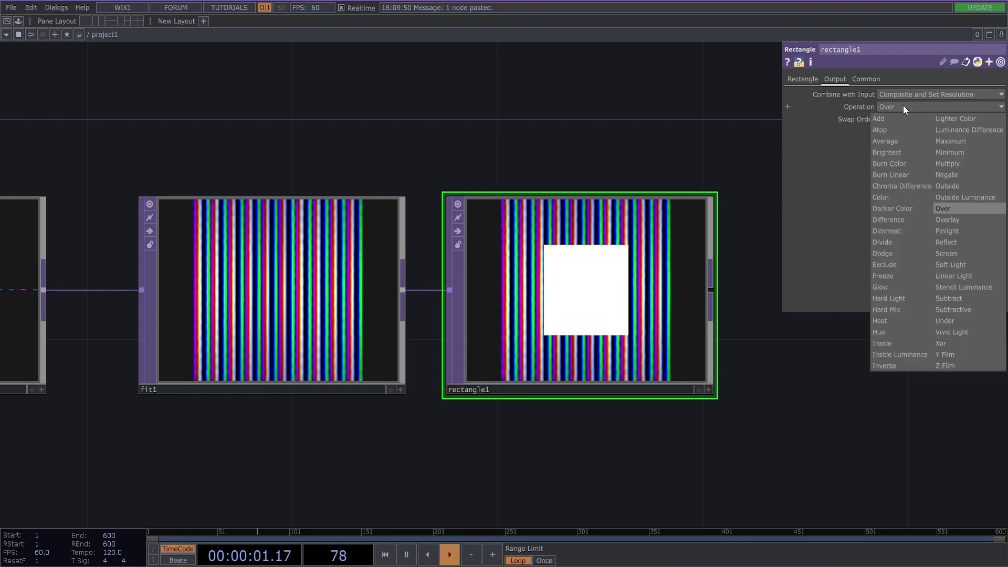
{"action": "left_click", "coordinate": [954, 166]}
{"action": "middle_click_drag", "start_coordinate": [502, 353], "coordinate": [533, 319]}
{"action": "middle_click_drag", "start_coordinate": [817, 442], "coordinate": [807, 474]}
{"action": "left_click_drag", "start_coordinate": [807, 474], "coordinate": [429, 442]}
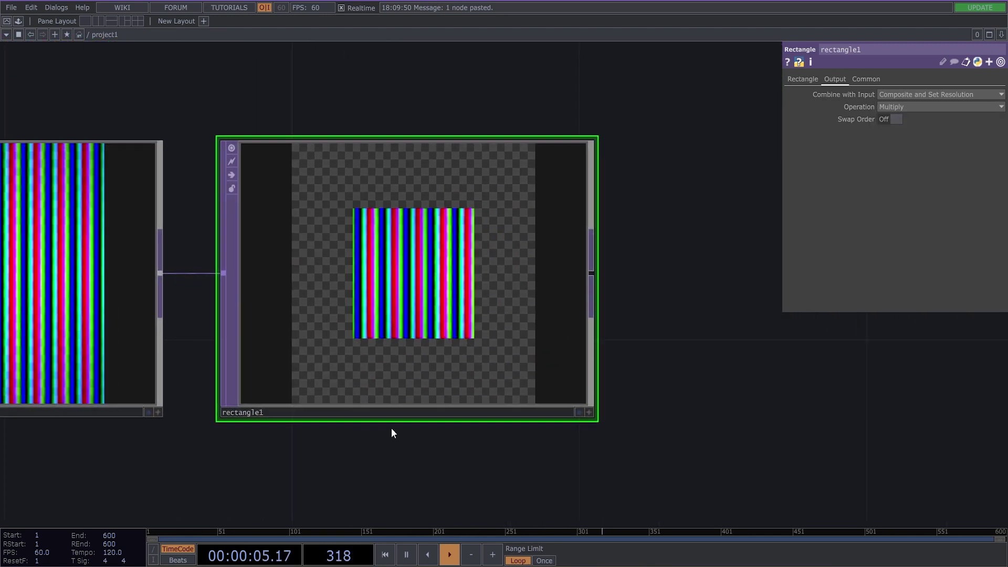
{"action": "scroll", "coordinate": [414, 365], "scroll_direction": "down", "scroll_amount": 3}
{"action": "scroll", "coordinate": [412, 333], "scroll_direction": "up", "scroll_amount": 3}
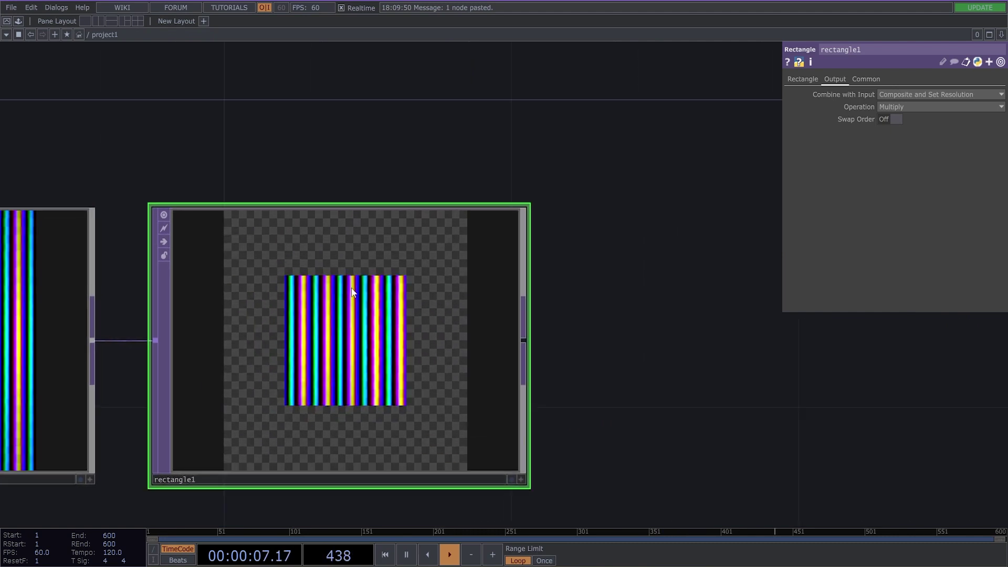
- Append a Feedback TOP to the Rectangle TOP and place it above the main row
{"action": "scroll", "coordinate": [483, 314], "scroll_direction": "down", "scroll_amount": 2}
{"action": "left_click_drag", "start_coordinate": [594, 330], "coordinate": [449, 305]}
{"action": "scroll", "coordinate": [455, 328], "scroll_direction": "down", "scroll_amount": 3}
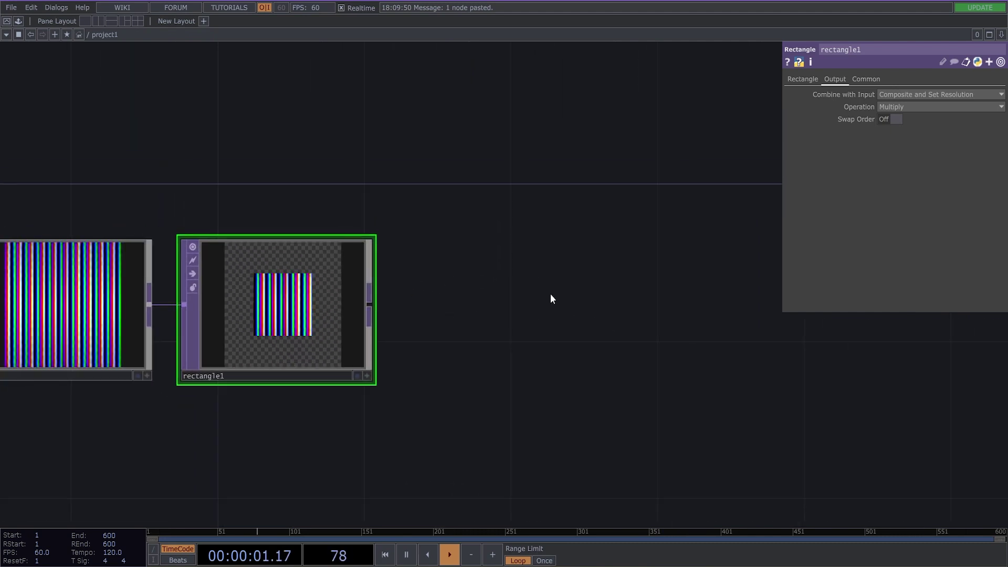
{"action": "left_click_drag", "start_coordinate": [530, 308], "coordinate": [484, 364]}
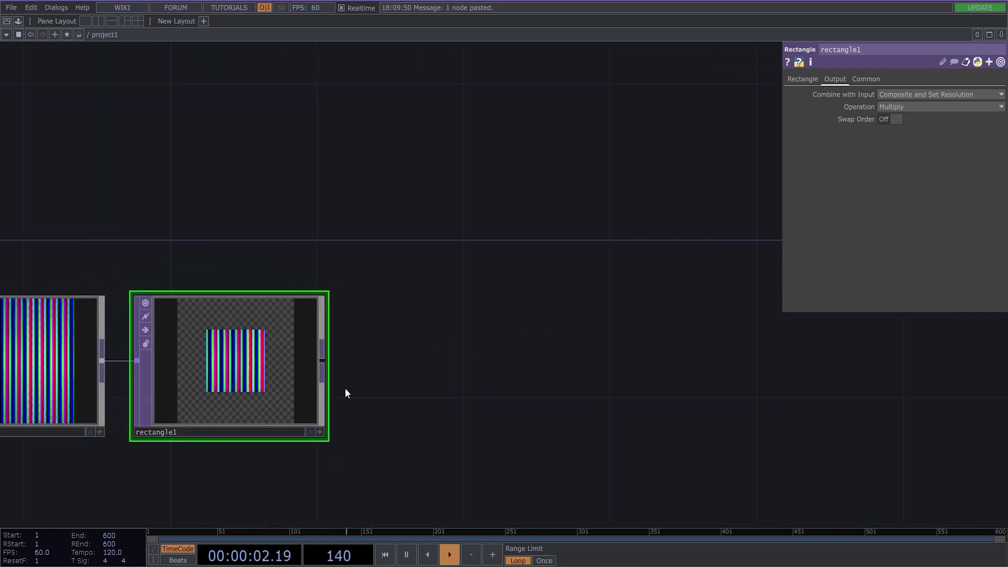
{"action": "right_click", "coordinate": [324, 360]}
{"action": "type", "text": "feed"}
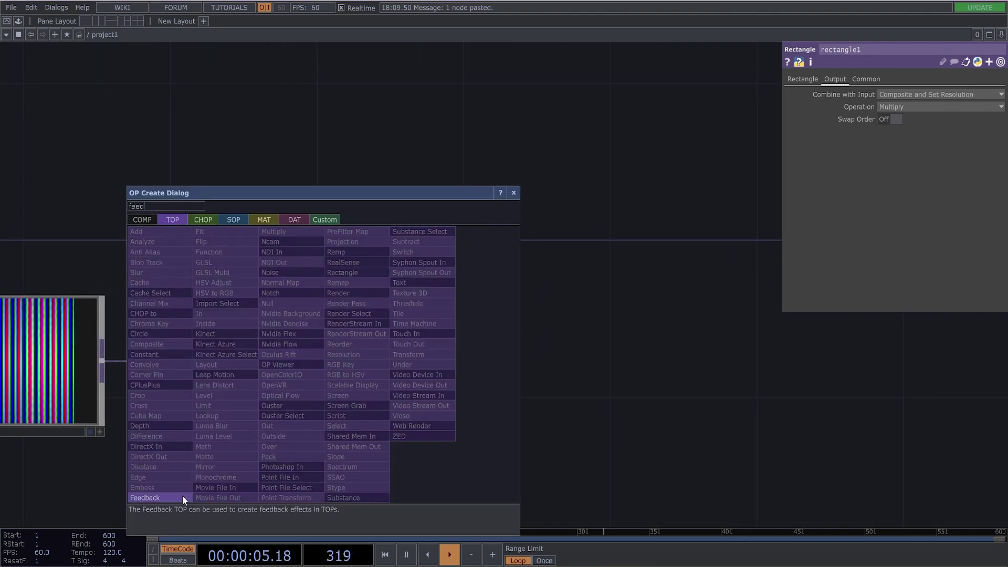
{"action": "left_click", "coordinate": [182, 496]}
{"action": "left_click", "coordinate": [363, 139]}
{"action": "middle_click_drag", "start_coordinate": [442, 162], "coordinate": [456, 163]}
{"action": "left_click_drag", "start_coordinate": [456, 163], "coordinate": [395, 345]}
- Append a Transform TOP to the Feedback TOP, followed by an HSV Adjust TOP
{"action": "right_click", "coordinate": [361, 322]}
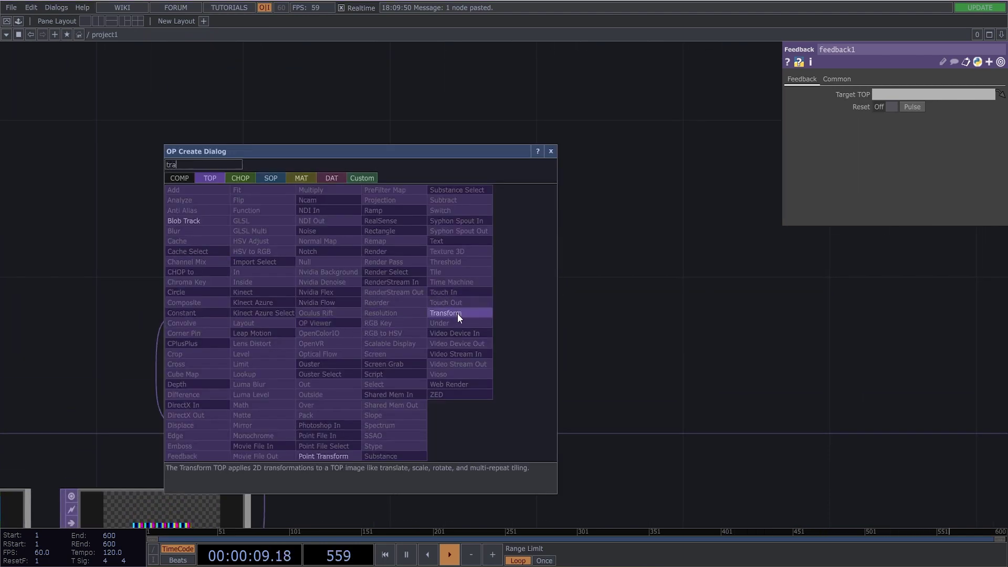
{"action": "left_click", "coordinate": [459, 255]}
{"action": "left_click", "coordinate": [522, 320]}
{"action": "right_click", "coordinate": [618, 320]}
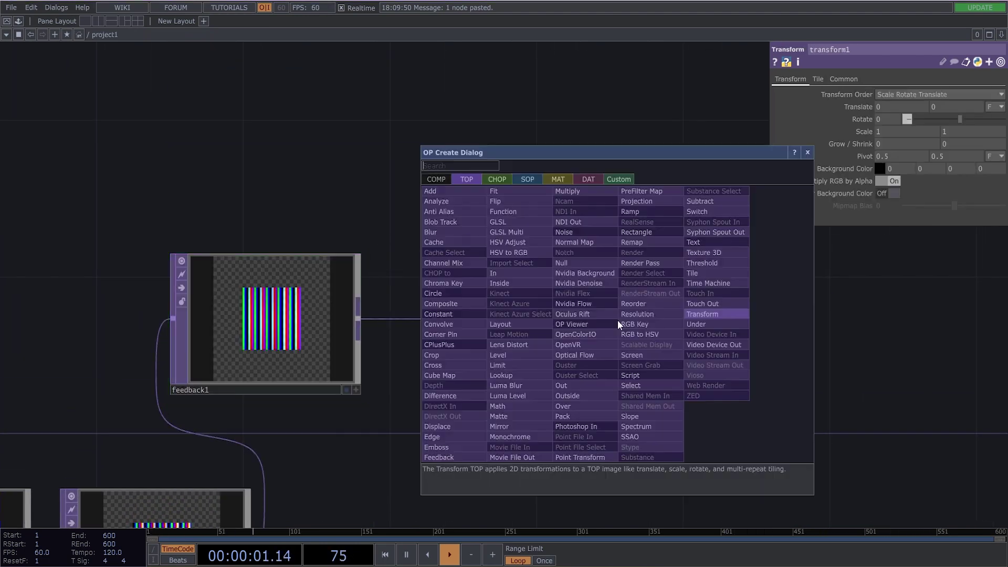
{"action": "type", "text": "hsv"}
{"action": "left_click", "coordinate": [534, 243]}
{"action": "left_click", "coordinate": [827, 325]}
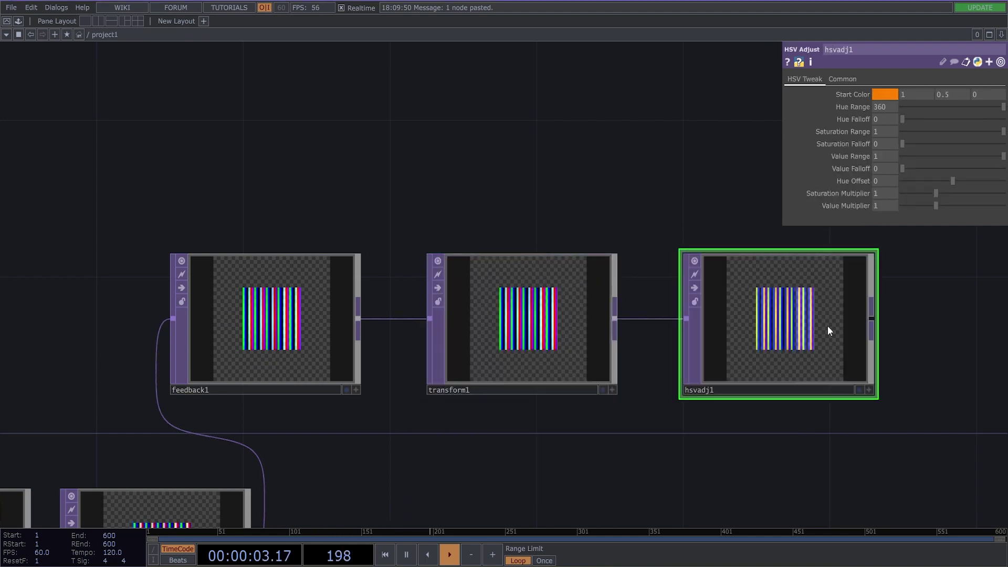
- Append a second Transform TOP to the HSV Adjust TOP
{"action": "left_click_drag", "start_coordinate": [928, 351], "coordinate": [651, 299]}
{"action": "scroll", "coordinate": [653, 304], "scroll_direction": "down", "scroll_amount": 3}
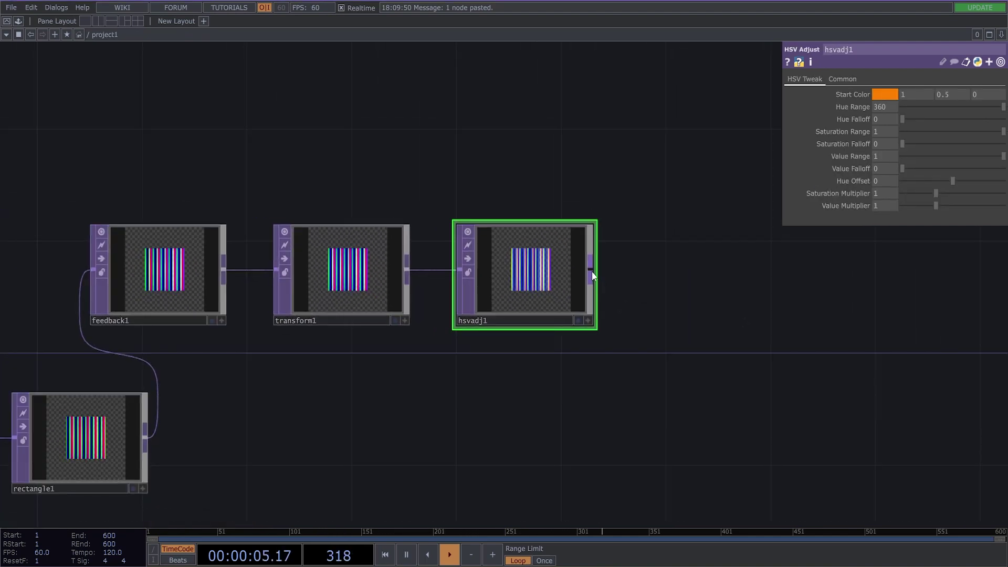
{"action": "right_click", "coordinate": [593, 272]}
{"action": "type", "text": "tra"}
{"action": "left_click", "coordinate": [677, 265]}
{"action": "left_click", "coordinate": [709, 292]}
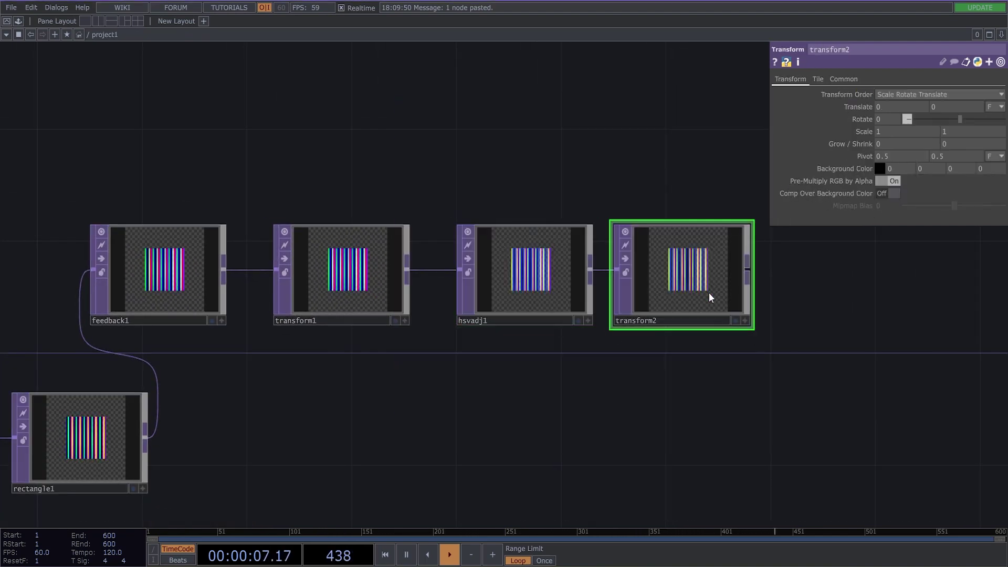
- Append a Composite TOP to the second Transform TOP and wire the Rectangle TOP into it as second input
{"action": "right_click", "coordinate": [748, 269]}
{"action": "left_click", "coordinate": [607, 274]}
{"action": "left_click", "coordinate": [754, 440]}
{"action": "scroll", "coordinate": [707, 435], "scroll_direction": "down", "scroll_amount": 2}
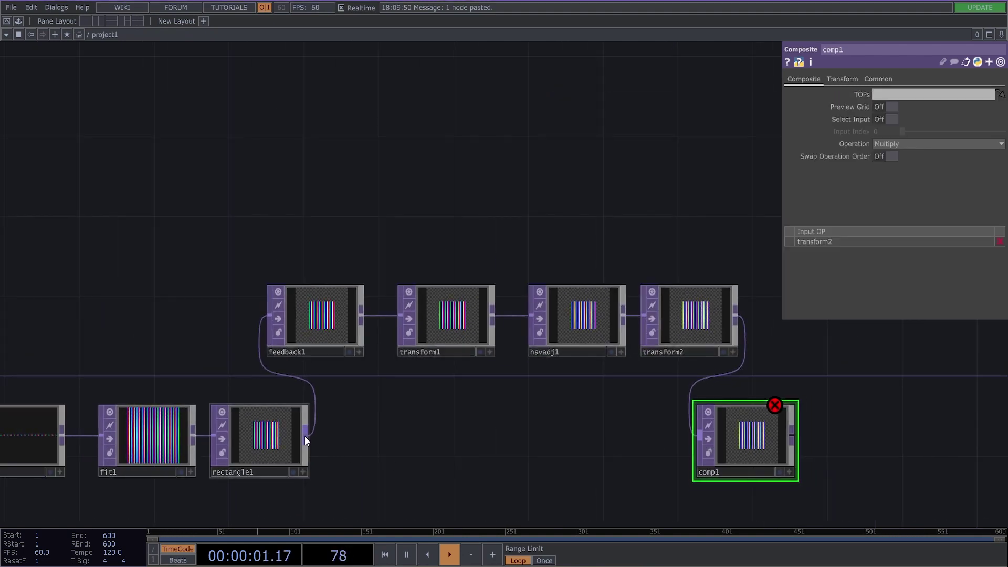
{"action": "left_click_drag", "start_coordinate": [306, 436], "coordinate": [582, 461]}
{"action": "left_click_drag", "start_coordinate": [691, 445], "coordinate": [692, 440]}
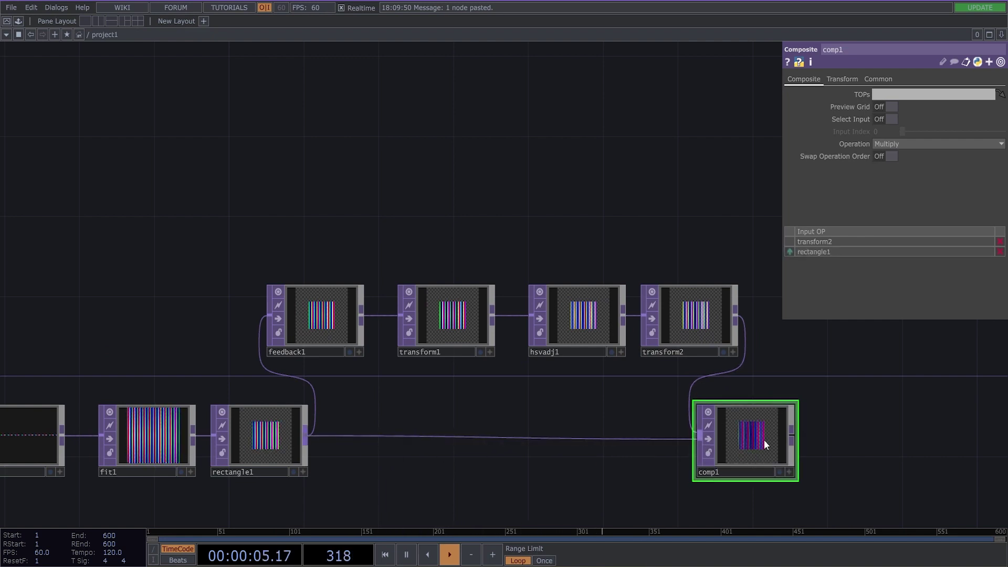
- Assign the Composite TOP as the Feedback TOP's target
{"action": "left_click_drag", "start_coordinate": [745, 462], "coordinate": [317, 320]}
{"action": "scroll", "coordinate": [773, 459], "scroll_direction": "up", "scroll_amount": 2}
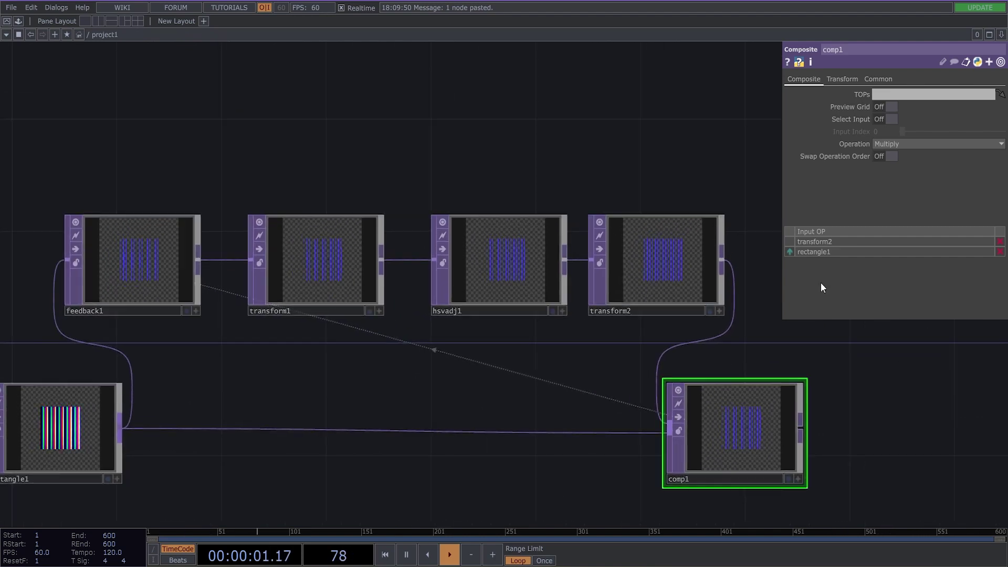
- Set the Composite TOP's operation to Dodge and display its output as the network background
{"action": "left_click", "coordinate": [893, 143]}
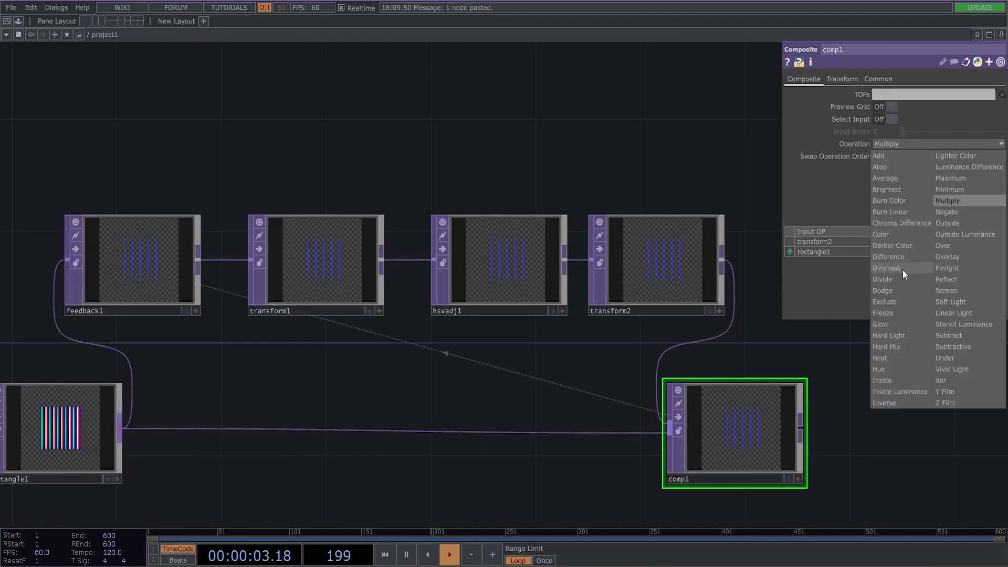
{"action": "left_click", "coordinate": [894, 290]}
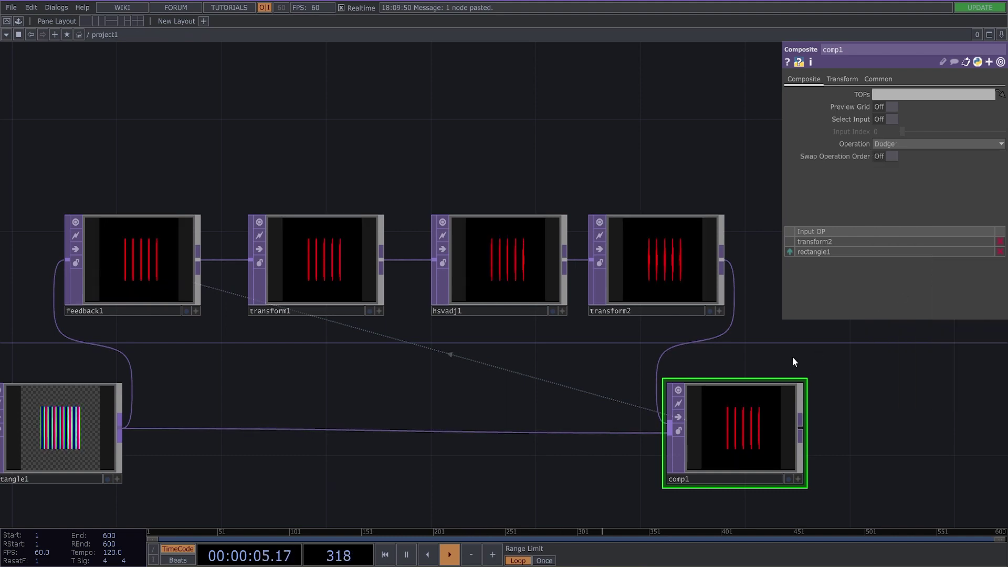
{"action": "left_click", "coordinate": [791, 478]}
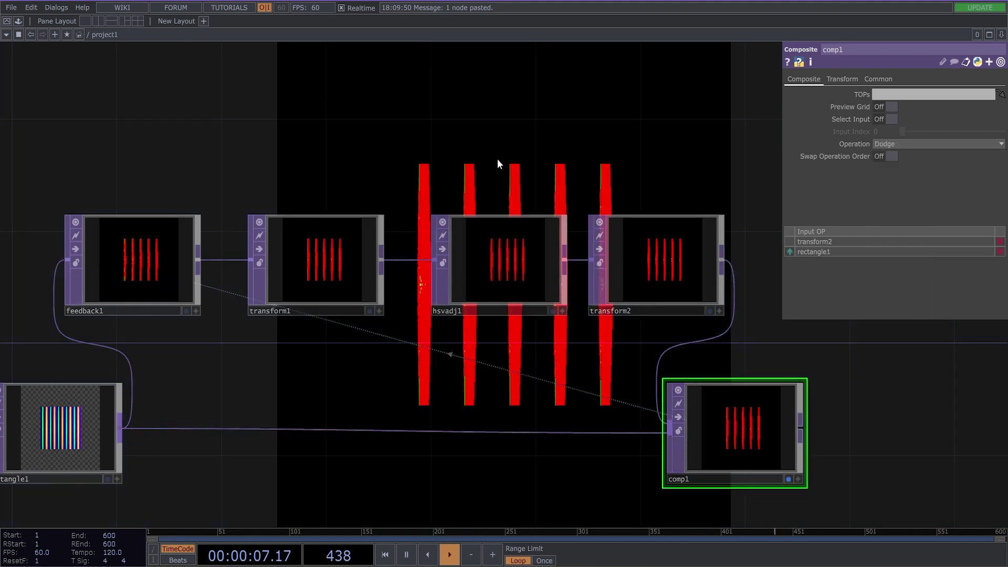
- Add an LFO CHOP above the Feedback TOP and set its type to Pulse
{"action": "left_click_drag", "start_coordinate": [546, 161], "coordinate": [788, 302]}
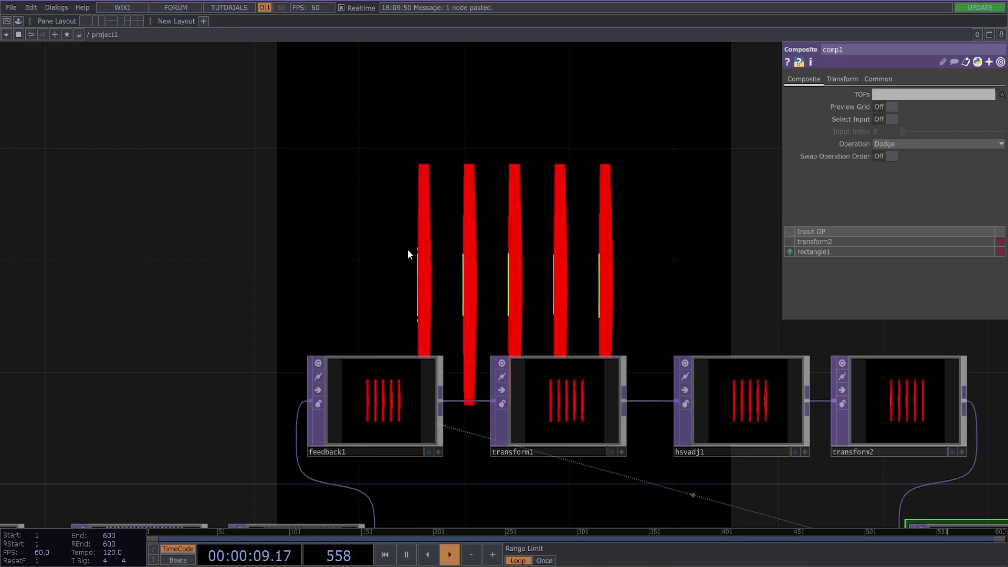
{"action": "key", "text": "Tab"}
{"action": "left_click", "coordinate": [254, 104]}
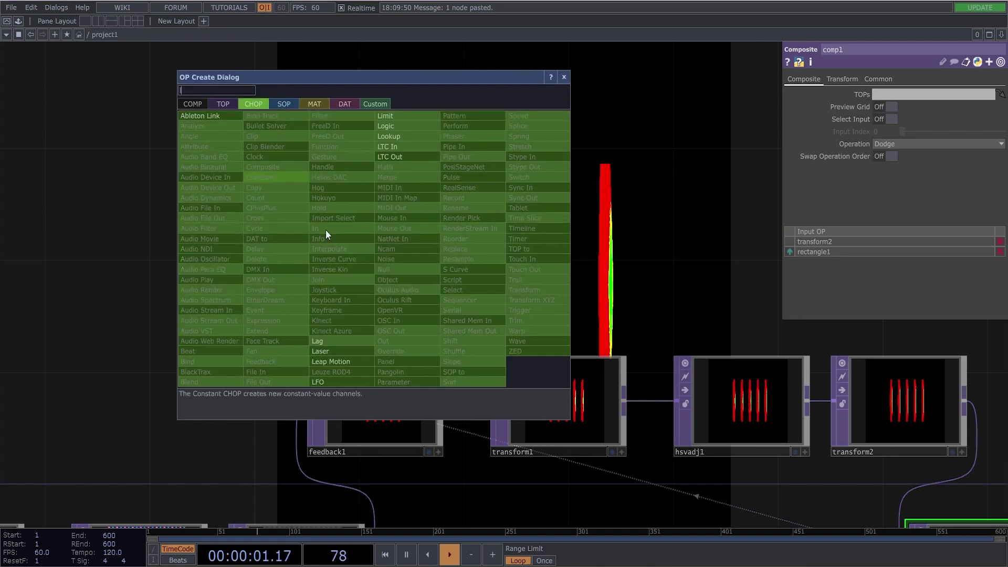
{"action": "left_click", "coordinate": [339, 383]}
{"action": "left_click", "coordinate": [373, 269]}
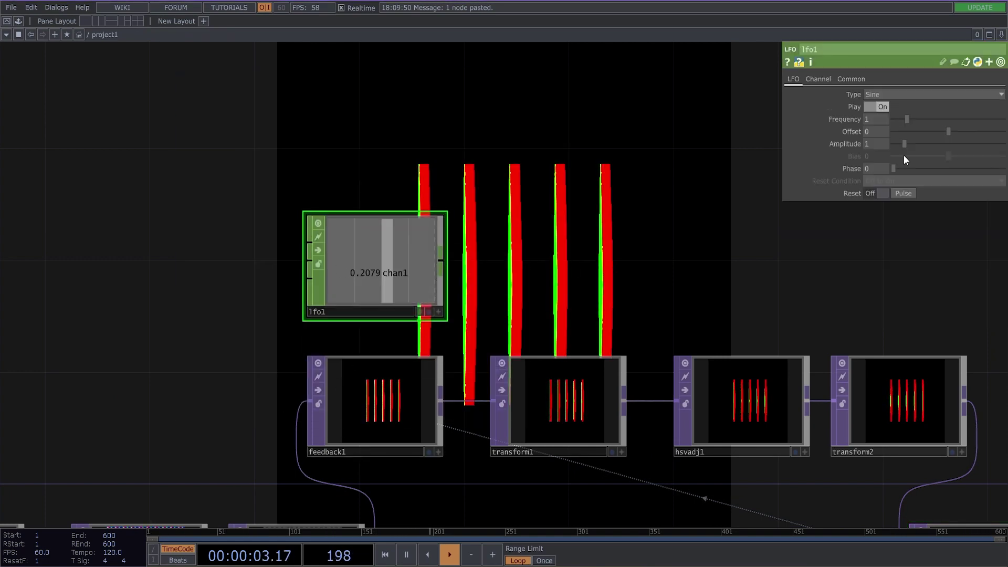
{"action": "left_click", "coordinate": [907, 93]}
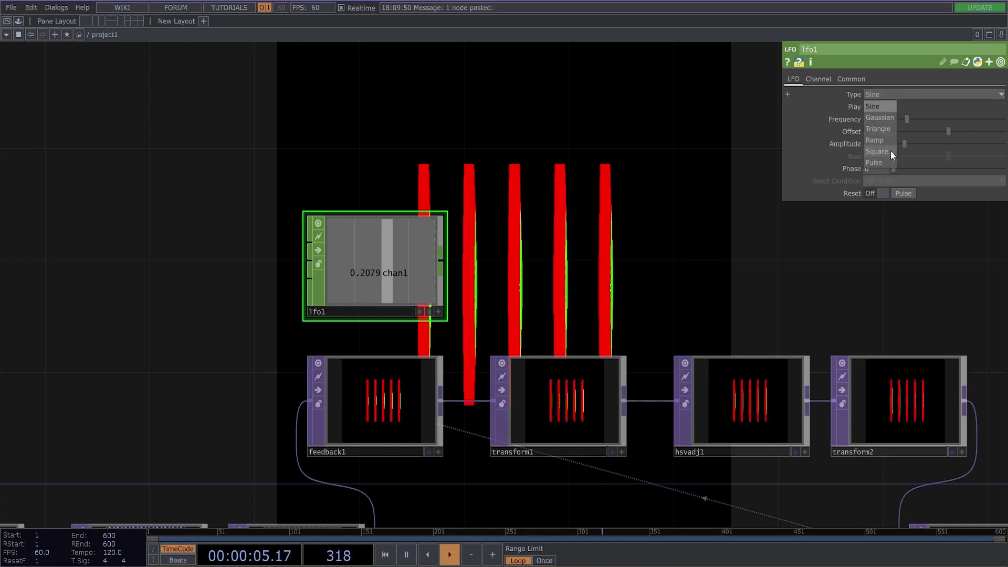
{"action": "left_click", "coordinate": [888, 164]}
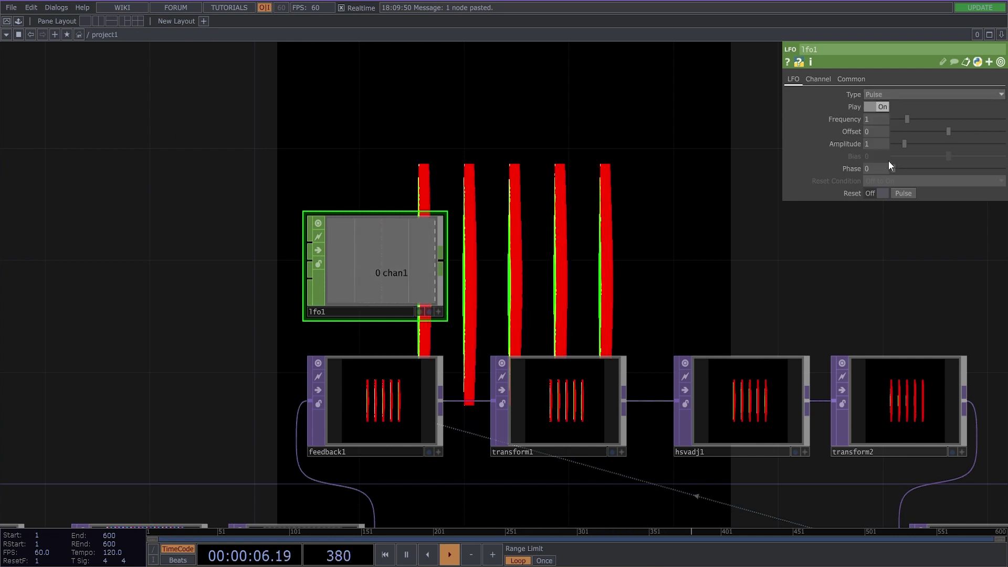
- Export the LFO CHOP's chan1 channel to the Feedback TOP's Reset Pulse parameter
{"action": "left_click", "coordinate": [438, 312]}
{"action": "left_click_drag", "start_coordinate": [414, 270], "coordinate": [402, 399]}
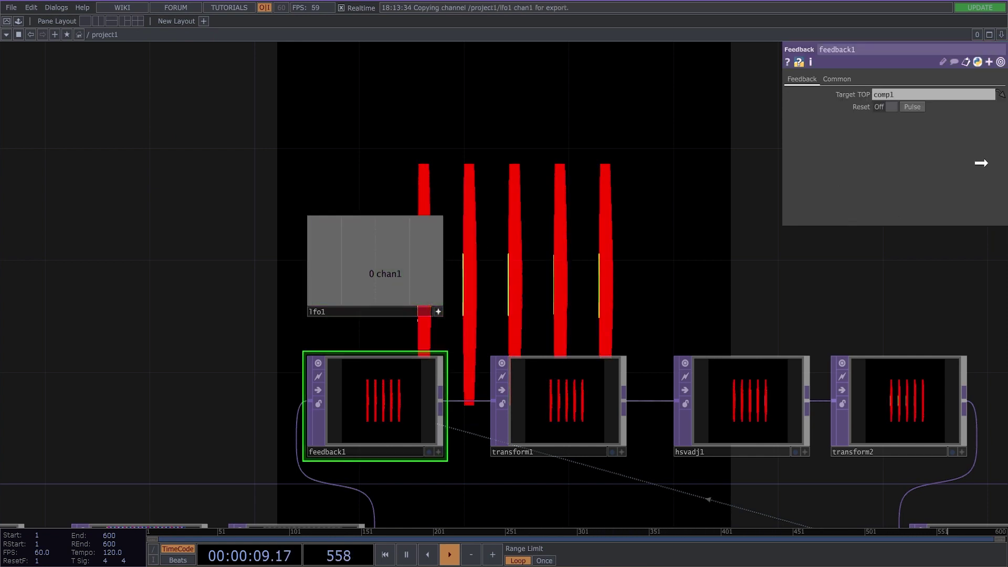
{"action": "left_click_drag", "start_coordinate": [919, 115], "coordinate": [919, 111]}
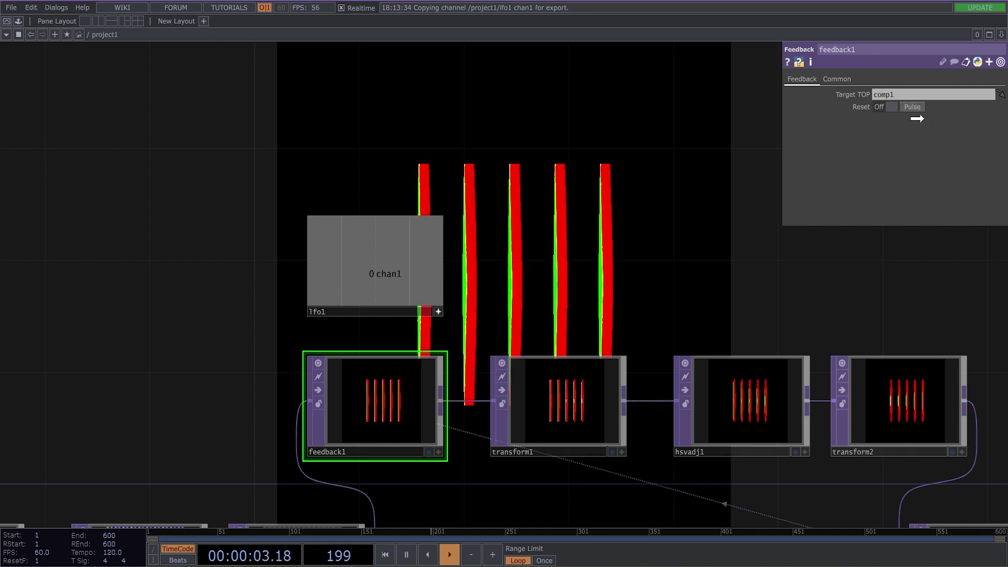
{"action": "left_click_drag", "start_coordinate": [923, 110], "coordinate": [923, 109]}
{"action": "left_click", "coordinate": [923, 103]}
- Set the first Transform TOP's scale to 1.1 on both axes and its rotation to 0.1
{"action": "left_click_drag", "start_coordinate": [651, 241], "coordinate": [475, 244]}
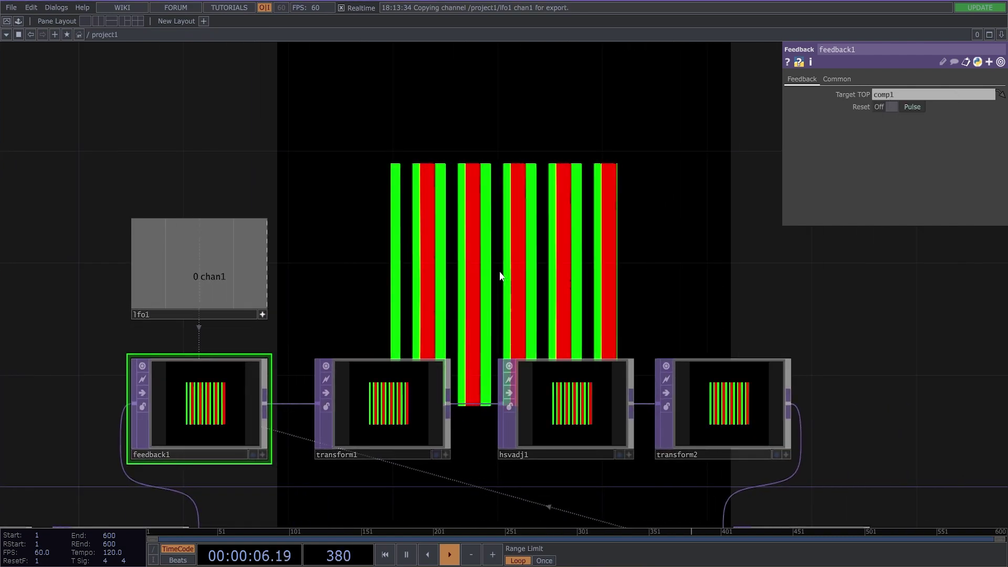
{"action": "left_click", "coordinate": [415, 412]}
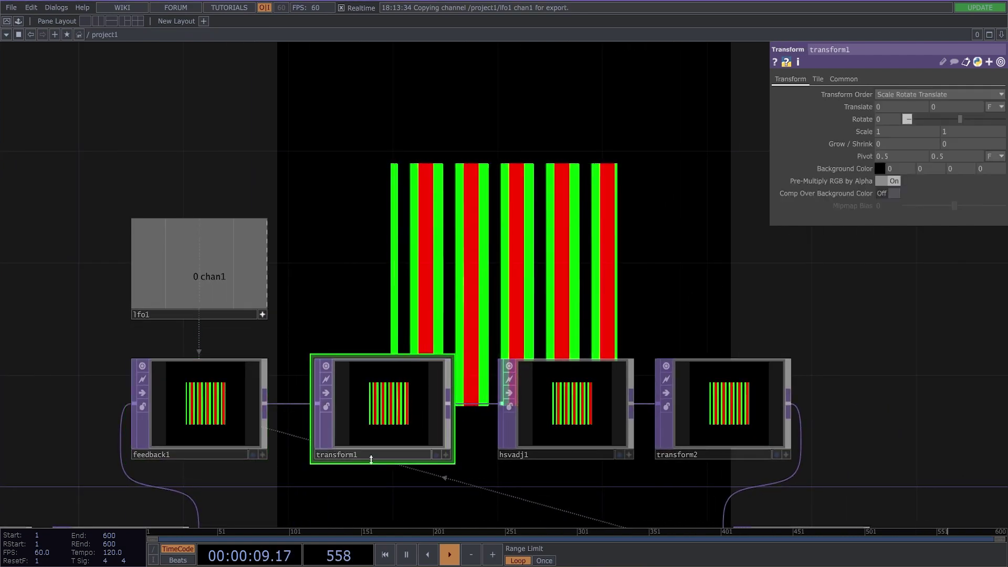
{"action": "scroll", "coordinate": [374, 388], "scroll_direction": "up", "scroll_amount": 3}
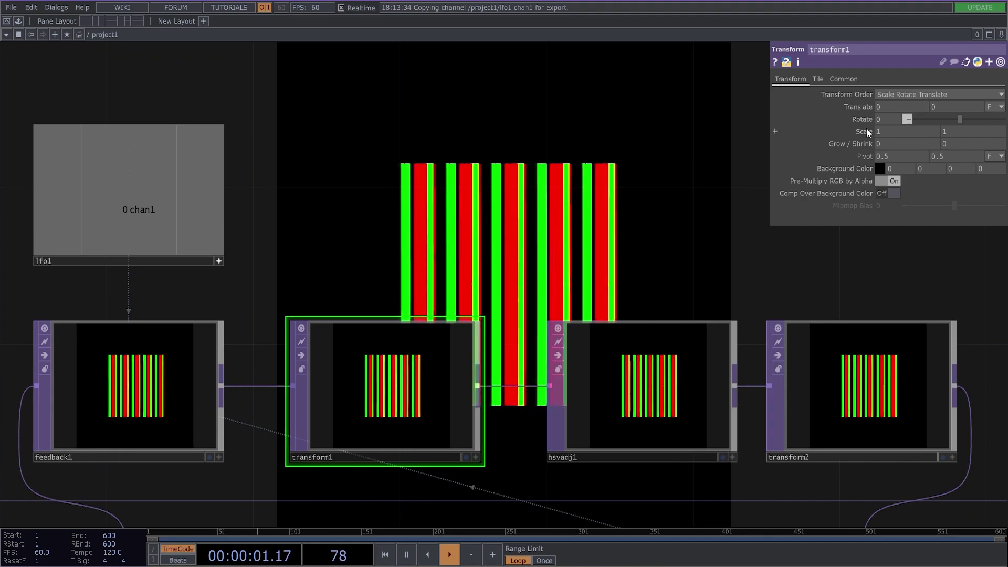
{"action": "mouse_move", "coordinate": [866, 128]}
{"action": "middle_mouse_down"}
{"action": "mouse_move", "coordinate": [874, 133]}
{"action": "mouse_move", "coordinate": [865, 134]}
{"action": "middle_mouse_up"}
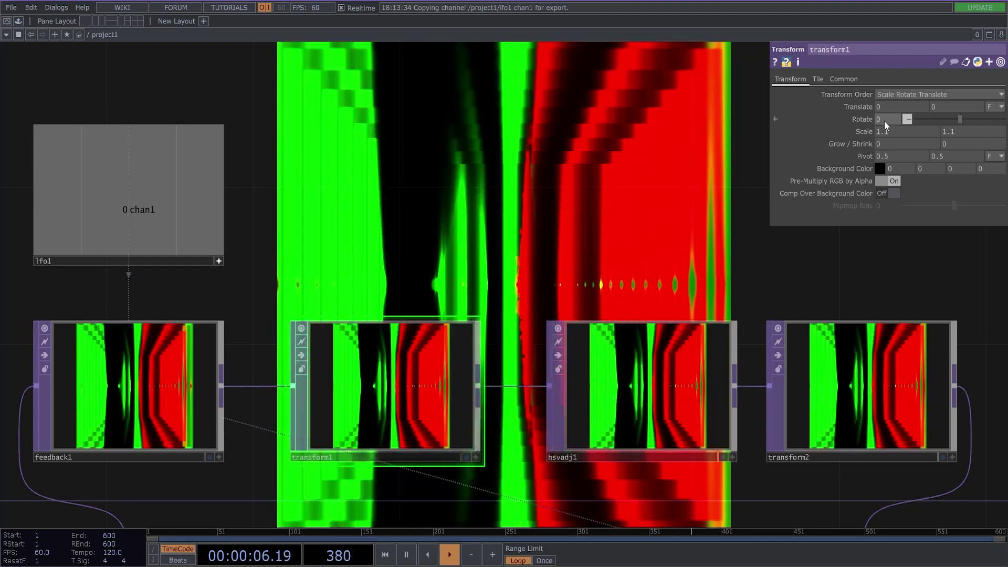
{"action": "mouse_move", "coordinate": [884, 121]}
{"action": "middle_mouse_down"}
{"action": "mouse_move", "coordinate": [894, 123]}
{"action": "mouse_move", "coordinate": [884, 121]}
{"action": "middle_mouse_up"}
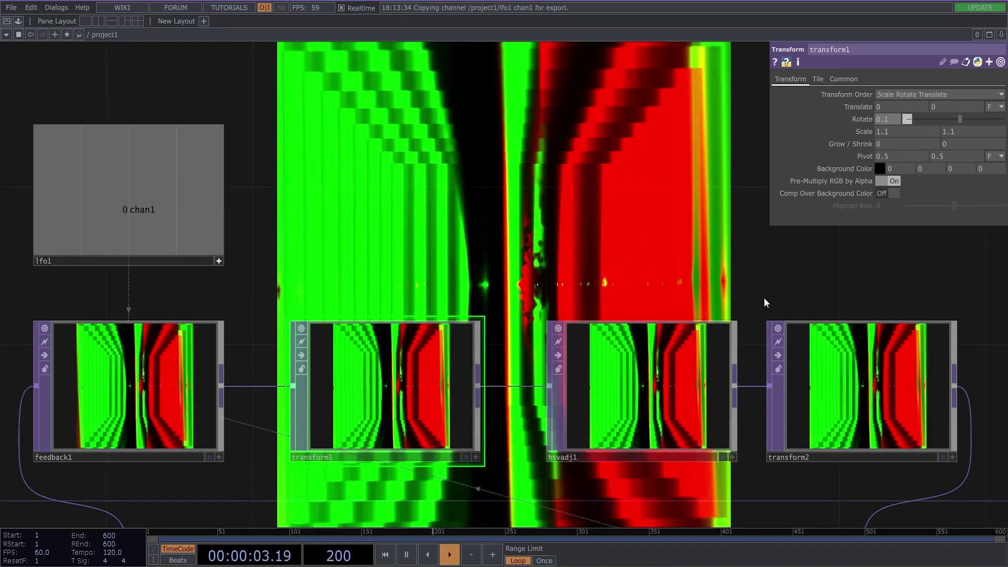
{"action": "left_click_drag", "start_coordinate": [765, 302], "coordinate": [743, 296]}
{"action": "left_click", "coordinate": [870, 118]}
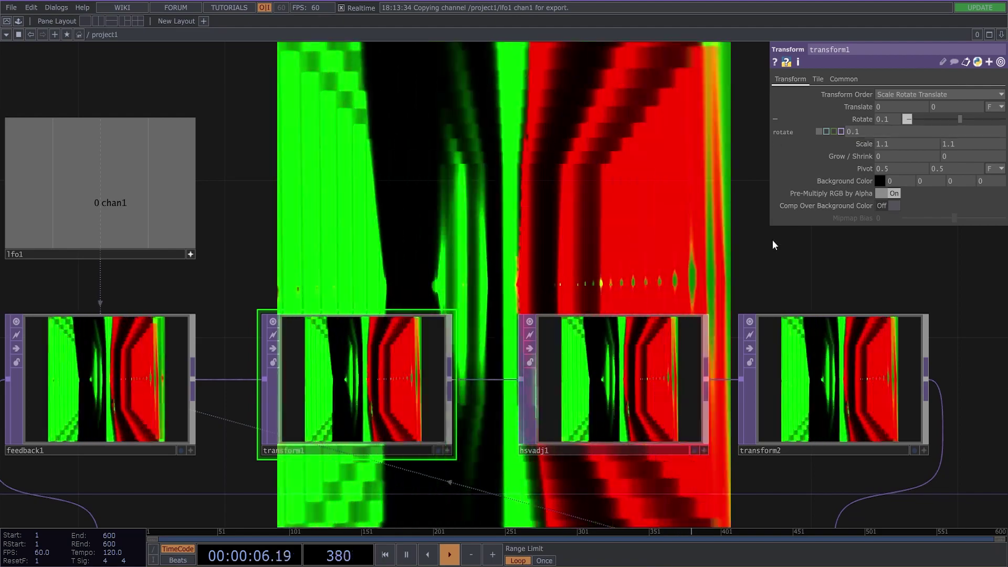
- Set the HSV Adjust TOP's hue offset to 127
{"action": "scroll", "coordinate": [772, 244], "scroll_direction": "down", "scroll_amount": 3}
{"action": "left_click_drag", "start_coordinate": [736, 247], "coordinate": [532, 227]}
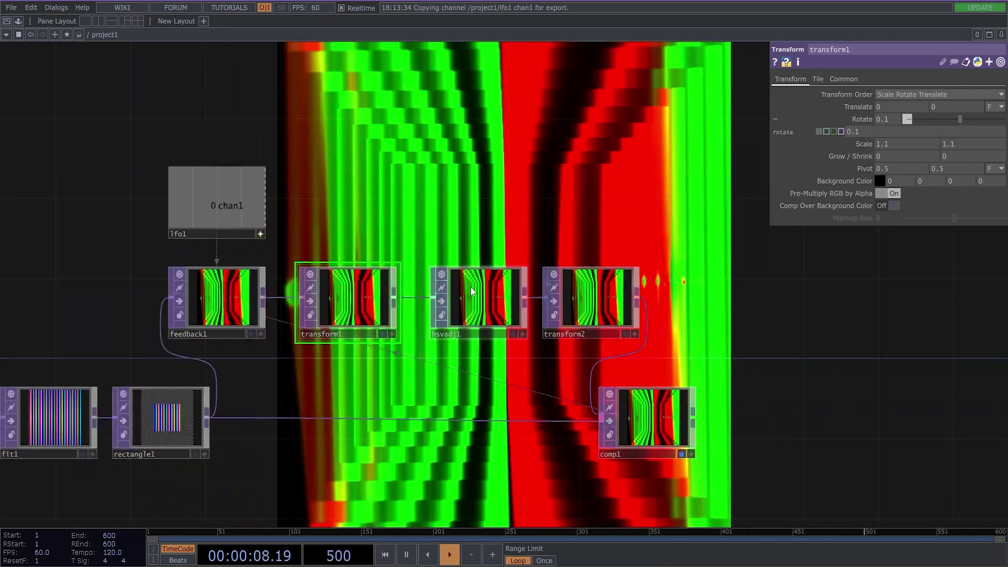
{"action": "left_click", "coordinate": [471, 291]}
{"action": "scroll", "coordinate": [471, 291], "scroll_direction": "up", "scroll_amount": 4}
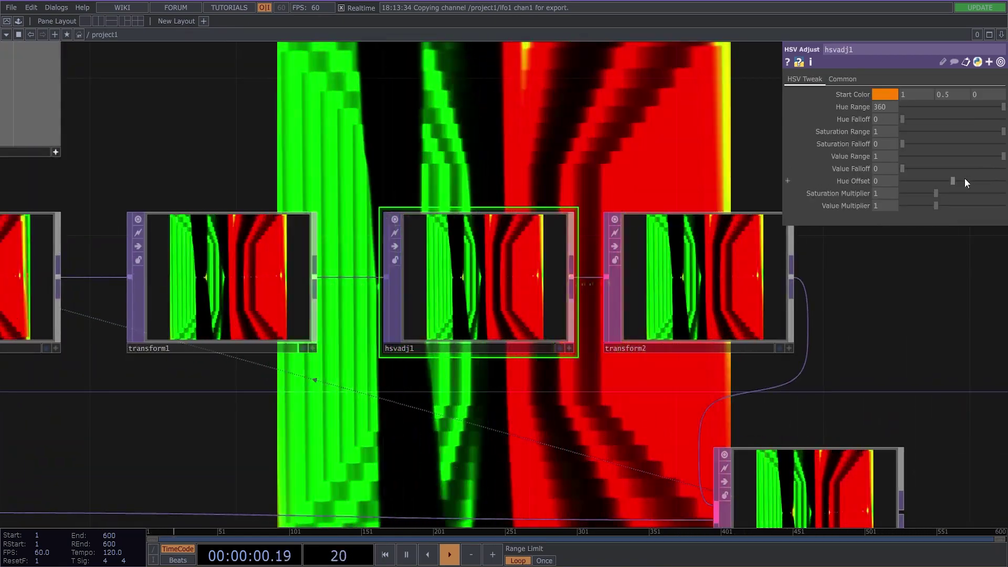
{"action": "left_click_drag", "start_coordinate": [956, 181], "coordinate": [974, 182]}
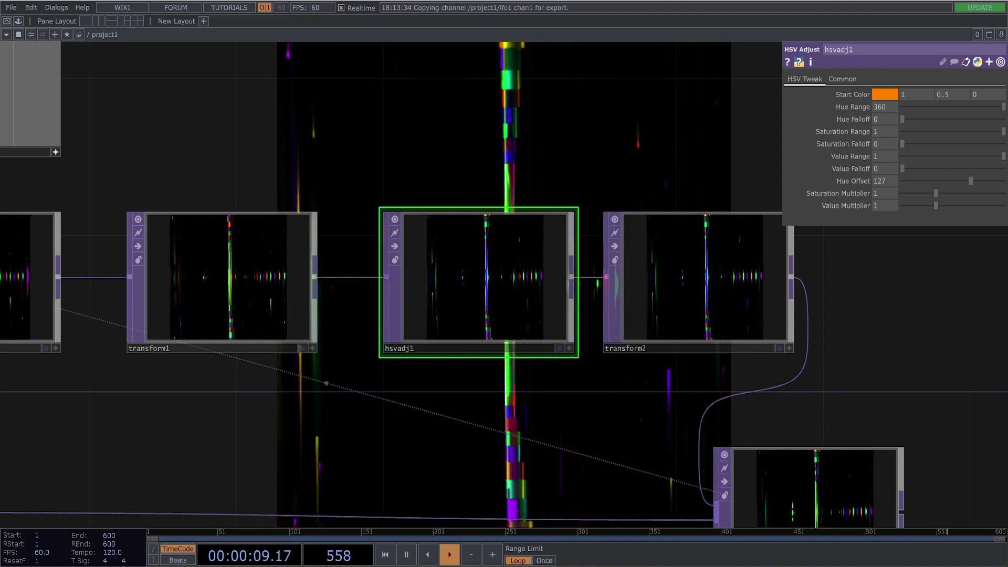
- Set the second Transform TOP's rotation to 6
{"action": "left_click_drag", "start_coordinate": [799, 334], "coordinate": [541, 336]}
{"action": "left_click", "coordinate": [486, 317]}
{"action": "middle_click_drag", "start_coordinate": [631, 167], "coordinate": [528, 244]}
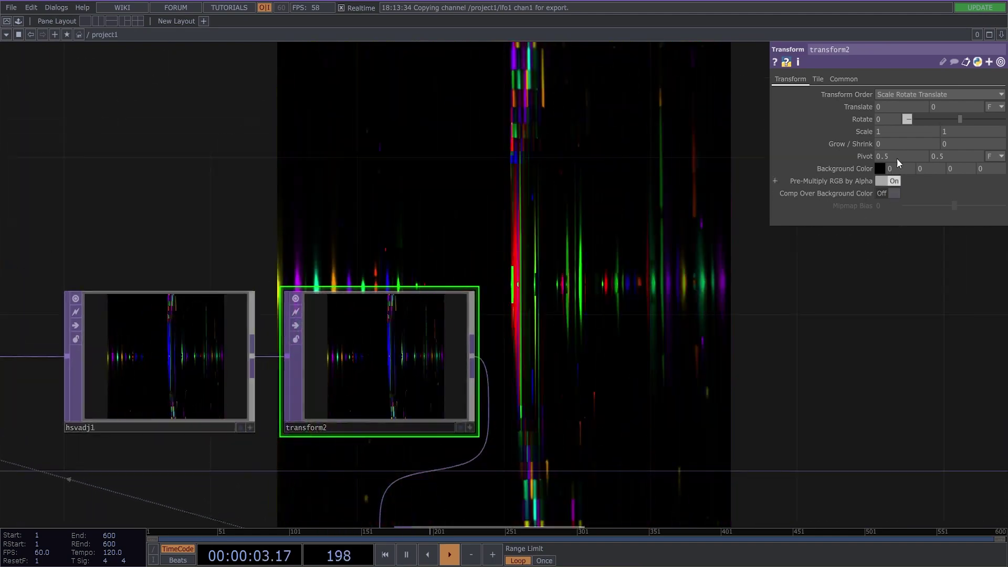
{"action": "middle_click", "coordinate": [895, 120]}
{"action": "middle_click_drag", "start_coordinate": [891, 96], "coordinate": [894, 99]}
{"action": "middle_click_drag", "start_coordinate": [738, 297], "coordinate": [734, 408]}
- Stop displaying the Composite TOP's output as the network background
{"action": "left_click_drag", "start_coordinate": [673, 362], "coordinate": [573, 259]}
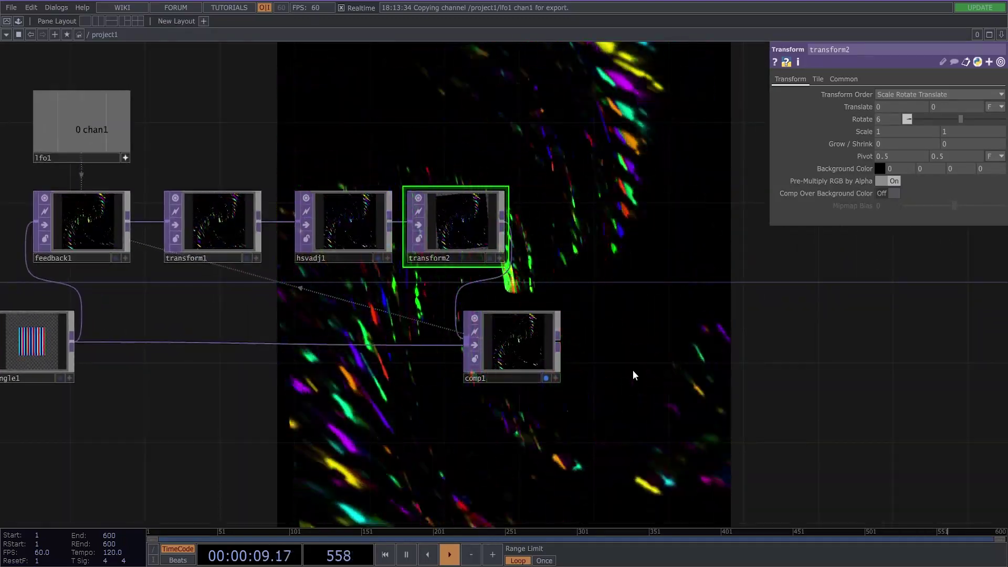
{"action": "scroll", "coordinate": [654, 376], "scroll_direction": "down", "scroll_amount": 3}
{"action": "left_click_drag", "start_coordinate": [695, 373], "coordinate": [580, 350]}
{"action": "scroll", "coordinate": [531, 349], "scroll_direction": "up", "scroll_amount": 3}
{"action": "scroll", "coordinate": [497, 347], "scroll_direction": "up", "scroll_amount": 2}
{"action": "left_click", "coordinate": [410, 363]}
- Append a Limit TOP to the Composite TOP
{"action": "scroll", "coordinate": [421, 317], "scroll_direction": "up", "scroll_amount": 2}
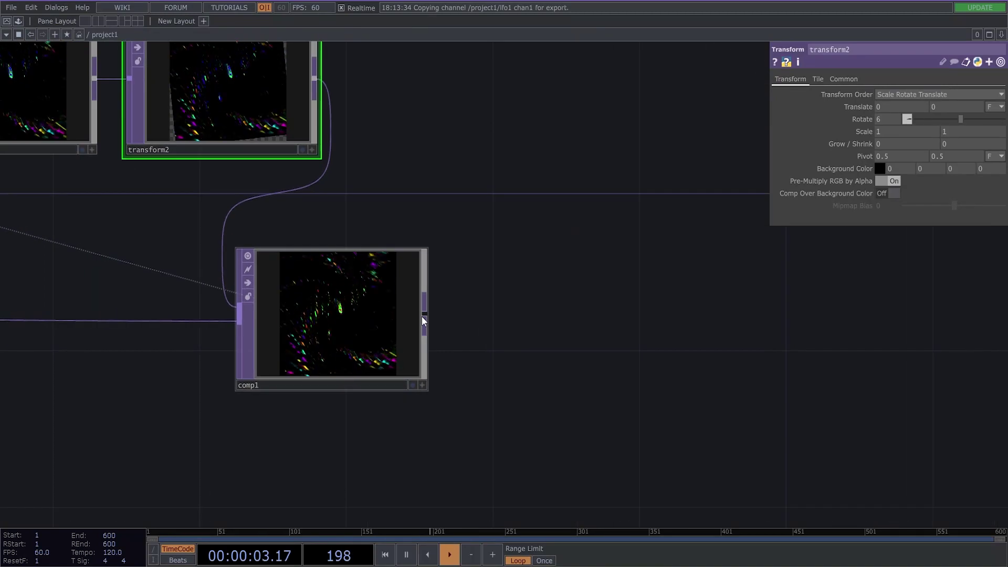
{"action": "right_click", "coordinate": [425, 316]}
{"action": "type", "text": "li"}
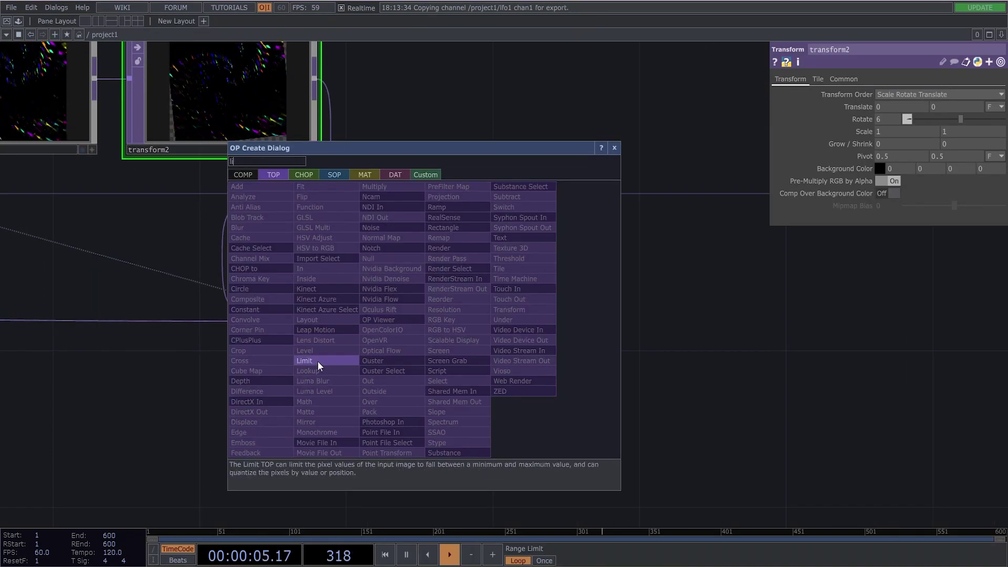
{"action": "left_click", "coordinate": [317, 360]}
{"action": "left_click", "coordinate": [597, 319]}
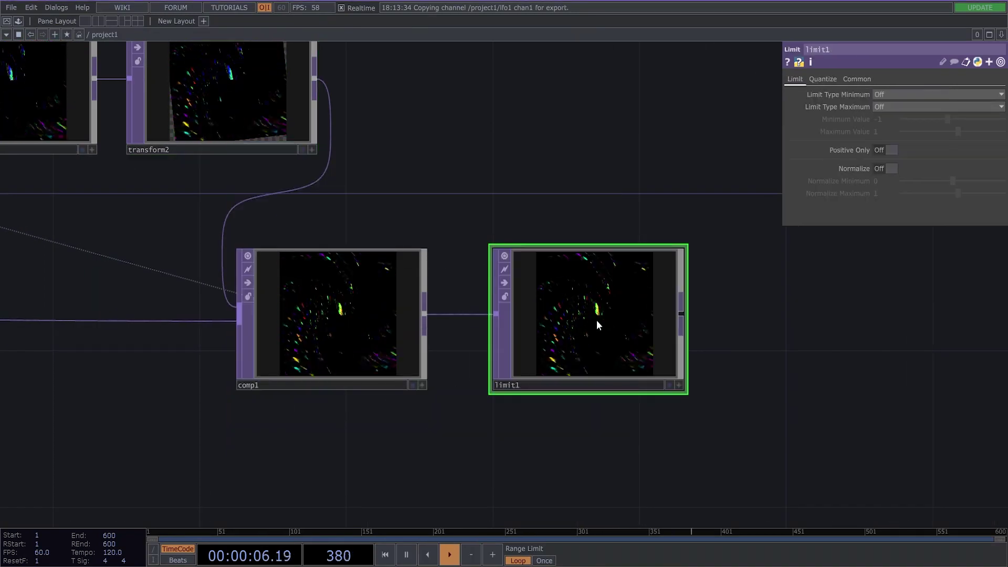
- Set the Limit TOP's Quantize Position to Ceiling with a position step of 0.036
{"action": "left_click", "coordinate": [828, 80]}
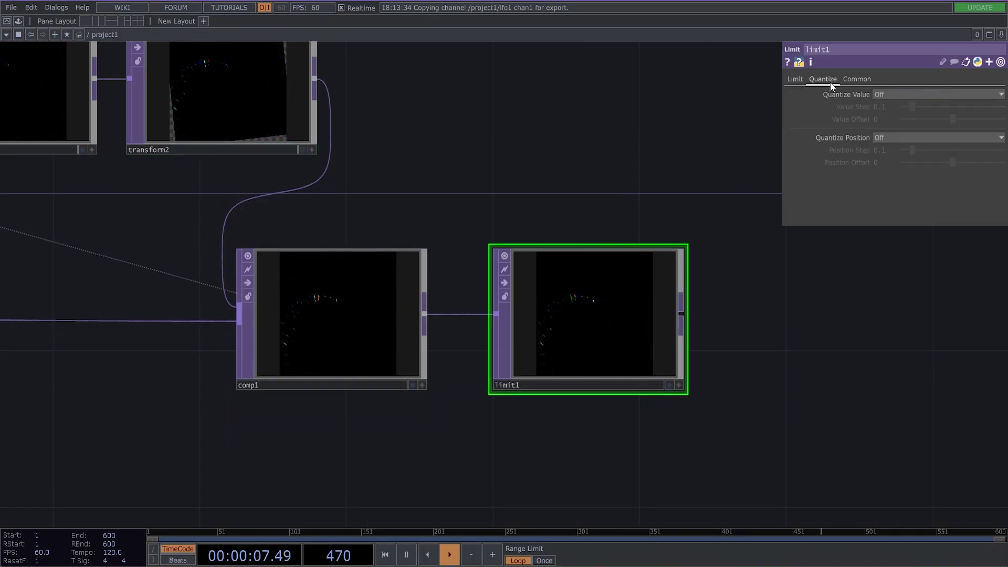
{"action": "left_click", "coordinate": [889, 137]}
{"action": "left_click", "coordinate": [885, 162]}
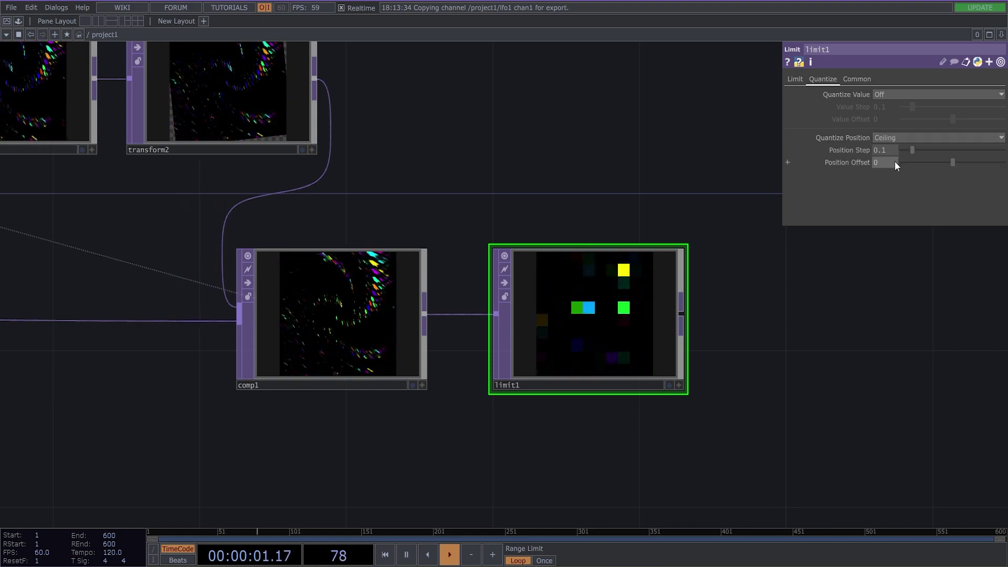
{"action": "scroll", "coordinate": [710, 322], "scroll_direction": "up", "scroll_amount": 2}
{"action": "scroll", "coordinate": [710, 324], "scroll_direction": "up", "scroll_amount": 2}
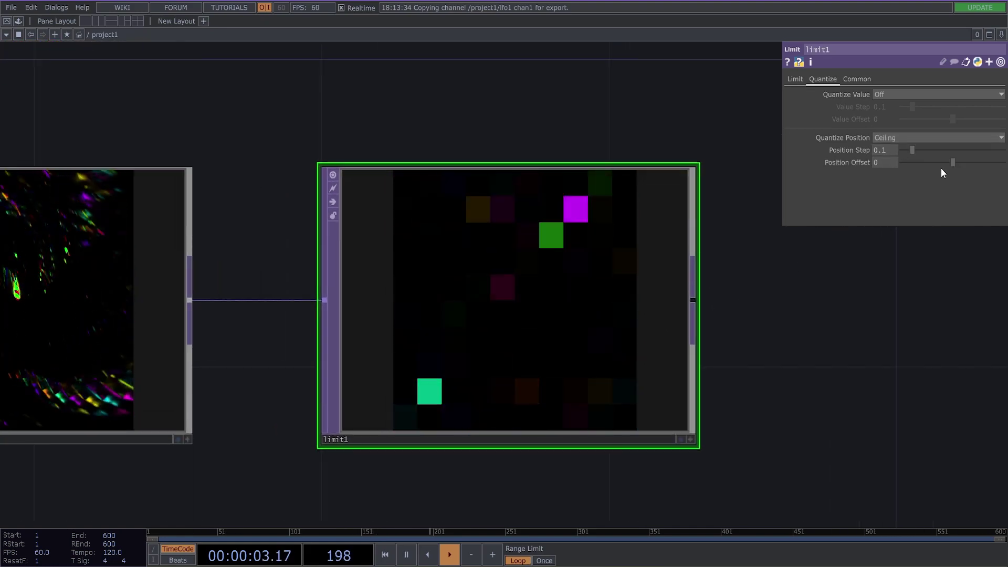
{"action": "left_click_drag", "start_coordinate": [909, 152], "coordinate": [906, 152]}
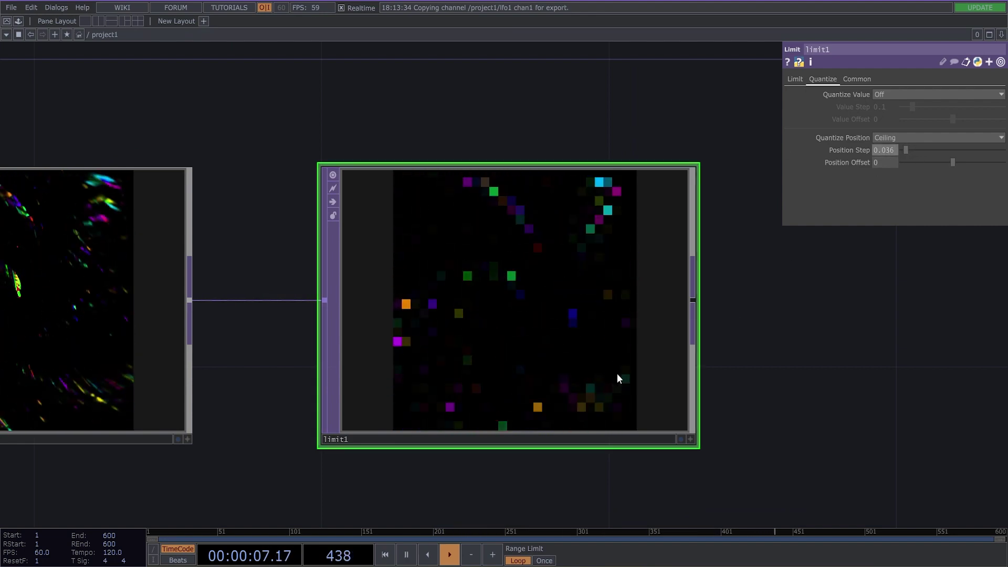
{"action": "scroll", "coordinate": [551, 346], "scroll_direction": "up", "scroll_amount": 3}
{"action": "scroll", "coordinate": [408, 347], "scroll_direction": "up", "scroll_amount": 1}
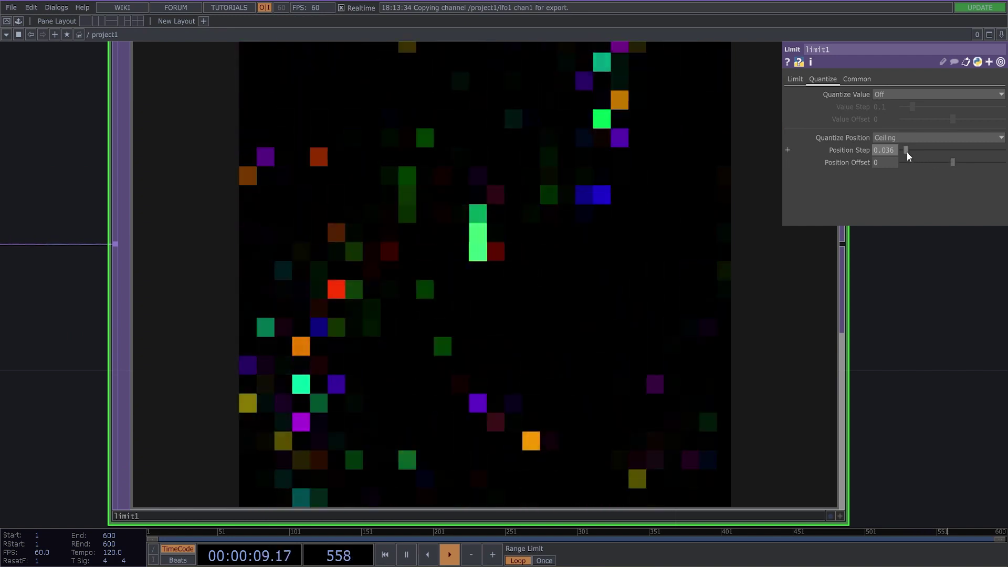
- Append a Displace TOP to the Limit TOP
{"action": "scroll", "coordinate": [892, 160], "scroll_direction": "down", "scroll_amount": 3}
{"action": "left_click_drag", "start_coordinate": [875, 385], "coordinate": [686, 420]}
{"action": "scroll", "coordinate": [579, 307], "scroll_direction": "up", "scroll_amount": 2}
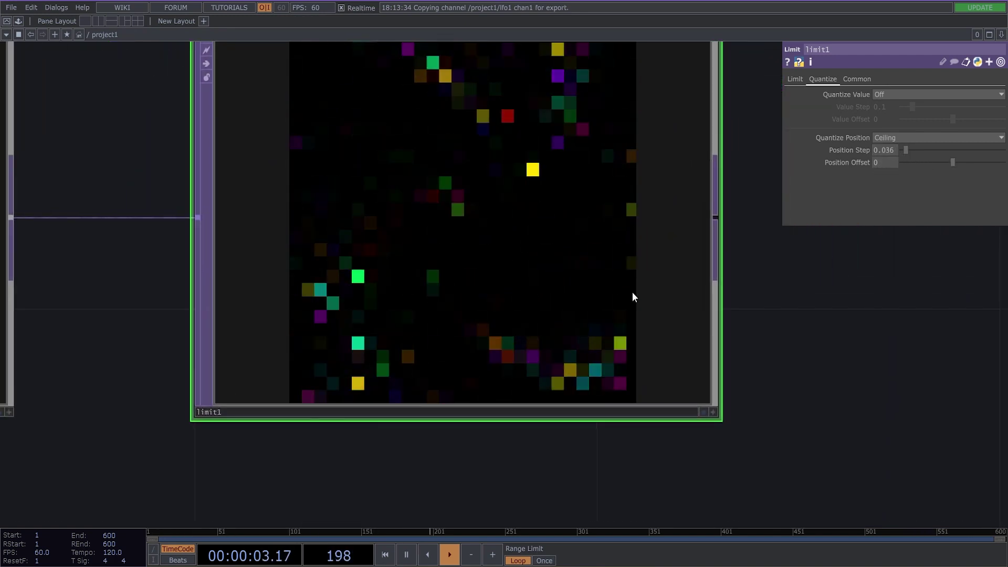
{"action": "scroll", "coordinate": [495, 238], "scroll_direction": "down", "scroll_amount": 3}
{"action": "scroll", "coordinate": [463, 204], "scroll_direction": "up", "scroll_amount": 2}
{"action": "left_click_drag", "start_coordinate": [756, 332], "coordinate": [598, 321]}
{"action": "scroll", "coordinate": [597, 321], "scroll_direction": "down", "scroll_amount": 2}
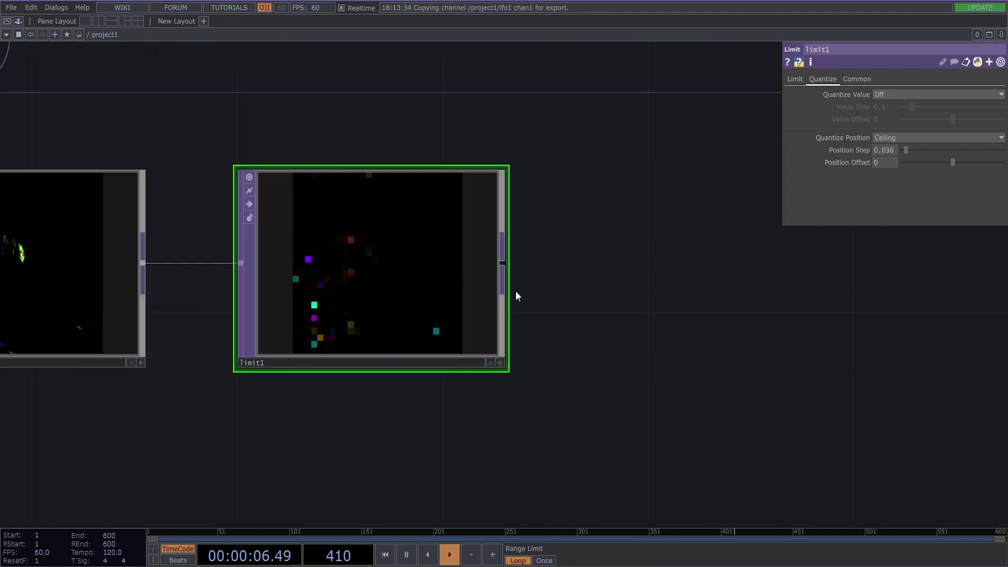
{"action": "left_click", "coordinate": [501, 264]}
{"action": "type", "text": "d"}
{"action": "left_click", "coordinate": [336, 370]}
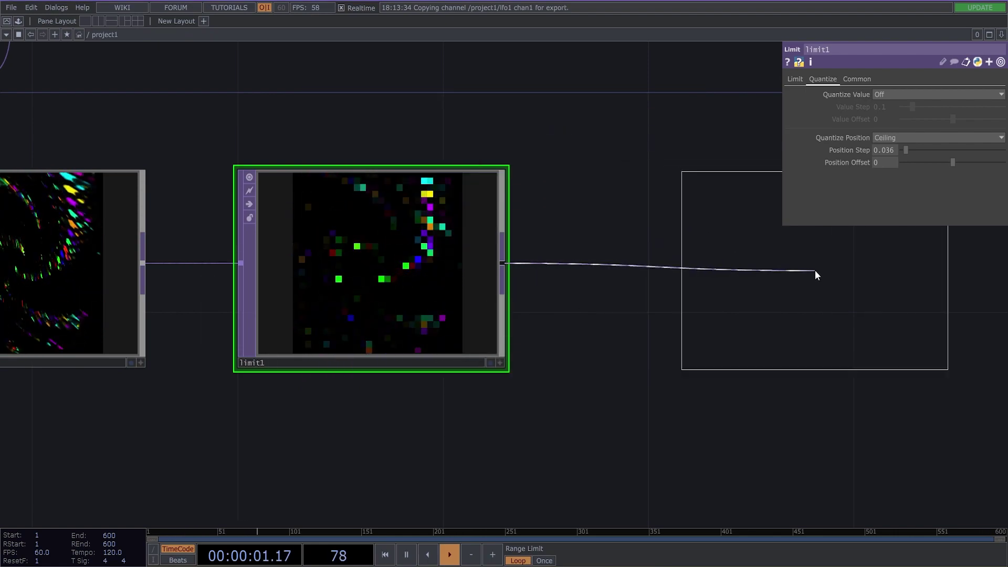
{"action": "left_click", "coordinate": [833, 269]}
- Wire the Limit TOP into the Displace TOP's second input as well and inspect the displaced image
{"action": "left_click_drag", "start_coordinate": [566, 345], "coordinate": [418, 401]}
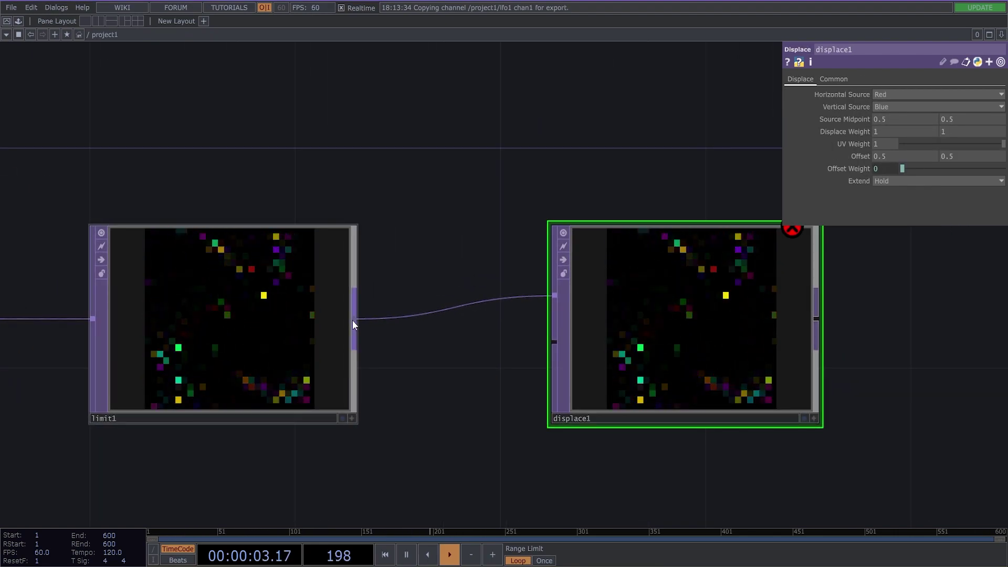
{"action": "left_click_drag", "start_coordinate": [351, 320], "coordinate": [553, 351]}
{"action": "scroll", "coordinate": [725, 365], "scroll_direction": "up", "scroll_amount": 5}
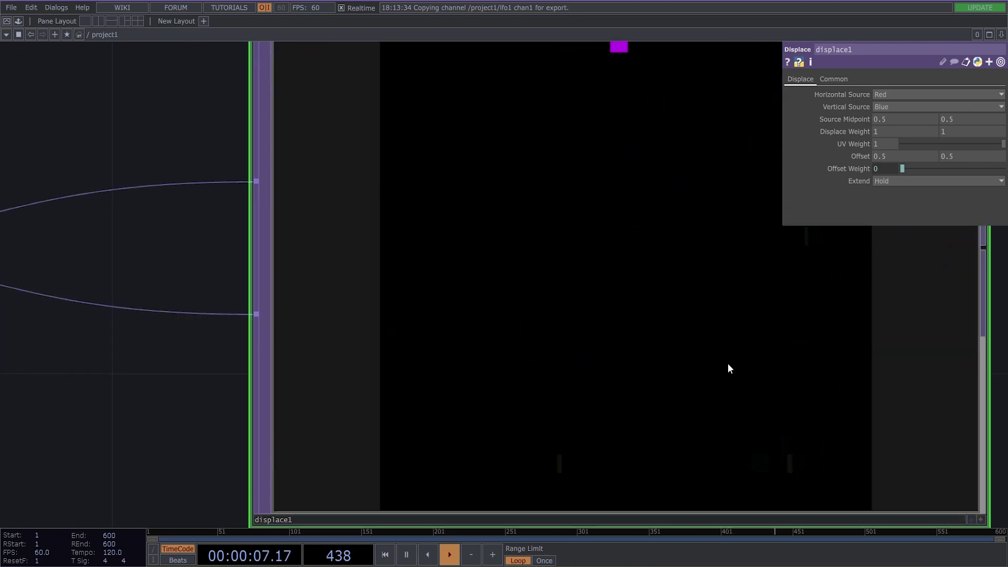
{"action": "scroll", "coordinate": [727, 367], "scroll_direction": "down", "scroll_amount": 6}
{"action": "scroll", "coordinate": [722, 364], "scroll_direction": "up", "scroll_amount": 3}
{"action": "scroll", "coordinate": [706, 366], "scroll_direction": "down", "scroll_amount": 2}
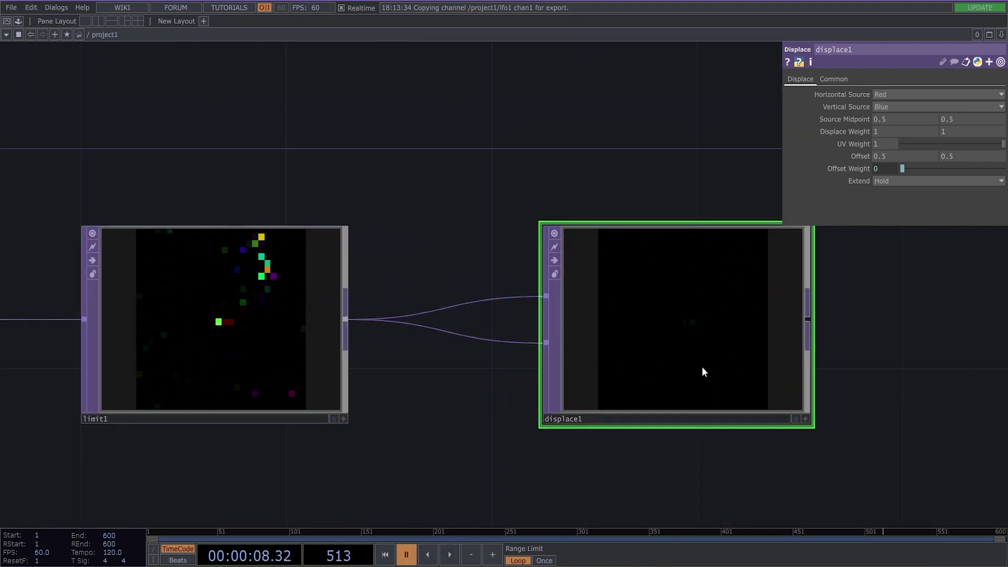
- Pause the timeline and examine the displaced blocks in the Displace TOP's viewer up close
{"action": "key", "text": "space"}
{"action": "scroll", "coordinate": [702, 368], "scroll_direction": "up", "scroll_amount": 2}
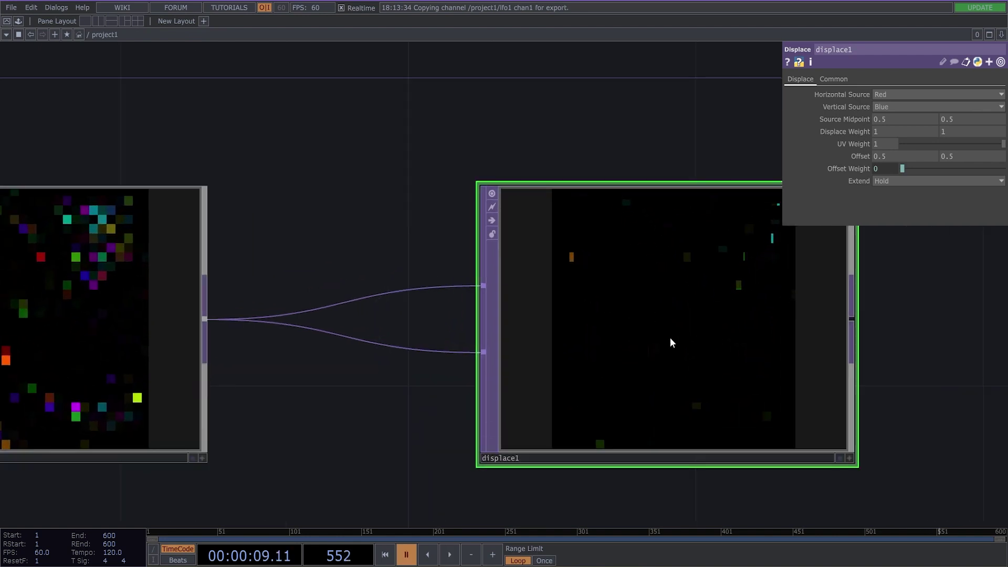
{"action": "scroll", "coordinate": [587, 271], "scroll_direction": "up", "scroll_amount": 2}
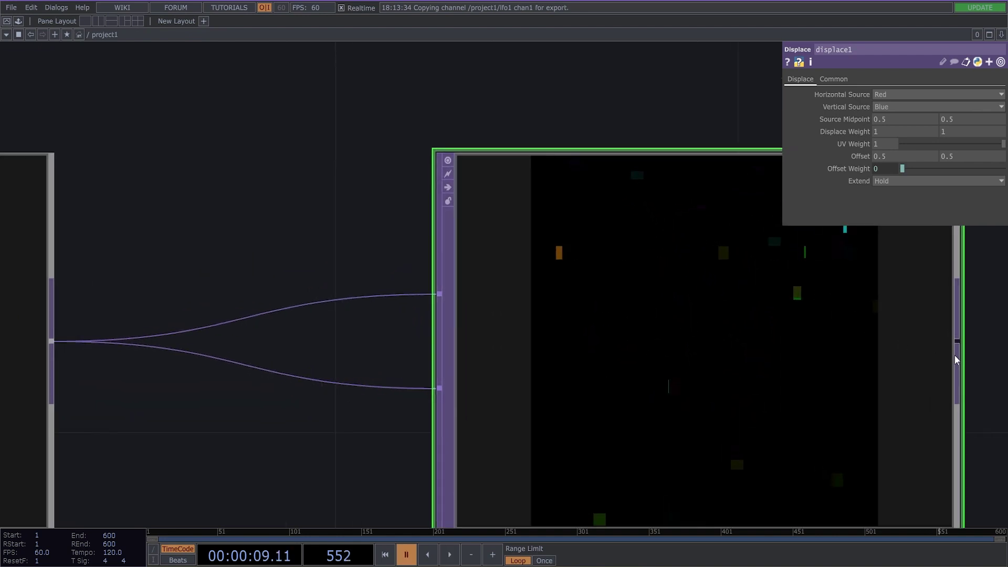
{"action": "left_click_drag", "start_coordinate": [966, 358], "coordinate": [720, 263]}
{"action": "scroll", "coordinate": [425, 231], "scroll_direction": "up", "scroll_amount": 2}
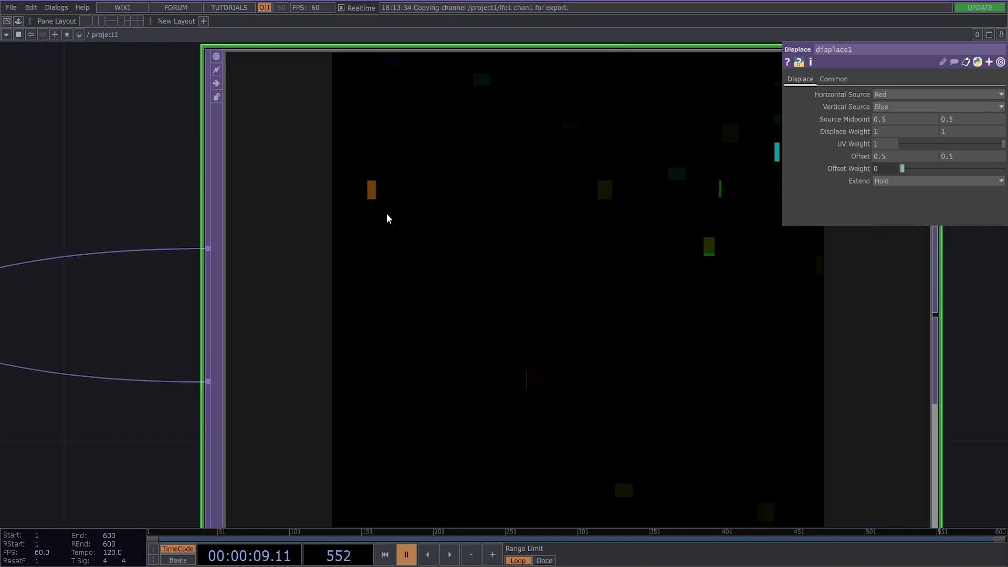
{"action": "scroll", "coordinate": [383, 208], "scroll_direction": "down", "scroll_amount": 2}
{"action": "scroll", "coordinate": [671, 175], "scroll_direction": "up", "scroll_amount": 2}
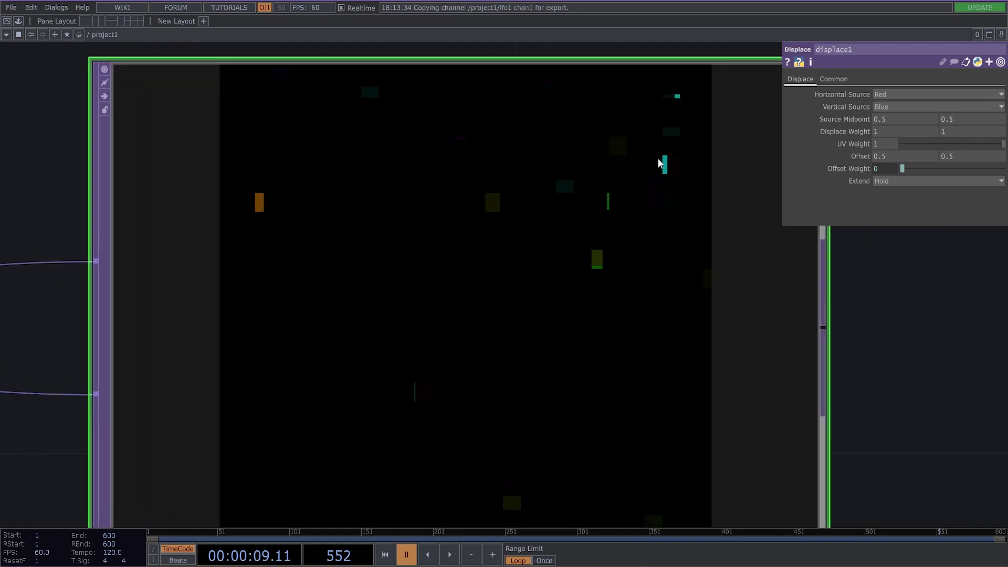
{"action": "scroll", "coordinate": [662, 166], "scroll_direction": "up", "scroll_amount": 2}
{"action": "scroll", "coordinate": [664, 164], "scroll_direction": "down", "scroll_amount": 1}
{"action": "scroll", "coordinate": [614, 115], "scroll_direction": "down", "scroll_amount": 3}
{"action": "scroll", "coordinate": [637, 174], "scroll_direction": "up", "scroll_amount": 4}
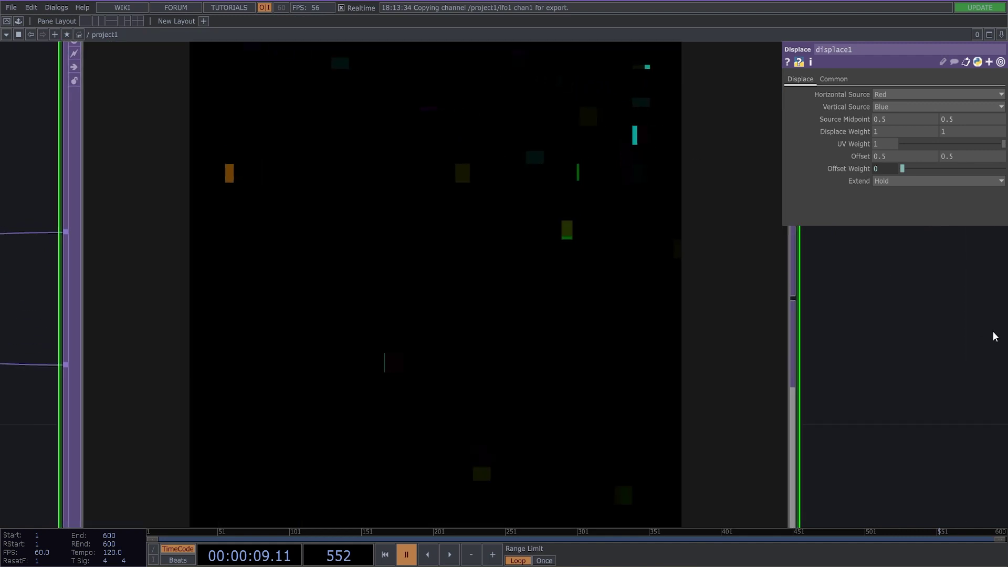
{"action": "scroll", "coordinate": [877, 463], "scroll_direction": "down", "scroll_amount": 3}
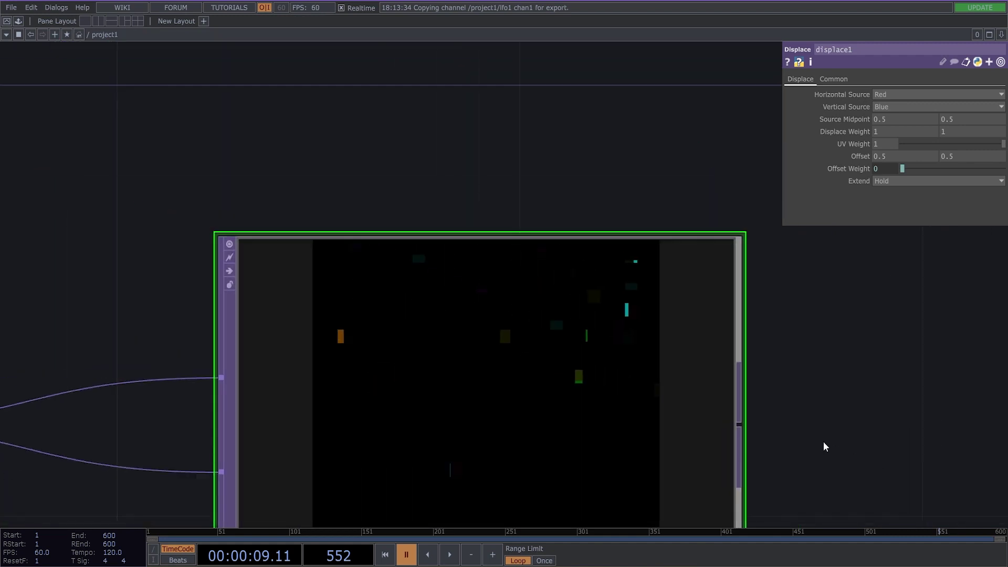
{"action": "scroll", "coordinate": [635, 236], "scroll_direction": "up", "scroll_amount": 3}
{"action": "scroll", "coordinate": [637, 241], "scroll_direction": "down", "scroll_amount": 5}
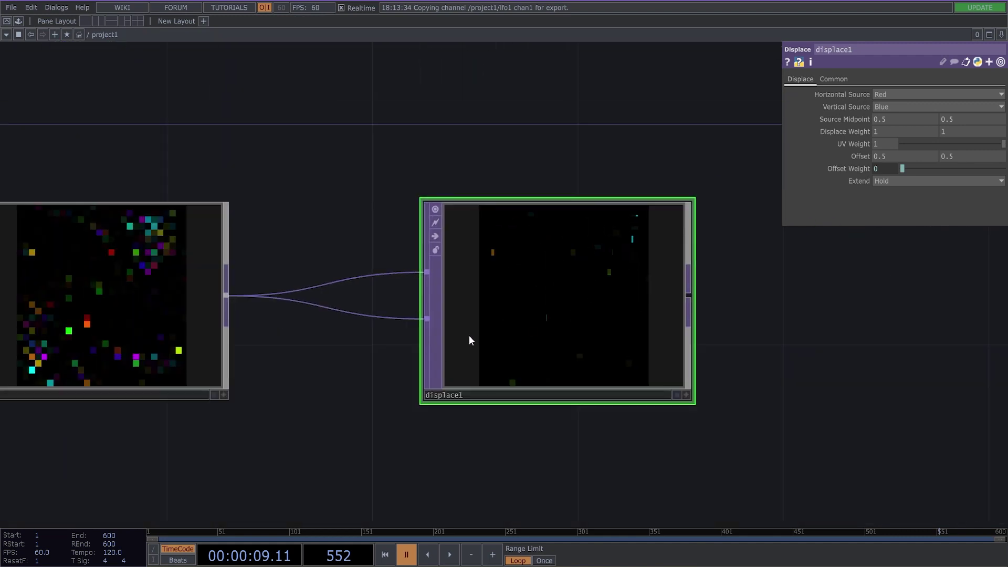
{"action": "scroll", "coordinate": [596, 278], "scroll_direction": "up", "scroll_amount": 3}
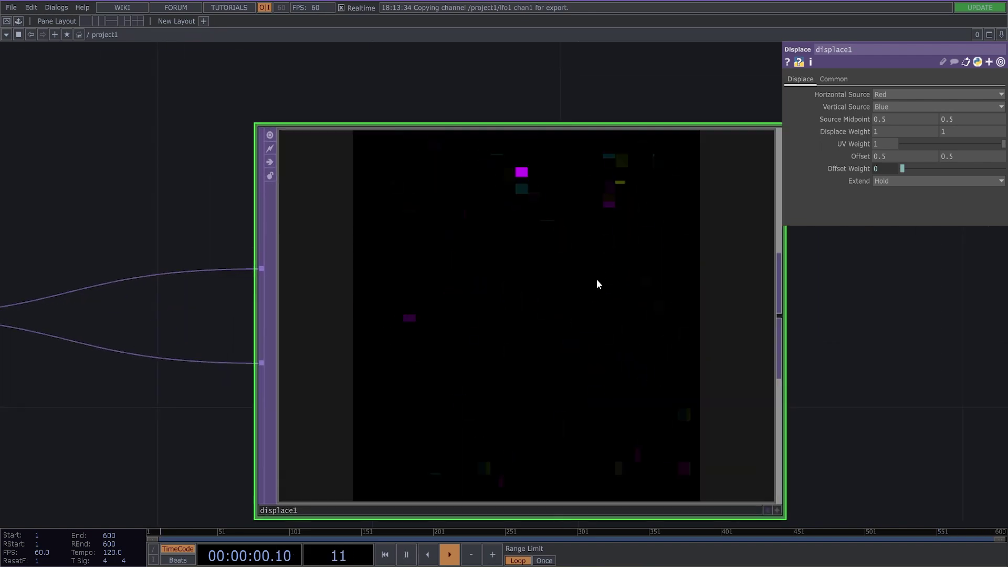
{"action": "scroll", "coordinate": [597, 279], "scroll_direction": "down", "scroll_amount": 4}
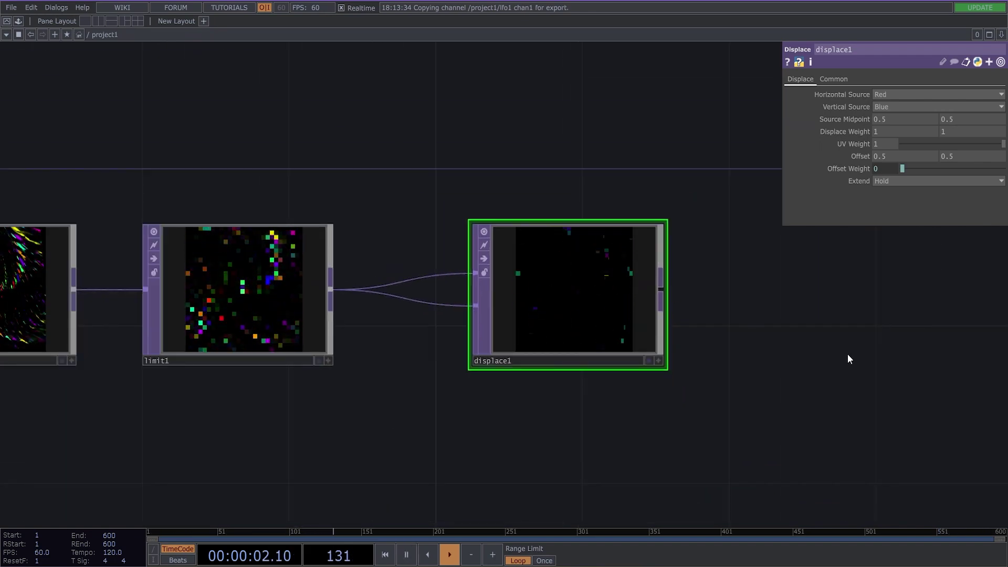
- Append a Transform TOP to the Displace TOP and set its scale to 9 on both axes
{"action": "left_click_drag", "start_coordinate": [803, 361], "coordinate": [463, 374]}
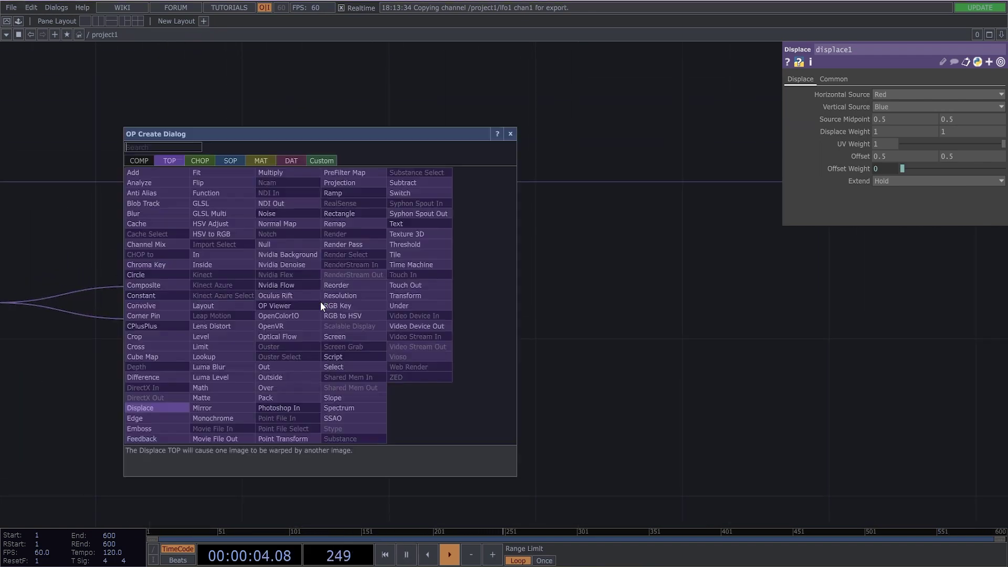
{"action": "left_click", "coordinate": [434, 300]}
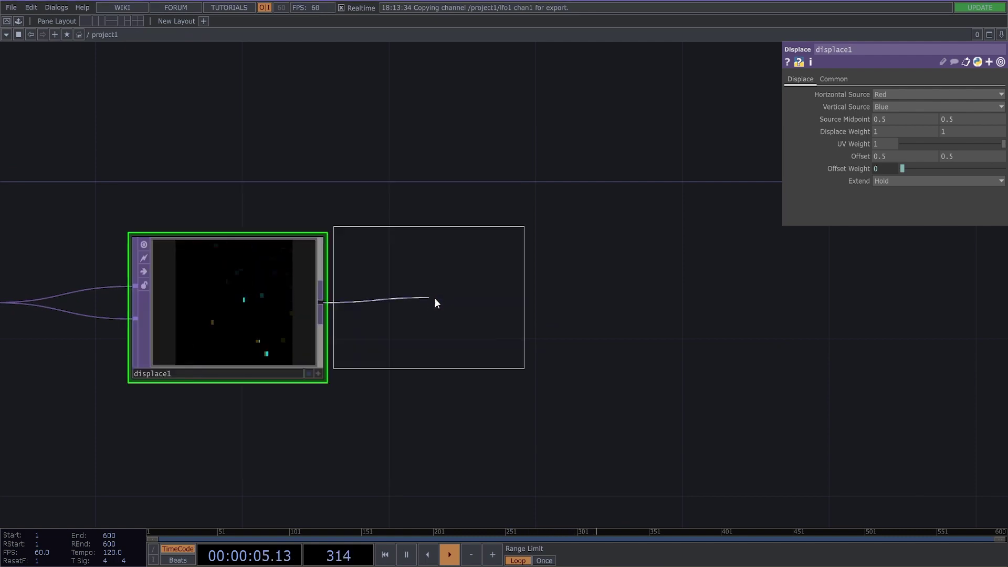
{"action": "left_click", "coordinate": [488, 311]}
{"action": "scroll", "coordinate": [502, 319], "scroll_direction": "up", "scroll_amount": 3}
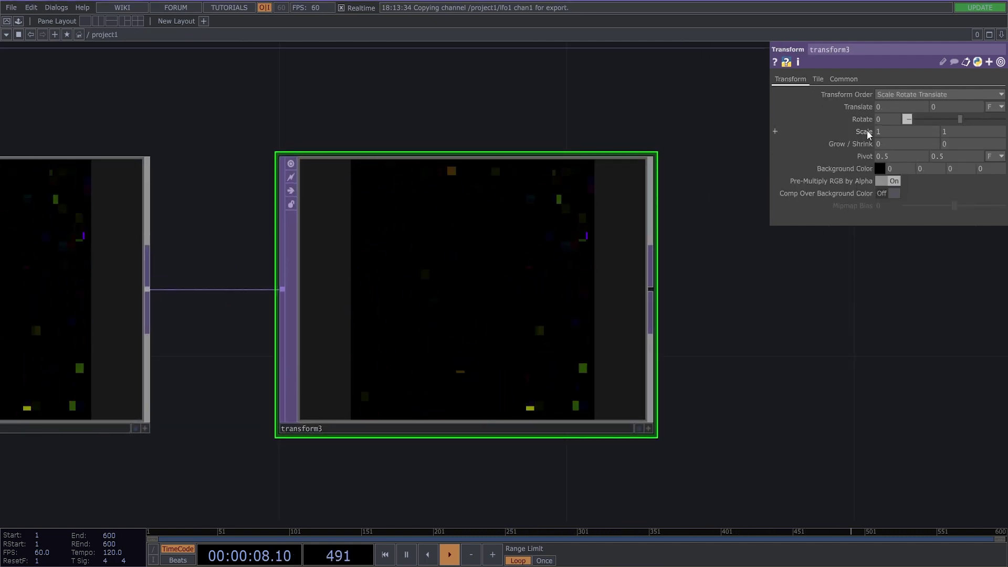
{"action": "middle_click_drag", "start_coordinate": [870, 120], "coordinate": [874, 113]}
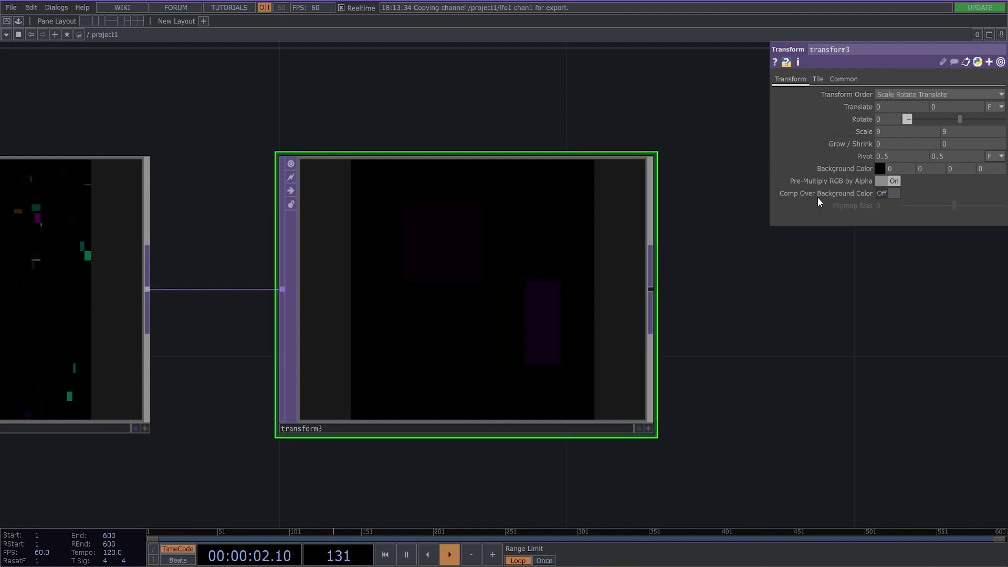
- Examine the enlarged image in the viewer of the Transform TOP that follows the Displace TOP
{"action": "scroll", "coordinate": [514, 310], "scroll_direction": "up", "scroll_amount": 2}
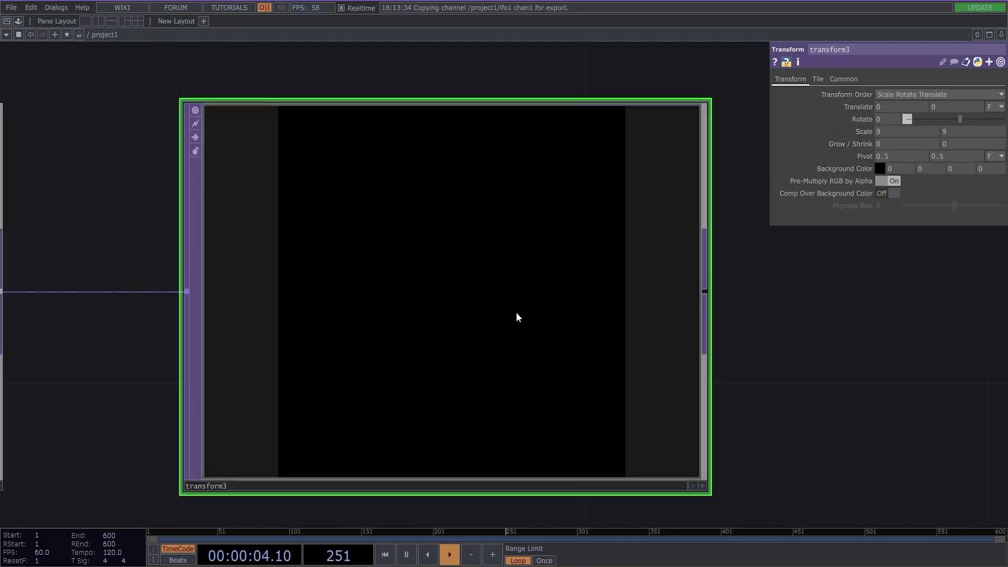
{"action": "scroll", "coordinate": [456, 333], "scroll_direction": "up", "scroll_amount": 2}
{"action": "scroll", "coordinate": [456, 332], "scroll_direction": "down", "scroll_amount": 5}
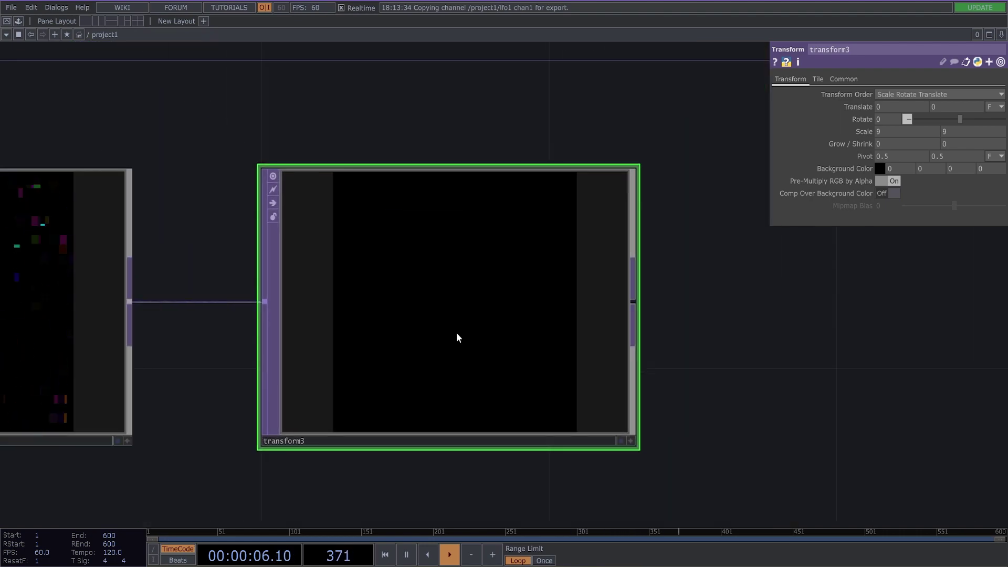
{"action": "scroll", "coordinate": [658, 261], "scroll_direction": "down", "scroll_amount": 5}
{"action": "left_click_drag", "start_coordinate": [675, 368], "coordinate": [549, 415]}
{"action": "scroll", "coordinate": [566, 376], "scroll_direction": "up", "scroll_amount": 3}
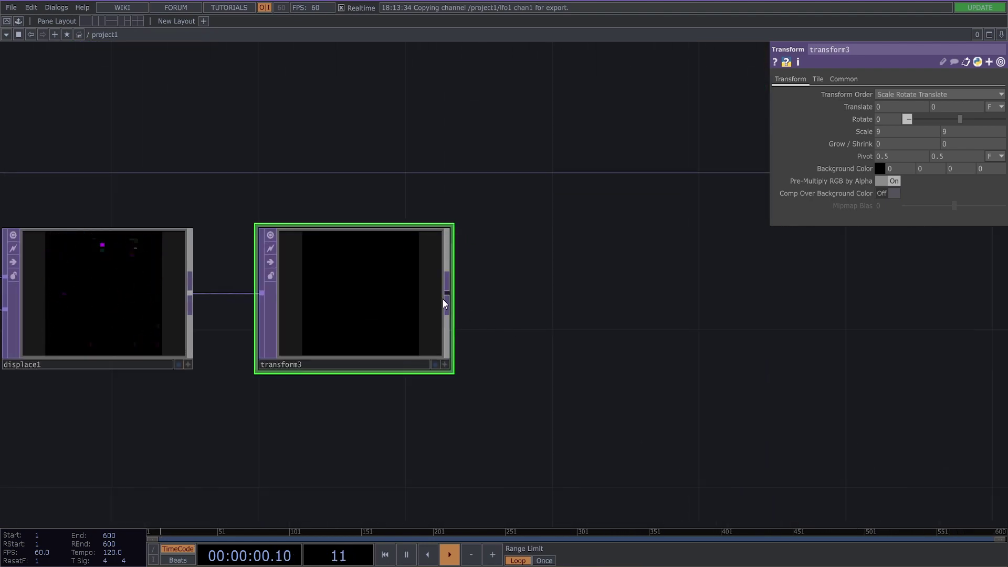
{"action": "scroll", "coordinate": [443, 297], "scroll_direction": "up", "scroll_amount": 1}
{"action": "scroll", "coordinate": [411, 298], "scroll_direction": "up", "scroll_amount": 1}
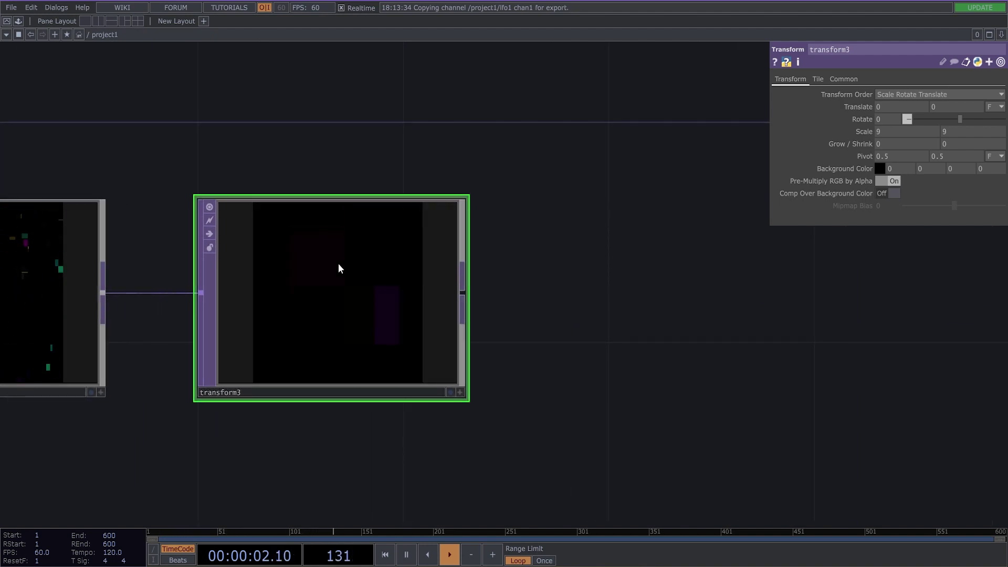
- Append a Channel Mix TOP to the Transform TOP that scales the displaced image
{"action": "left_click", "coordinate": [462, 294]}
{"action": "type", "text": "cha"}
{"action": "left_click", "coordinate": [299, 238]}
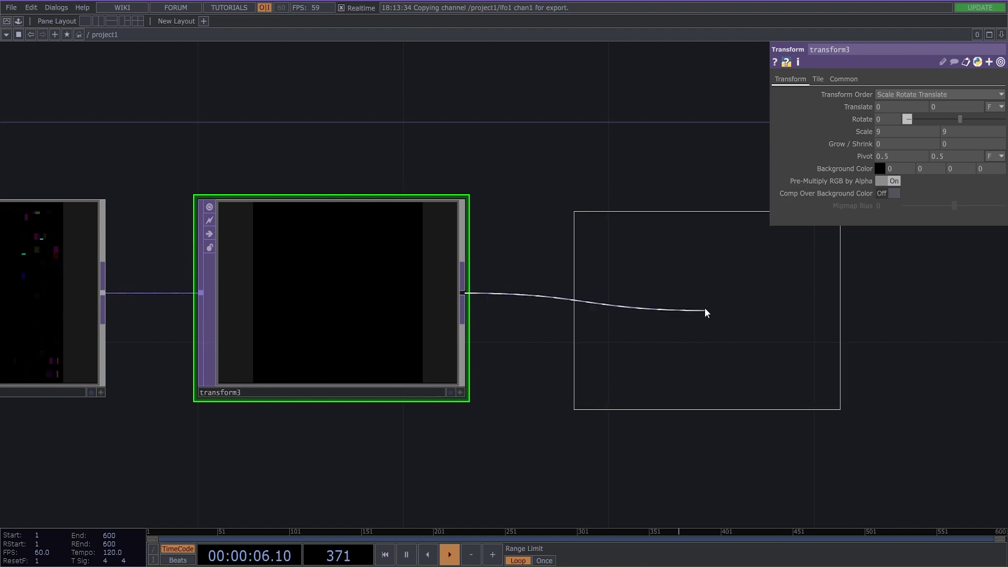
{"action": "left_click", "coordinate": [689, 297]}
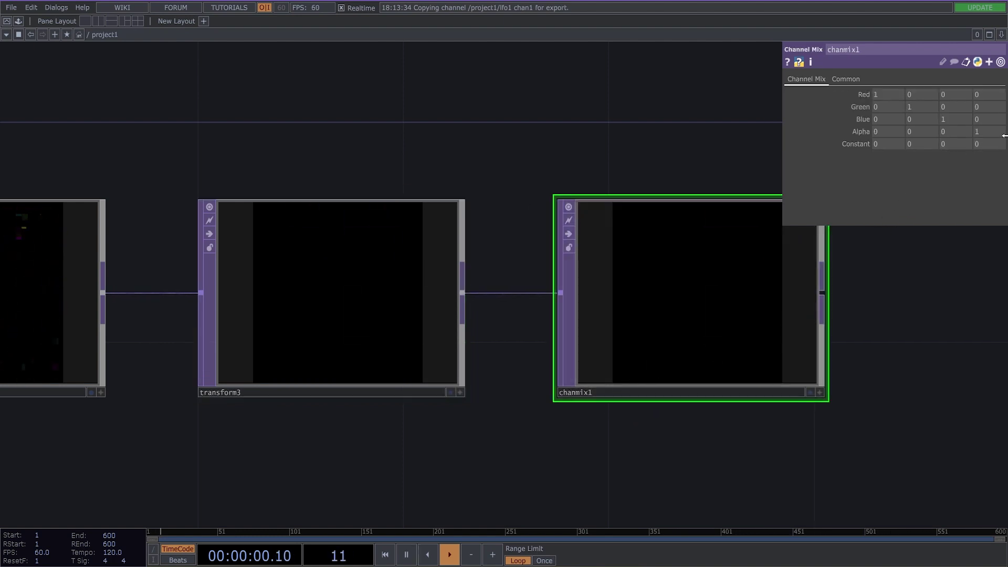
- Set the last value of the Channel Mix TOP's Alpha row to 0 and inspect the output
{"action": "middle_click_drag", "start_coordinate": [985, 132], "coordinate": [974, 125]}
{"action": "left_click_drag", "start_coordinate": [911, 295], "coordinate": [779, 302]}
{"action": "middle_click_drag", "start_coordinate": [557, 307], "coordinate": [614, 317]}
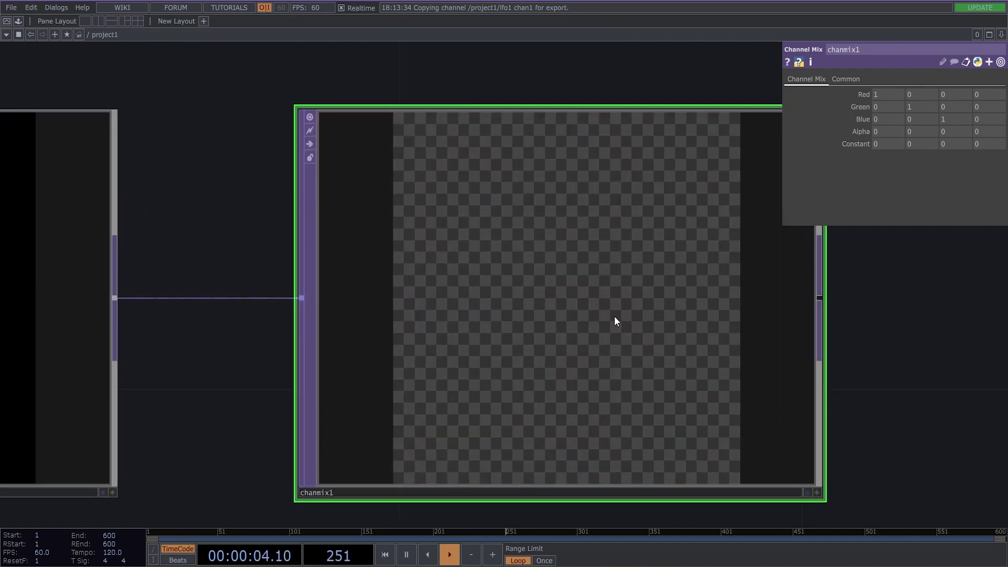
{"action": "scroll", "coordinate": [614, 319], "scroll_direction": "down", "scroll_amount": 5}
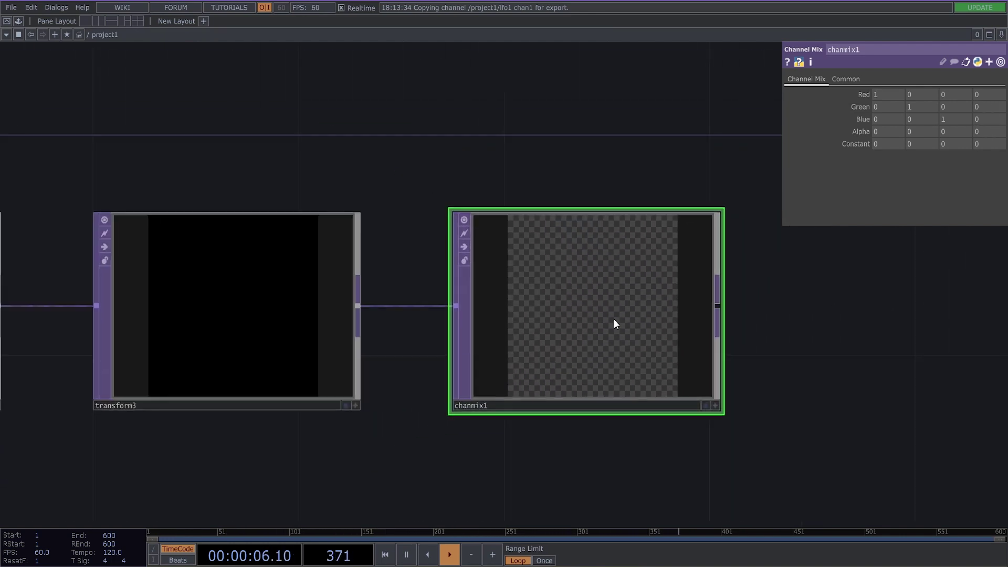
- Add a Feedback TOP fed by the Channel Mix TOP, placed above it in the network
{"action": "left_click_drag", "start_coordinate": [776, 308], "coordinate": [597, 367]}
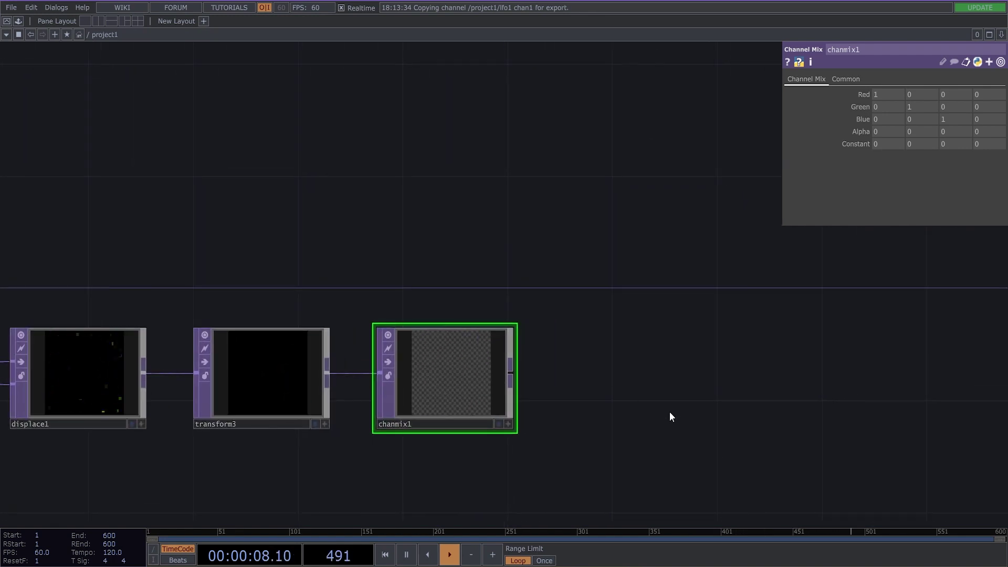
{"action": "left_click_drag", "start_coordinate": [637, 307], "coordinate": [534, 360]}
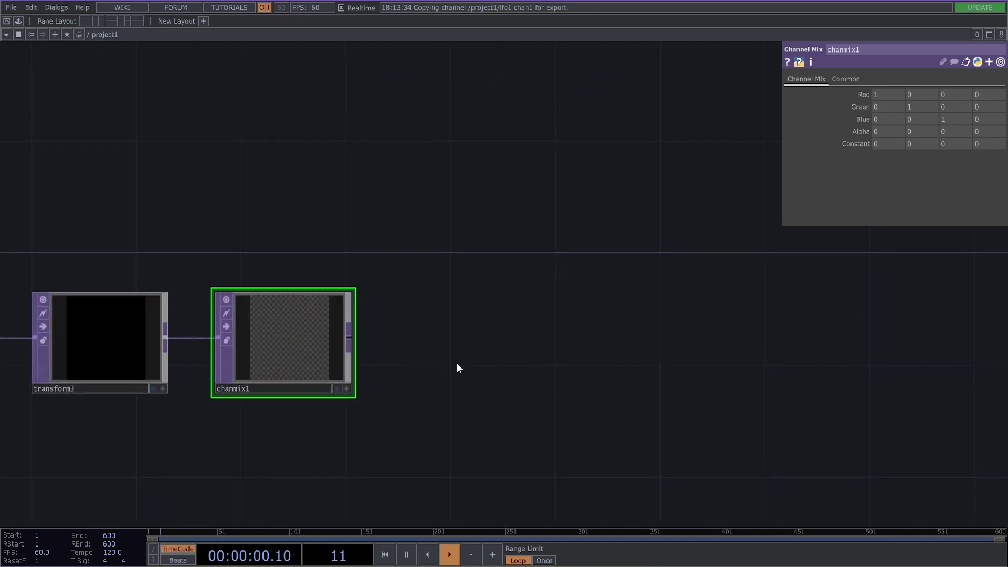
{"action": "scroll", "coordinate": [450, 364], "scroll_direction": "down", "scroll_amount": 2}
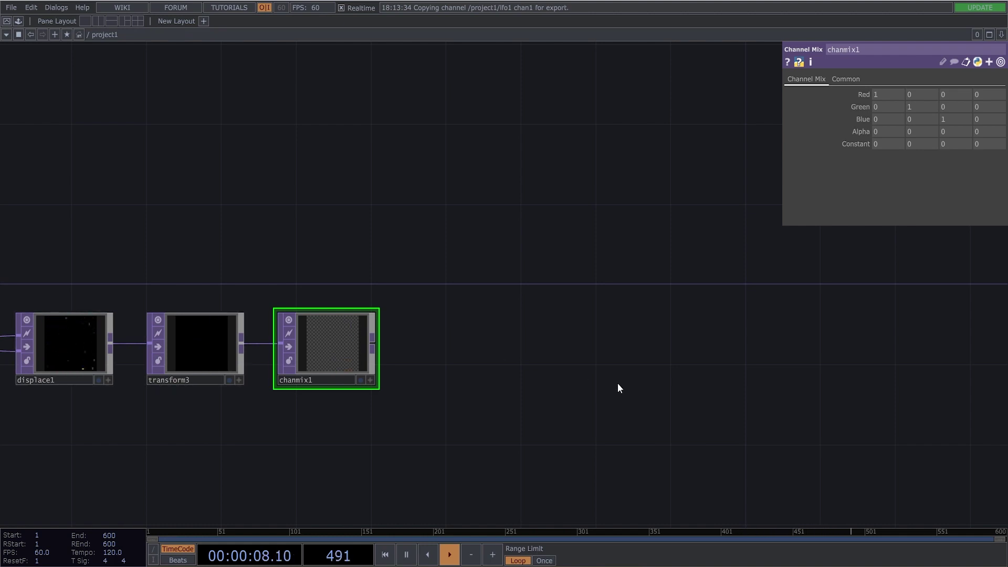
{"action": "right_click", "coordinate": [374, 344]}
{"action": "type", "text": "feed"}
{"action": "left_click", "coordinate": [213, 482]}
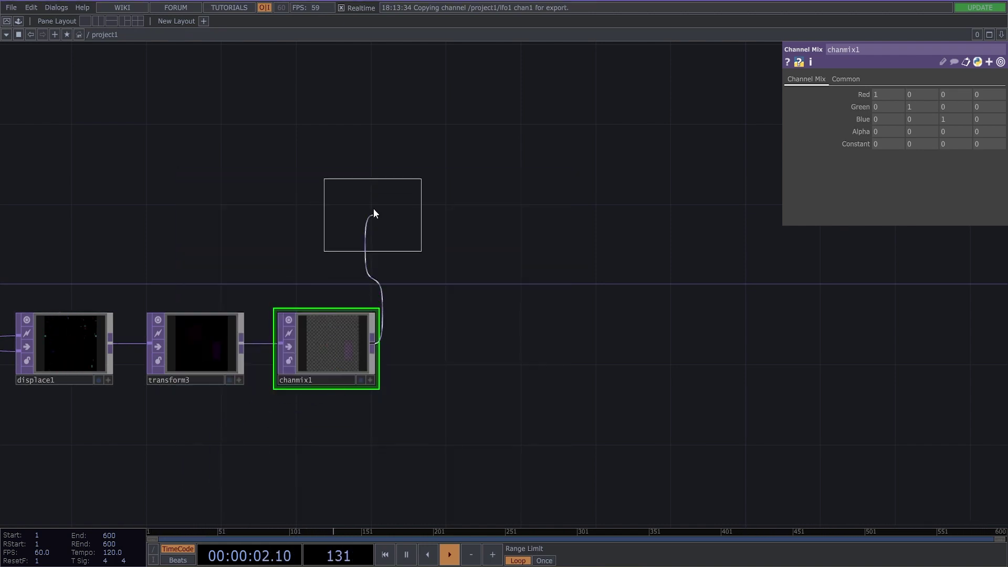
{"action": "left_click", "coordinate": [375, 180]}
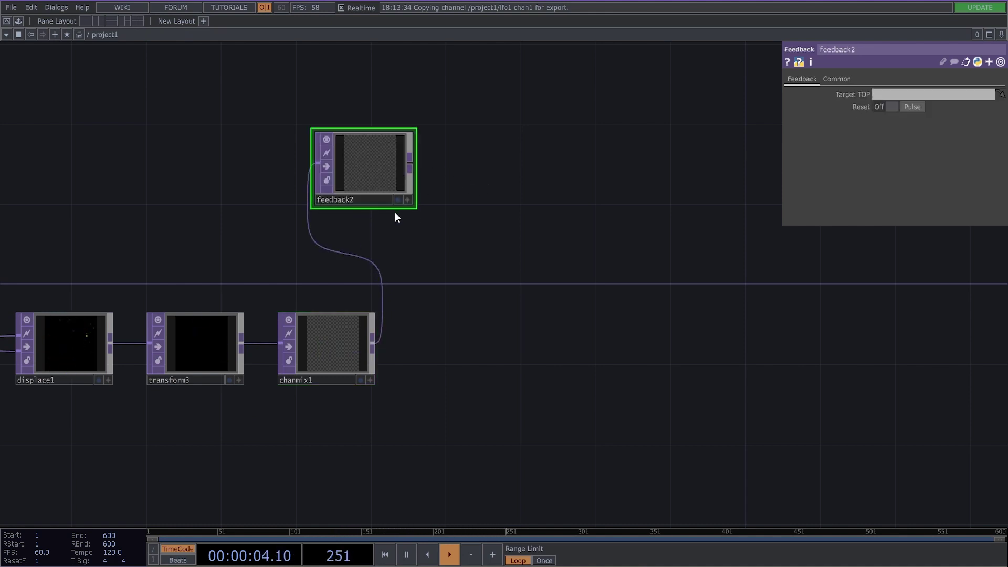
- Append a Transform TOP to the new Feedback TOP and a Switch TOP after it
{"action": "right_click", "coordinate": [411, 165]}
{"action": "left_click", "coordinate": [502, 159]}
{"action": "left_click", "coordinate": [508, 161]}
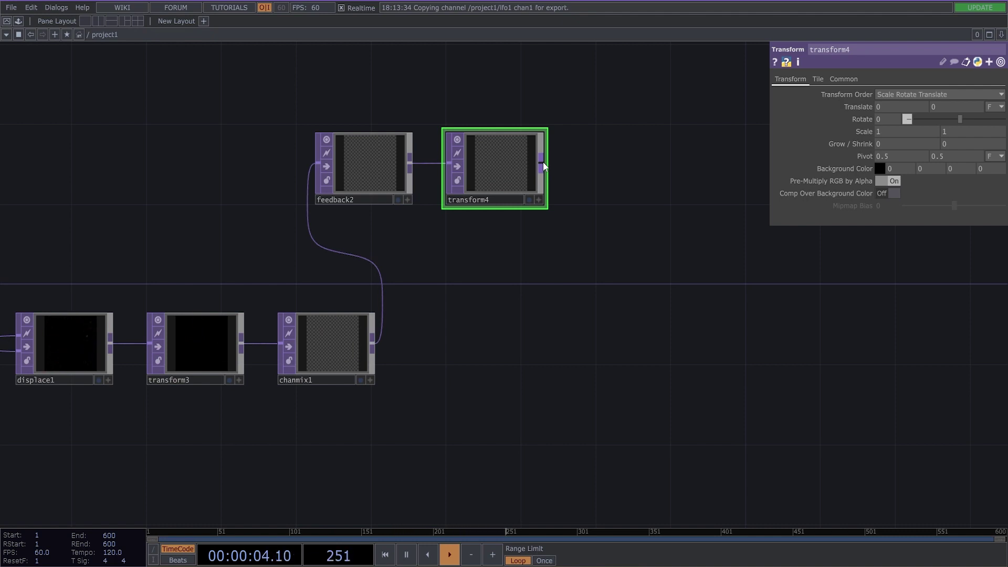
{"action": "right_click", "coordinate": [543, 161]}
{"action": "left_click", "coordinate": [634, 58]}
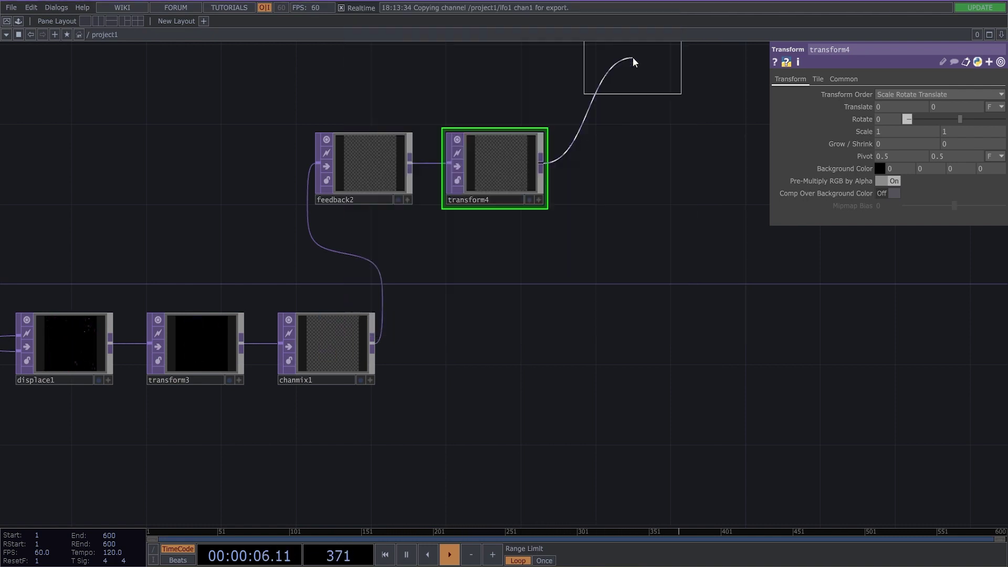
{"action": "left_click", "coordinate": [635, 163]}
- Place three copies of the feedback loop's Transform TOP above it and wire them all into the Switch TOP
{"action": "left_click_drag", "start_coordinate": [711, 180], "coordinate": [556, 293]}
{"action": "left_click", "coordinate": [331, 286]}
{"action": "key", "text": "ctrl+c"}
{"action": "key", "text": "ctrl+v"}
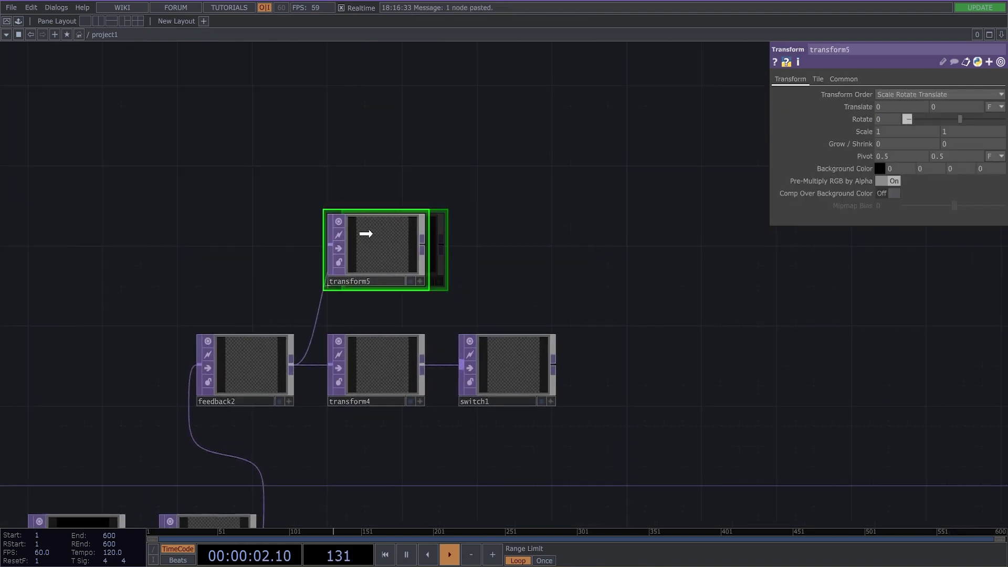
{"action": "key", "text": "ctrl+v"}
{"action": "left_click", "coordinate": [383, 151]}
{"action": "key", "text": "ctrl+v"}
{"action": "left_click", "coordinate": [376, 150]}
{"action": "scroll", "coordinate": [446, 254], "scroll_direction": "down", "scroll_amount": 3}
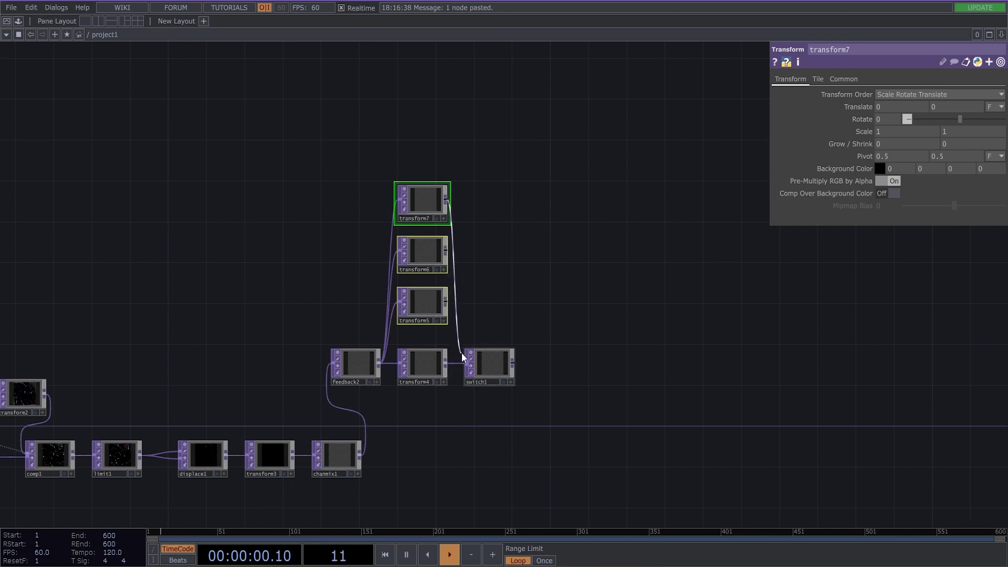
{"action": "left_click_drag", "start_coordinate": [448, 204], "coordinate": [472, 361]}
- Append an HSV Adjust TOP to the Switch TOP
{"action": "scroll", "coordinate": [506, 396], "scroll_direction": "up", "scroll_amount": 3}
{"action": "scroll", "coordinate": [491, 325], "scroll_direction": "up", "scroll_amount": 2}
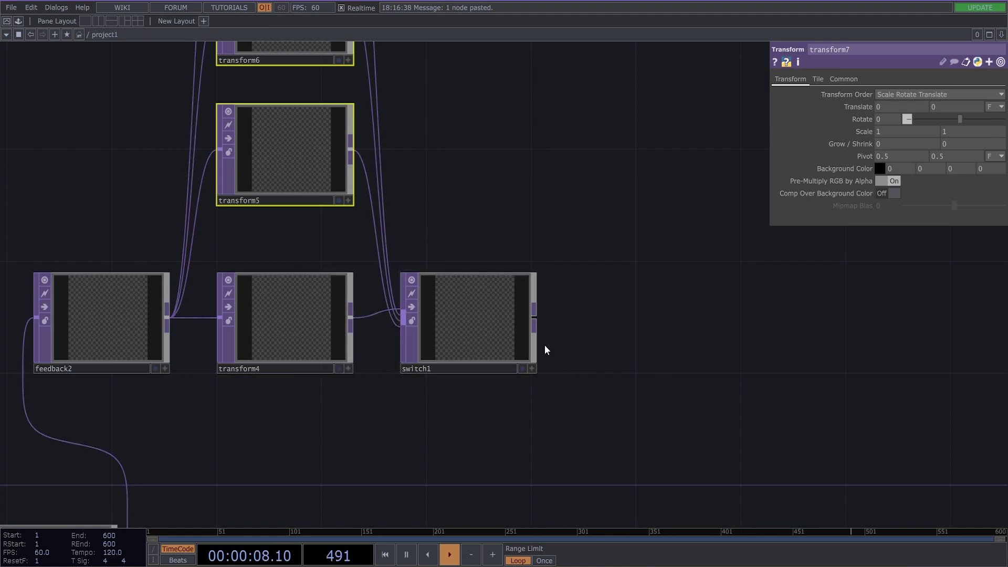
{"action": "right_click", "coordinate": [534, 317]}
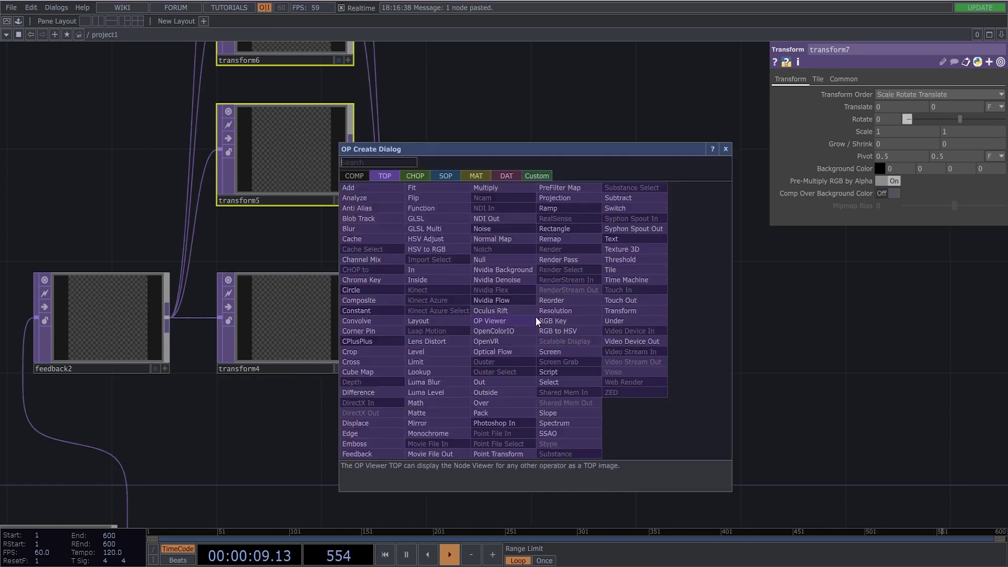
{"action": "left_click", "coordinate": [443, 245]}
{"action": "left_click", "coordinate": [644, 321]}
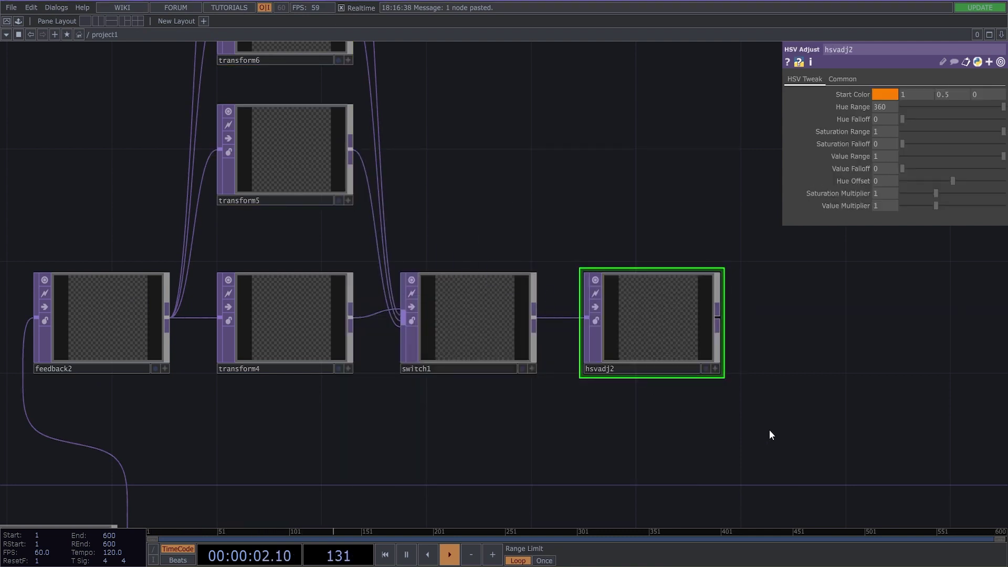
- Append a Composite TOP to the second HSV Adjust TOP and place it below the chain, in line with the Channel Mix TOP
{"action": "left_click_drag", "start_coordinate": [770, 429], "coordinate": [642, 286]}
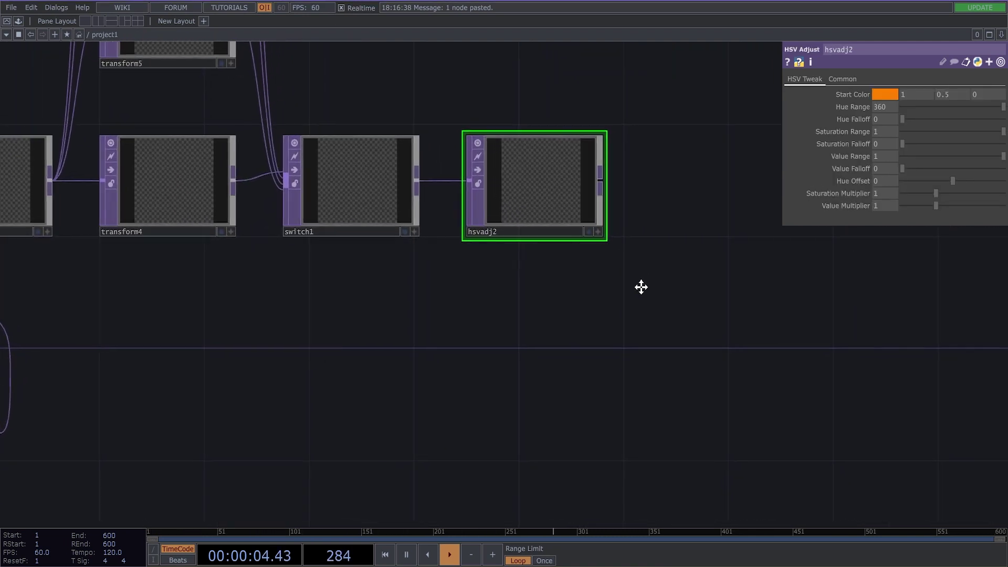
{"action": "right_click", "coordinate": [601, 185]}
{"action": "type", "text": "c"}
{"action": "left_click", "coordinate": [423, 164]}
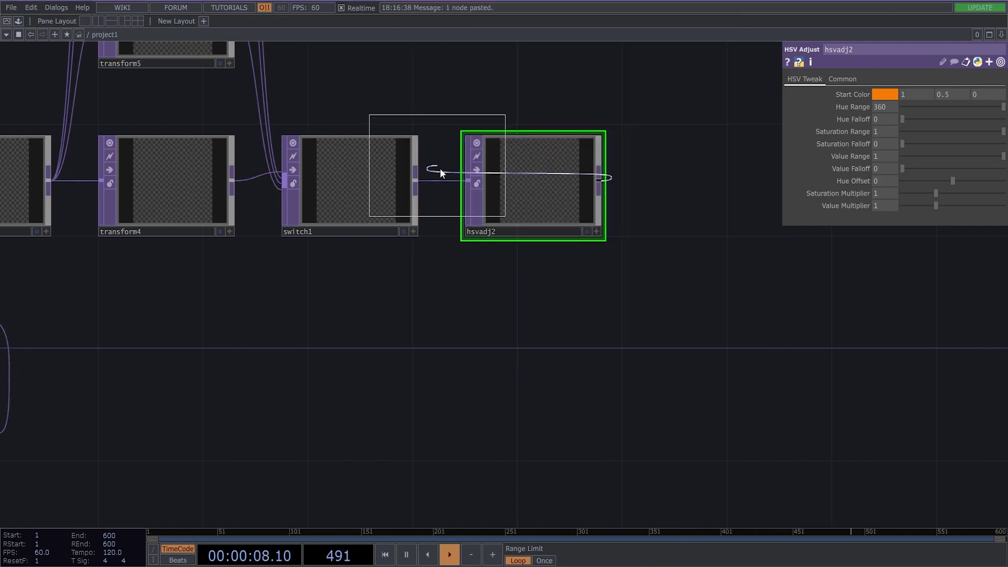
{"action": "left_click", "coordinate": [562, 464]}
{"action": "key", "text": "h"}
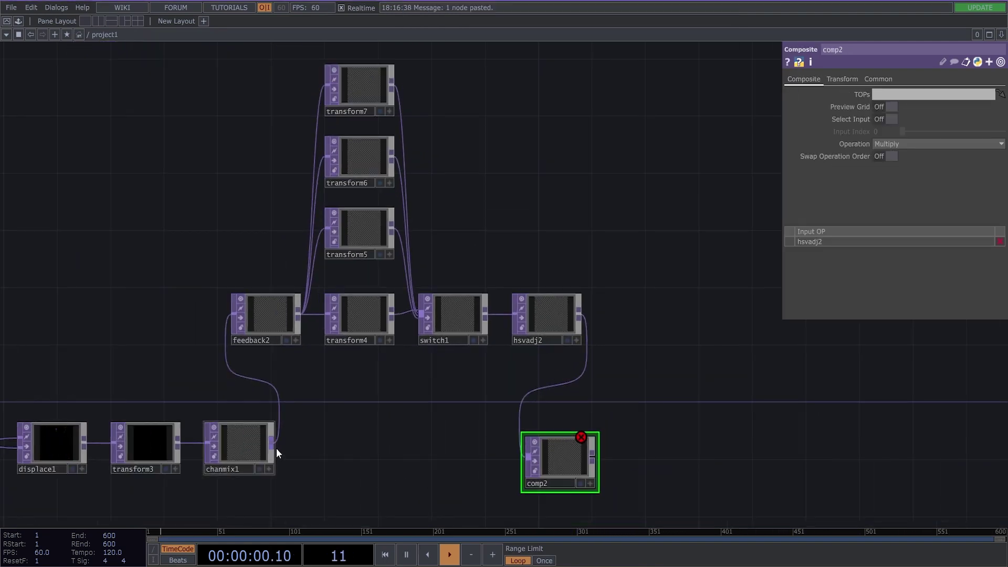
- Wire the Channel Mix TOP into the new Composite TOP and make that Composite the target of the second Feedback TOP
{"action": "left_click_drag", "start_coordinate": [273, 447], "coordinate": [165, 276]}
{"action": "scroll", "coordinate": [575, 474], "scroll_direction": "up", "scroll_amount": 2}
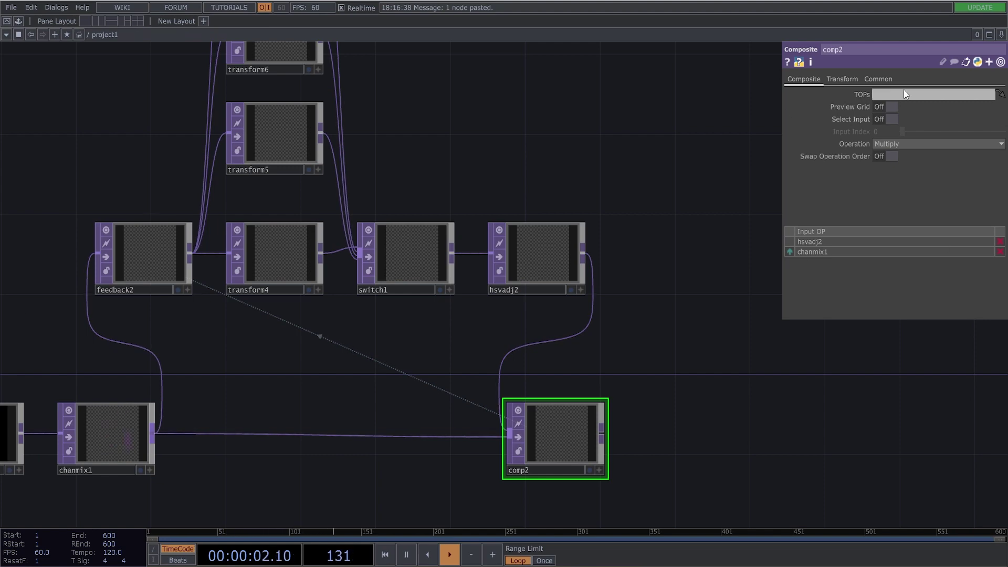
- Set the new Composite TOP's operation to Add and display its output as the network background
{"action": "left_click", "coordinate": [891, 145]}
{"action": "left_click", "coordinate": [908, 156]}
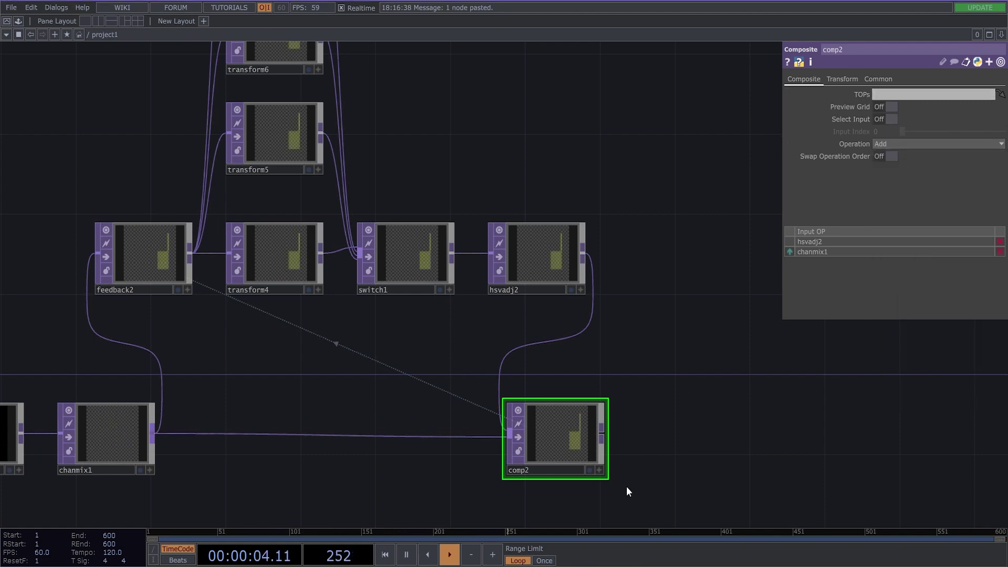
{"action": "left_click", "coordinate": [590, 470]}
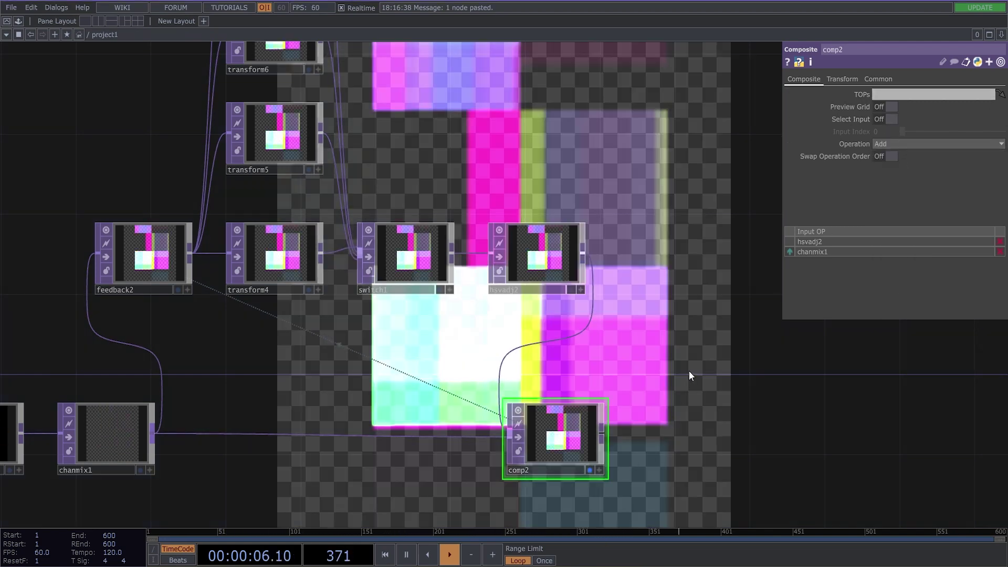
{"action": "scroll", "coordinate": [534, 372], "scroll_direction": "down", "scroll_amount": 5}
{"action": "scroll", "coordinate": [399, 310], "scroll_direction": "up", "scroll_amount": 4}
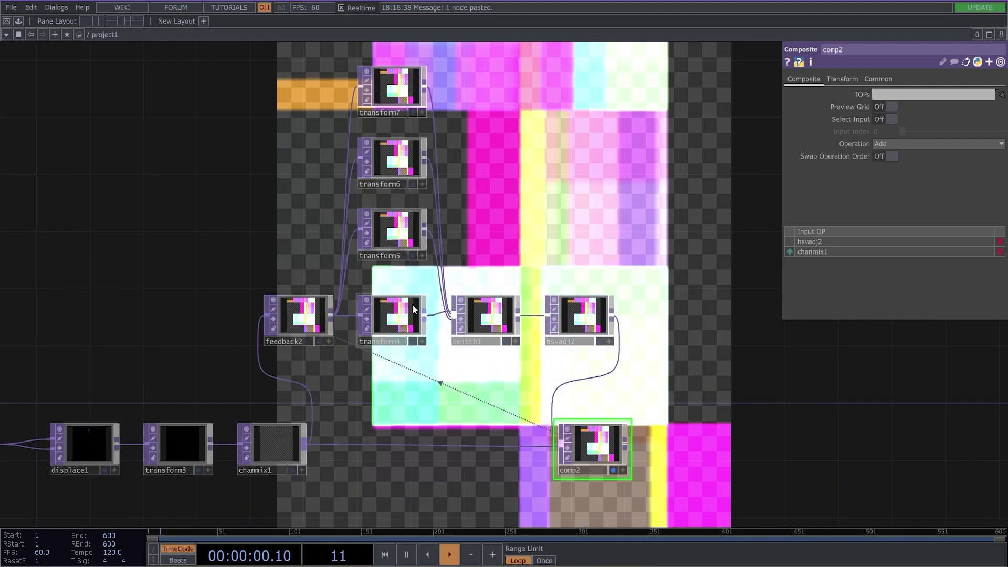
{"action": "scroll", "coordinate": [397, 310], "scroll_direction": "up", "scroll_amount": 2}
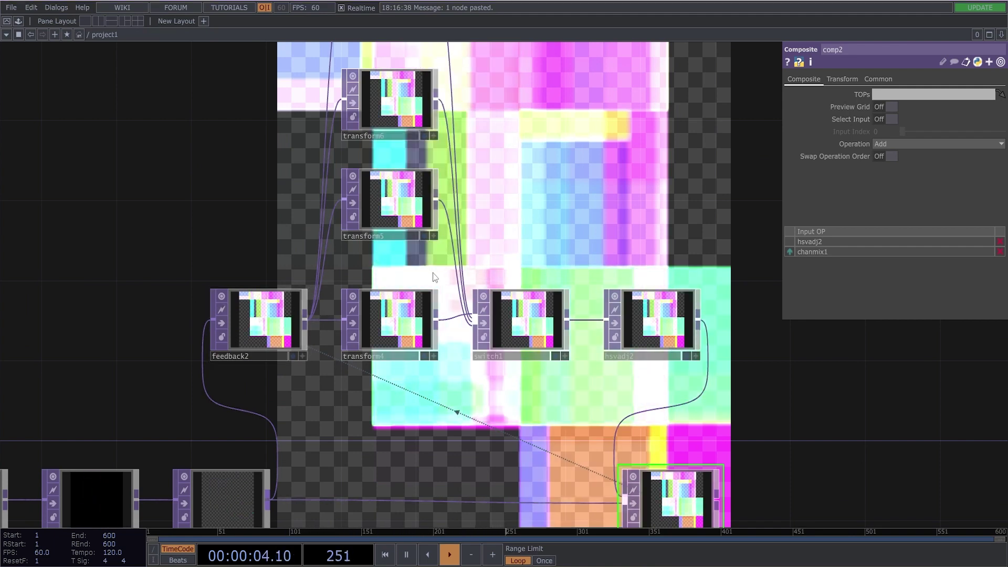
- Set the scale of transform4 to 1.001 horizontally and 0.958 vertically
{"action": "left_click", "coordinate": [390, 323]}
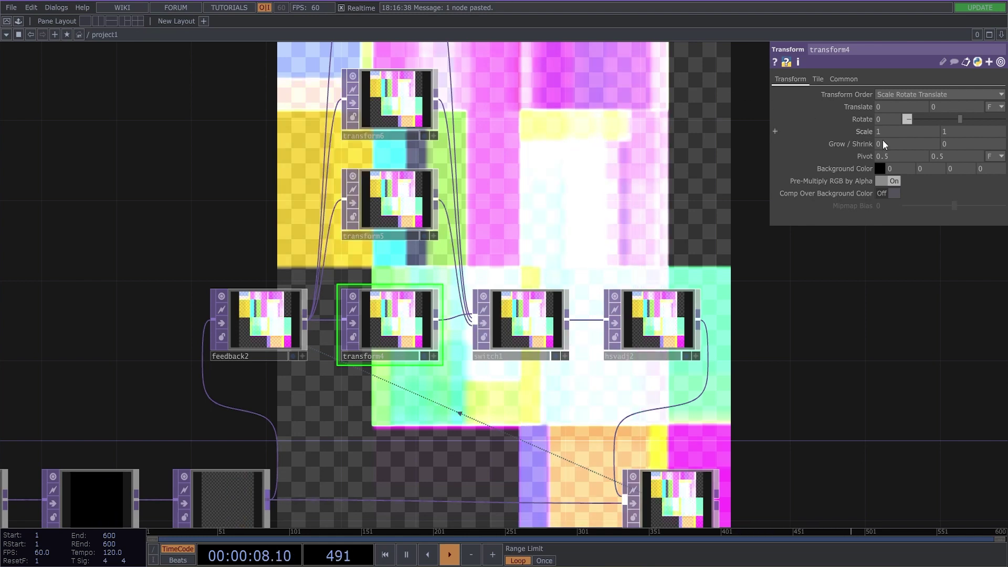
{"action": "scroll", "coordinate": [882, 135], "scroll_direction": "up", "scroll_amount": 3}
{"action": "middle_click_drag", "start_coordinate": [880, 132], "coordinate": [885, 152]}
{"action": "middle_click_drag", "start_coordinate": [885, 109], "coordinate": [880, 132]}
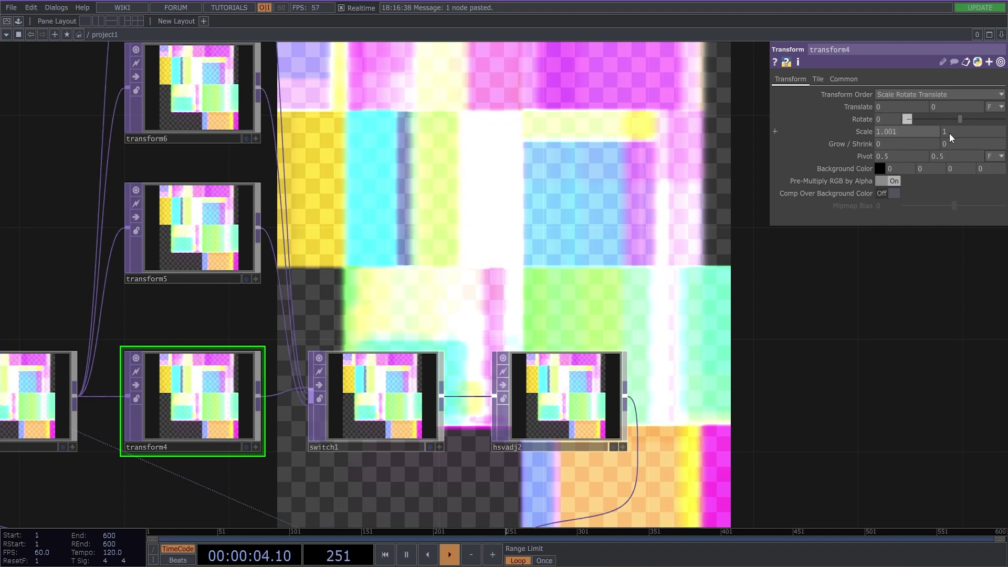
{"action": "mouse_move", "coordinate": [956, 130]}
{"action": "middle_mouse_down"}
{"action": "mouse_move", "coordinate": [956, 158]}
{"action": "mouse_move", "coordinate": [936, 157]}
{"action": "mouse_move", "coordinate": [955, 113]}
{"action": "mouse_move", "coordinate": [950, 125]}
{"action": "middle_mouse_up"}
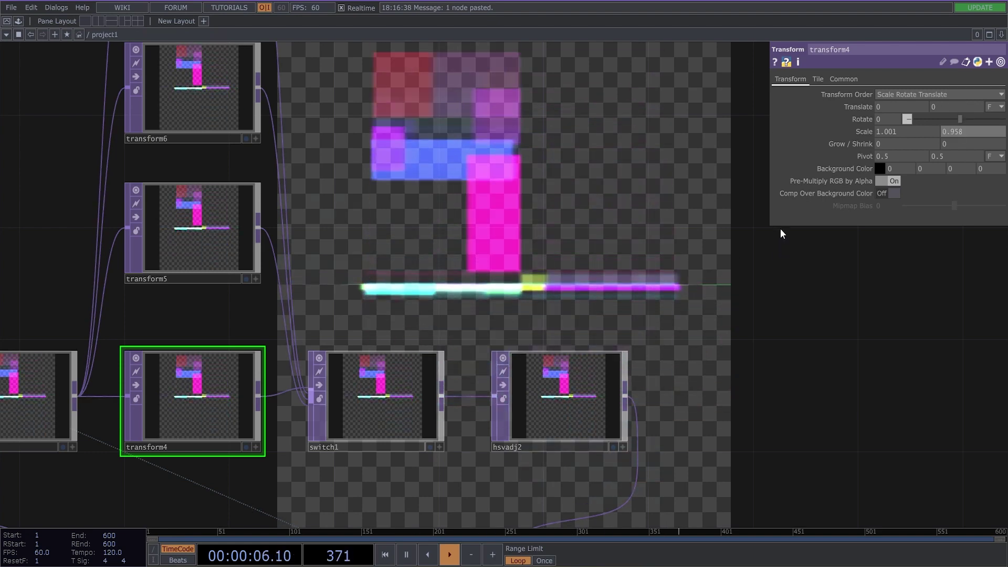
- Append an RGB Key TOP to the second Composite TOP and display it as the network background
{"action": "scroll", "coordinate": [525, 321], "scroll_direction": "down", "scroll_amount": 3}
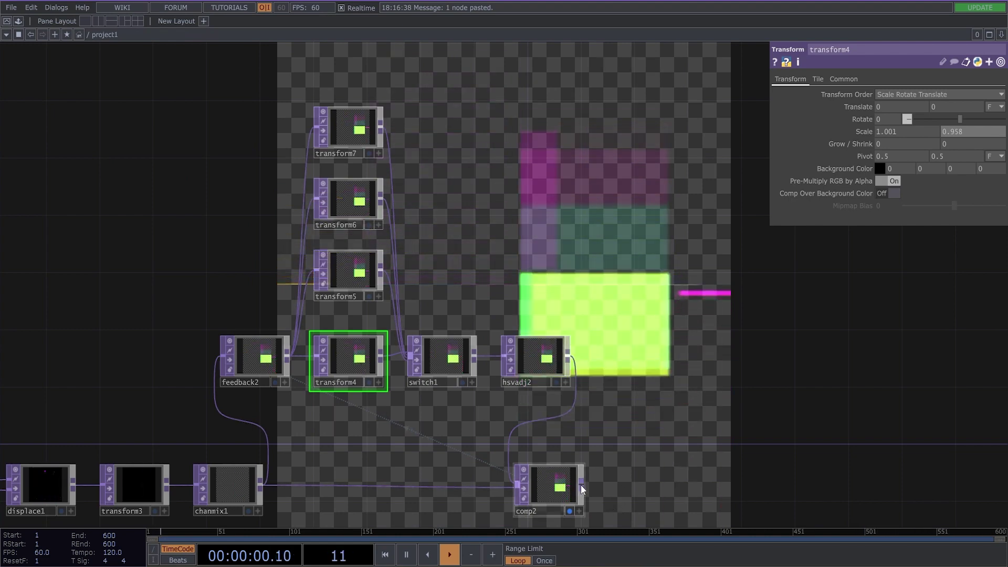
{"action": "left_click", "coordinate": [566, 489]}
{"action": "scroll", "coordinate": [499, 389], "scroll_direction": "up", "scroll_amount": 5}
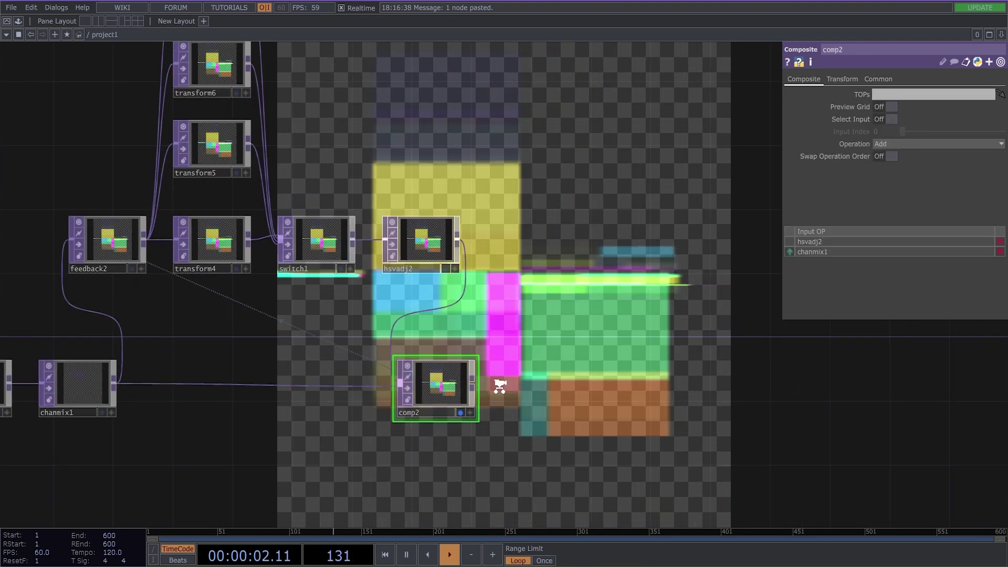
{"action": "right_click", "coordinate": [451, 389]}
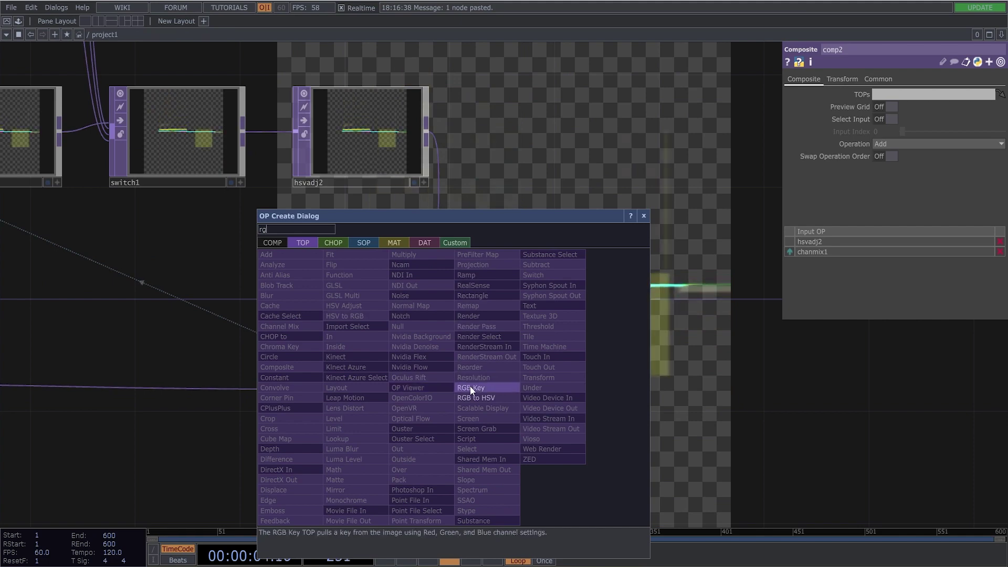
{"action": "left_click", "coordinate": [470, 386]}
{"action": "left_click", "coordinate": [580, 394]}
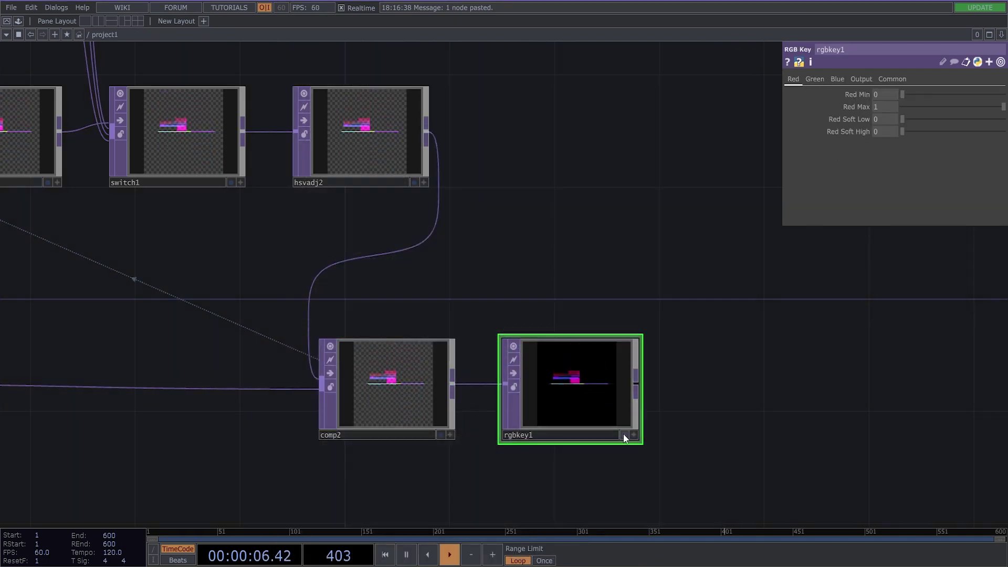
{"action": "left_click", "coordinate": [624, 435]}
{"action": "scroll", "coordinate": [548, 309], "scroll_direction": "down", "scroll_amount": 5}
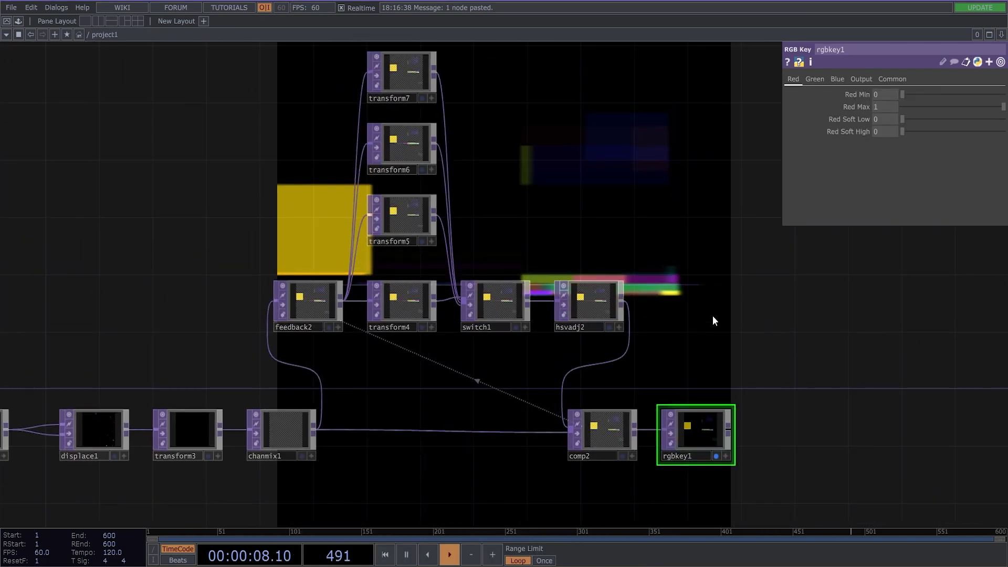
- Set the vertical Translate of transform4 to -0.001
{"action": "left_click_drag", "start_coordinate": [713, 315], "coordinate": [527, 284]}
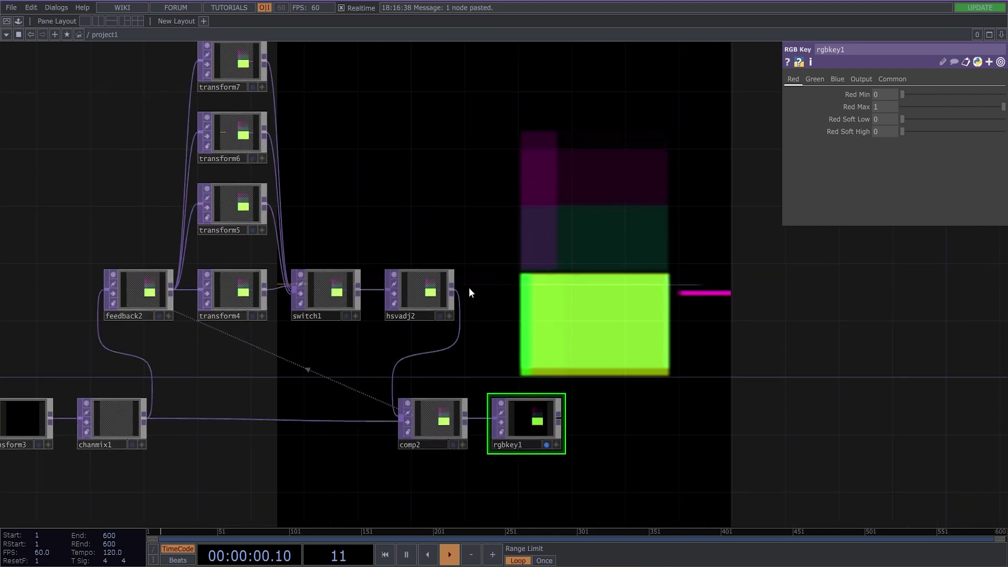
{"action": "scroll", "coordinate": [428, 269], "scroll_direction": "up", "scroll_amount": 3}
{"action": "left_click_drag", "start_coordinate": [360, 188], "coordinate": [591, 300]}
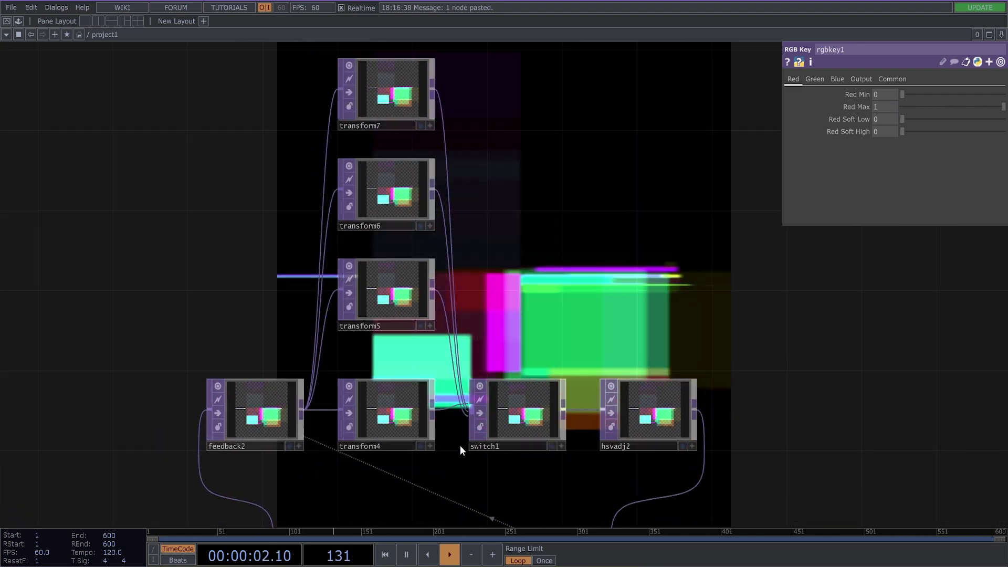
{"action": "left_click", "coordinate": [415, 426]}
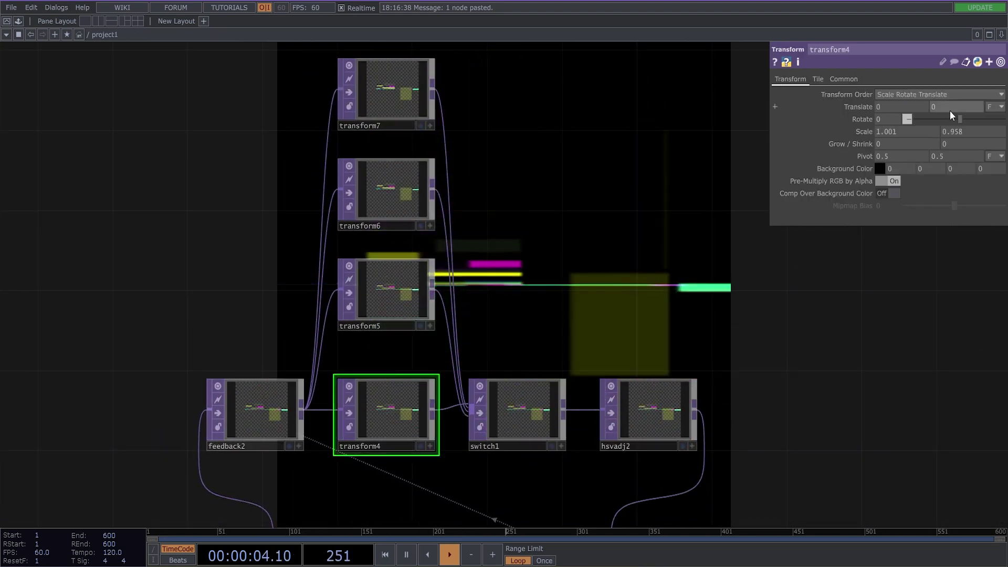
{"action": "left_click_drag", "start_coordinate": [637, 239], "coordinate": [568, 266]}
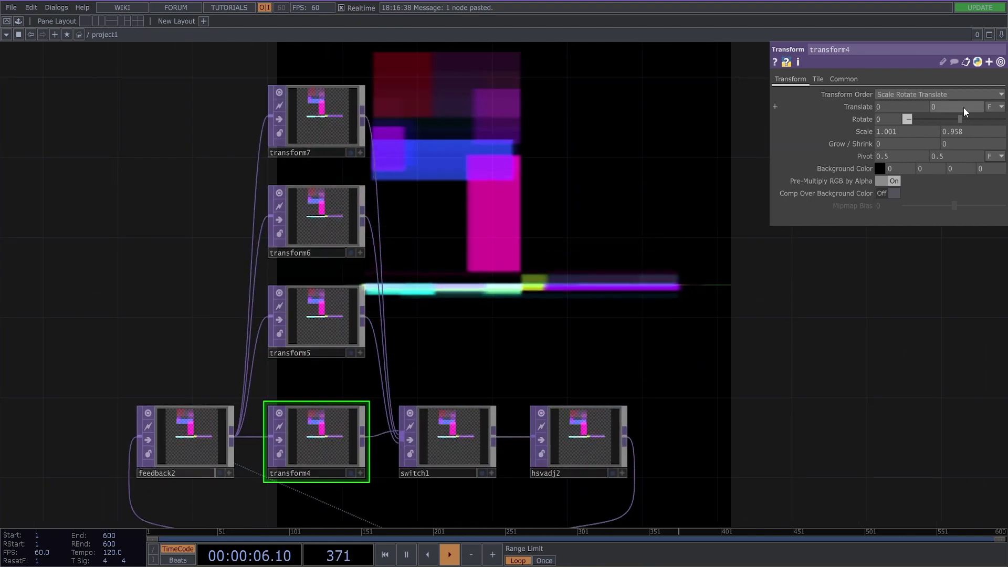
{"action": "middle_click_drag", "start_coordinate": [963, 107], "coordinate": [960, 131]}
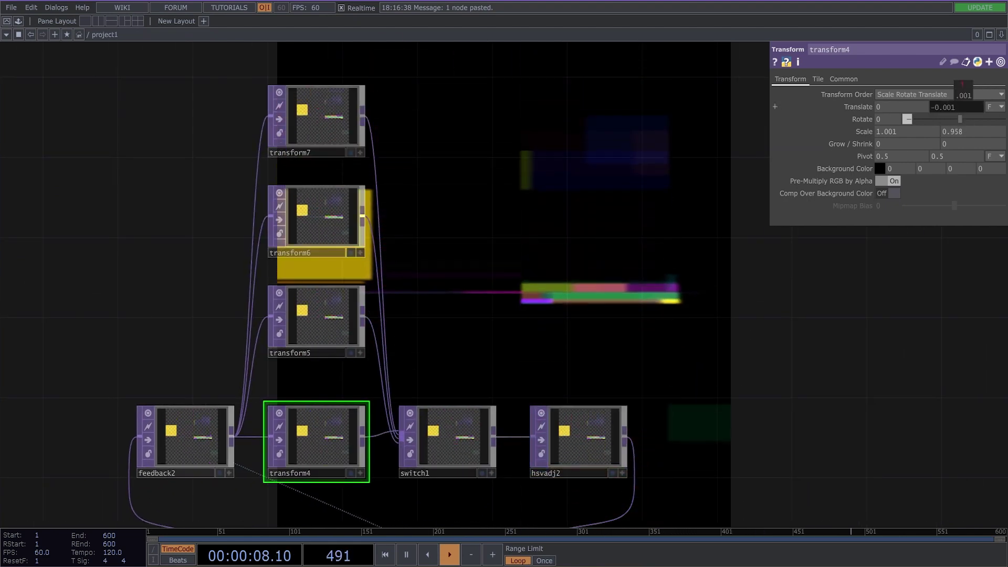
{"action": "left_click_drag", "start_coordinate": [474, 235], "coordinate": [447, 246]}
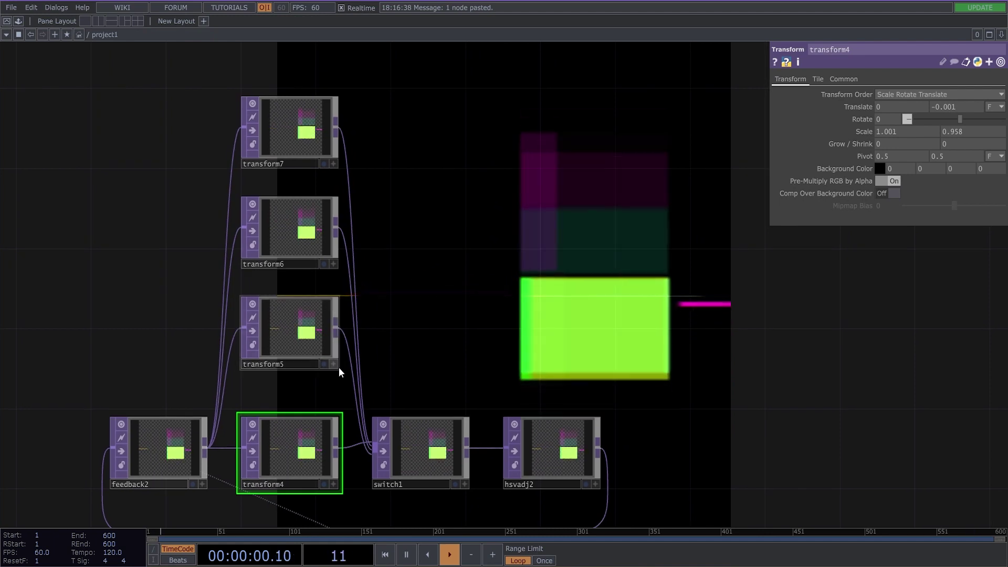
- Move the transform5 node slightly down, closer to transform4
{"action": "left_click", "coordinate": [289, 331]}
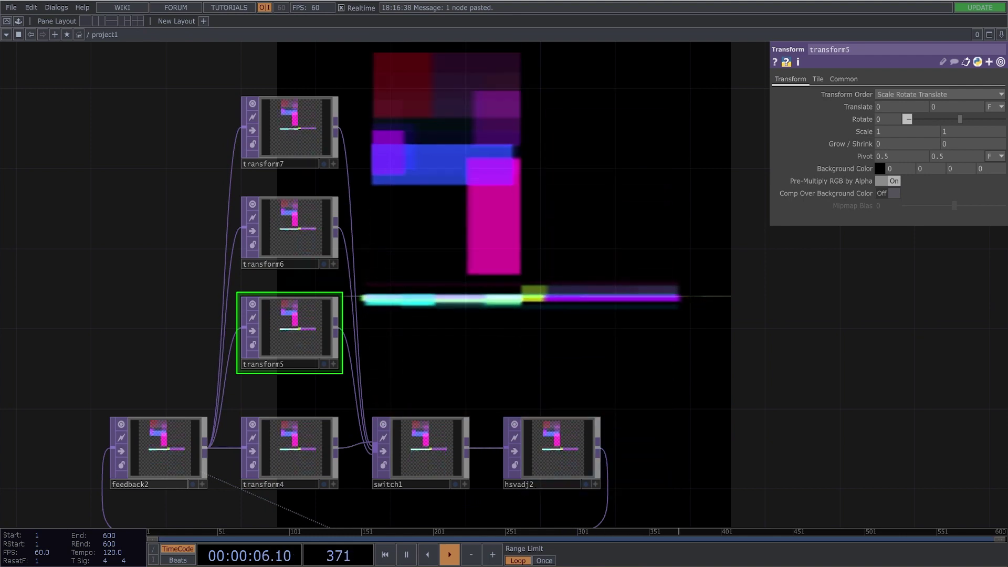
{"action": "left_click_drag", "start_coordinate": [304, 352], "coordinate": [304, 371]}
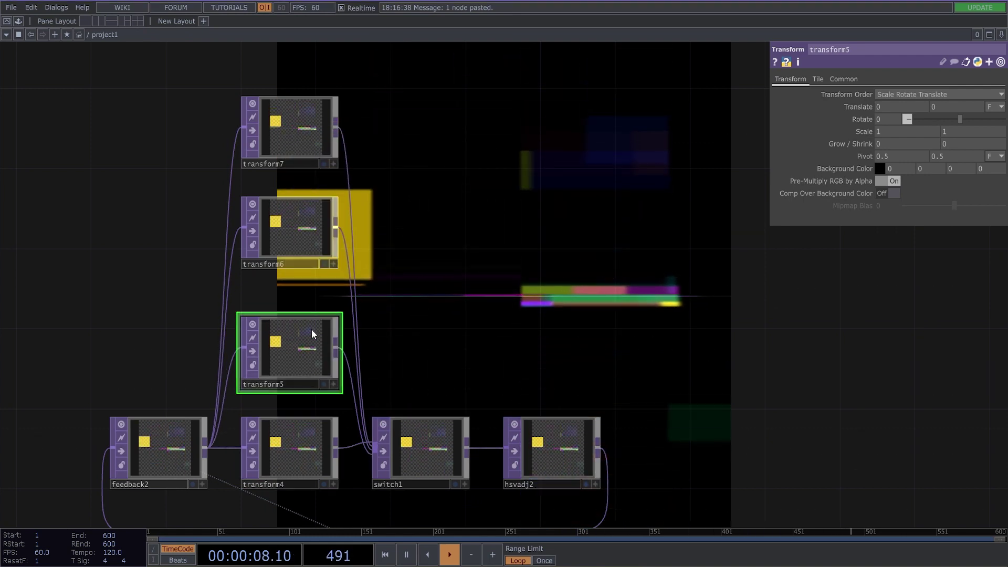
- Try the Switch TOP at an index of 1.14 to preview another transform, and return the index to 0
{"action": "left_click", "coordinate": [429, 469]}
{"action": "left_click_drag", "start_coordinate": [902, 94], "coordinate": [915, 98]}
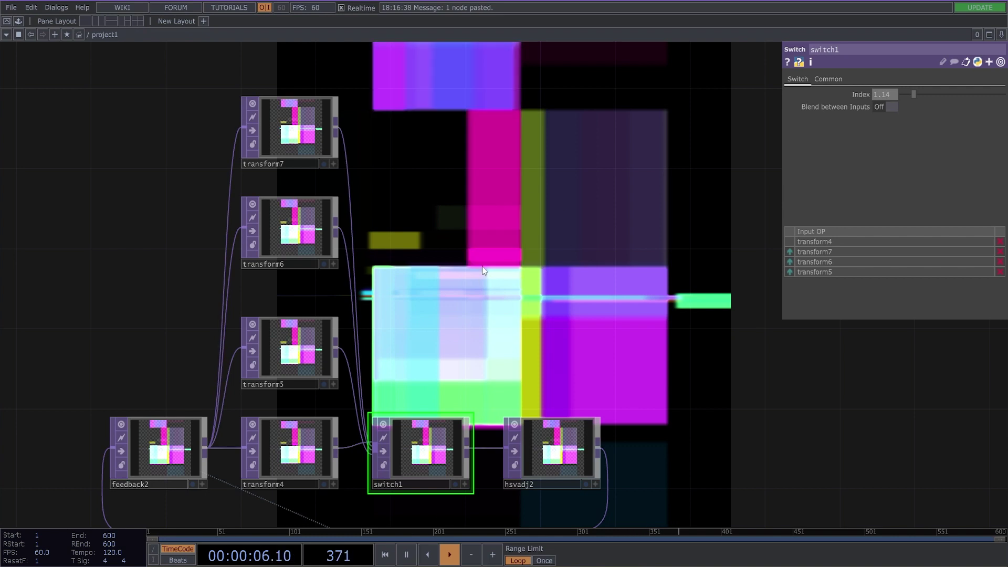
{"action": "left_click_drag", "start_coordinate": [914, 96], "coordinate": [861, 115]}
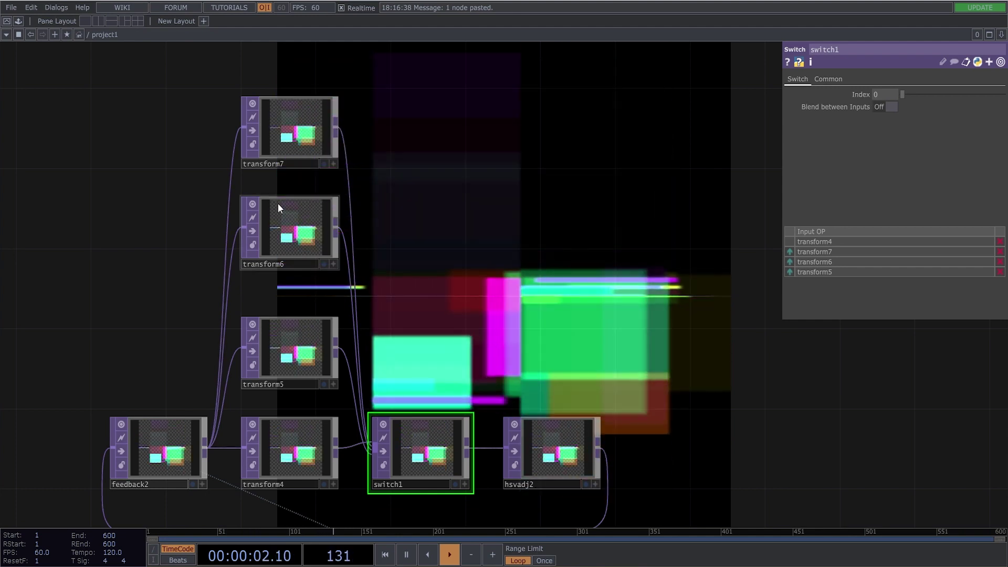
- Set the vertical Translate of transform6 to 0.002 and that of transform7 to -0.001
{"action": "left_click", "coordinate": [289, 226]}
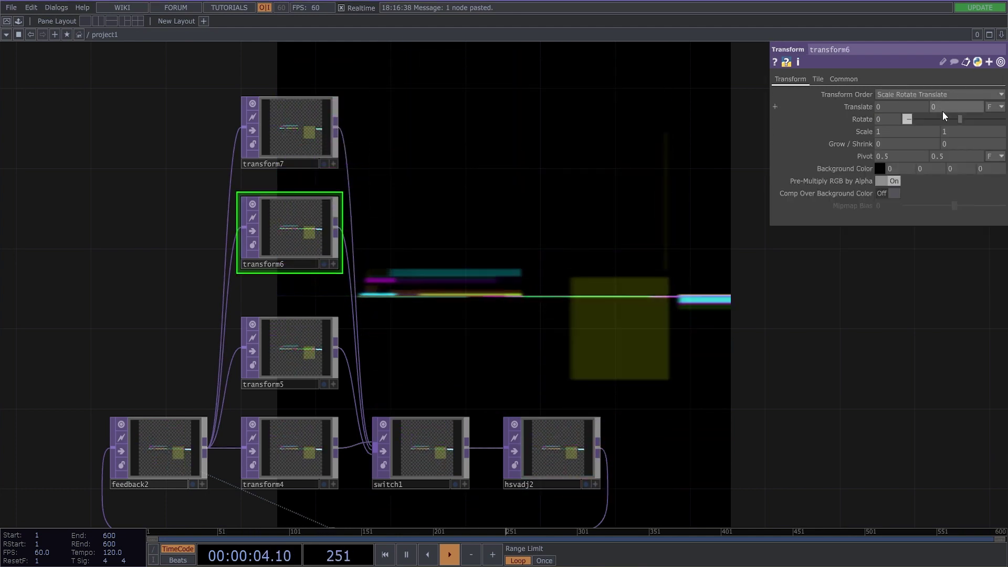
{"action": "mouse_move", "coordinate": [943, 107]}
{"action": "middle_mouse_down"}
{"action": "mouse_move", "coordinate": [949, 135]}
{"action": "mouse_move", "coordinate": [945, 85]}
{"action": "mouse_move", "coordinate": [945, 110]}
{"action": "middle_mouse_up"}
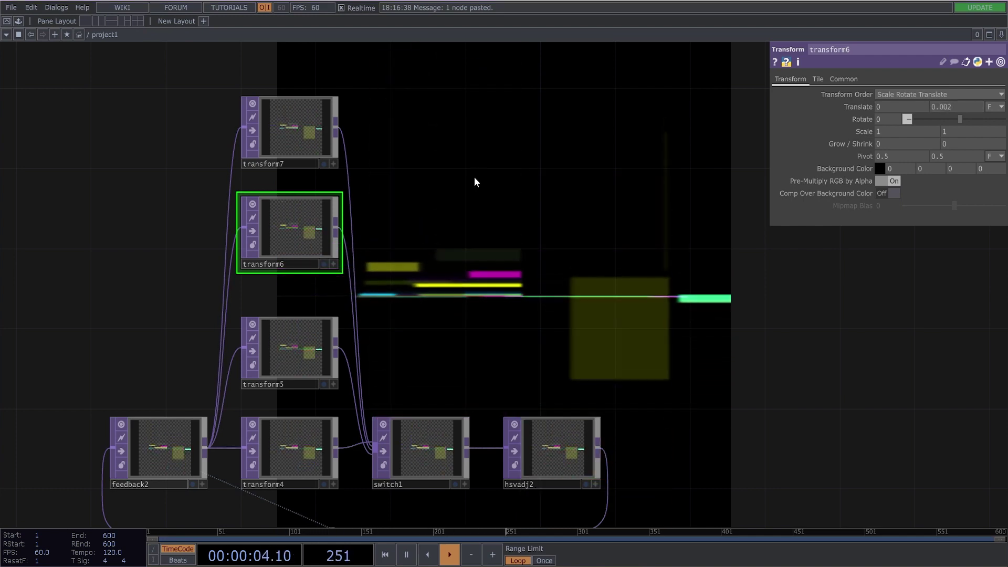
{"action": "left_click", "coordinate": [294, 126]}
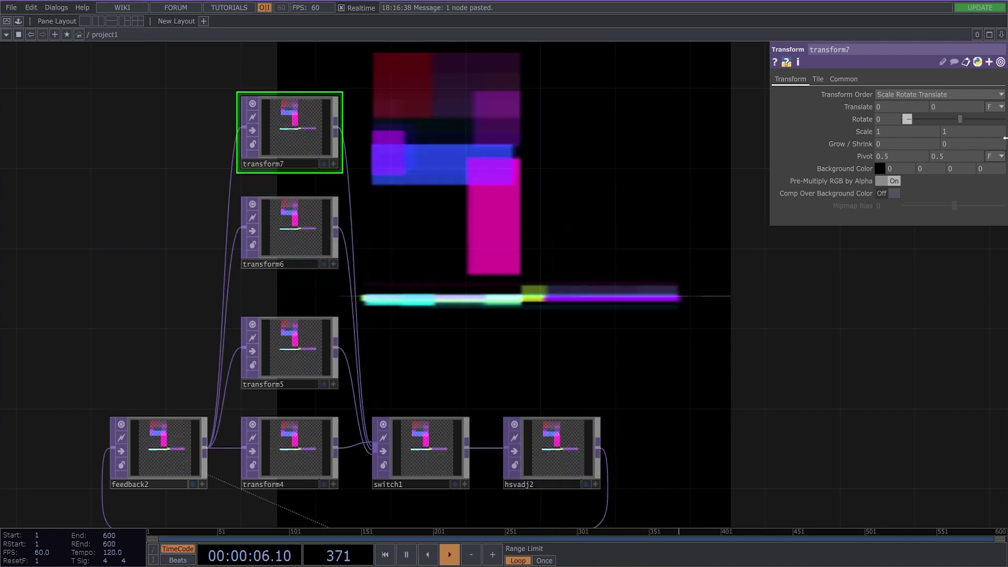
{"action": "middle_click_drag", "start_coordinate": [948, 108], "coordinate": [940, 132]}
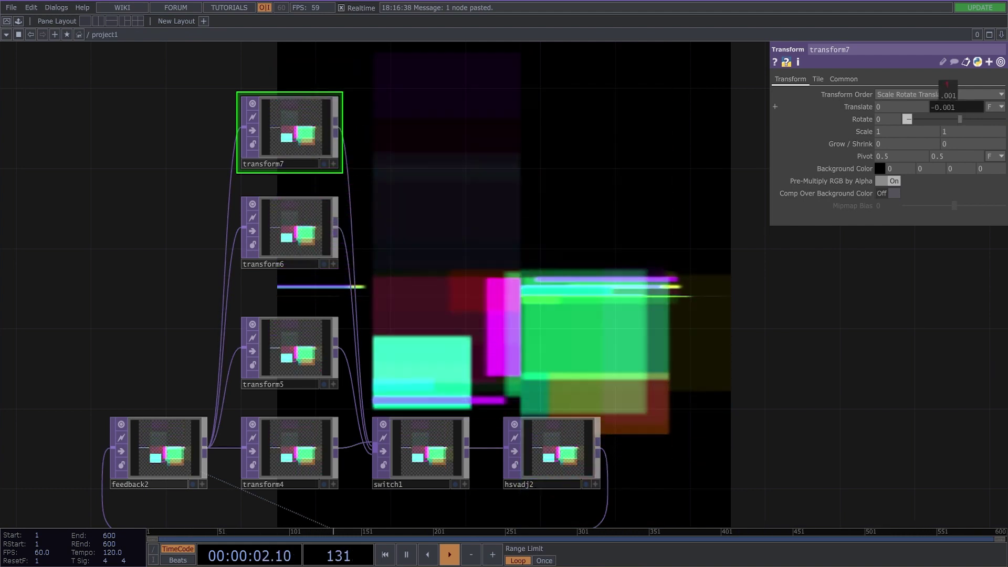
- Test the adjusted transforms by varying the Switch TOP's index, and return it to 0
{"action": "left_click", "coordinate": [443, 465]}
{"action": "left_click_drag", "start_coordinate": [904, 95], "coordinate": [855, 187]}
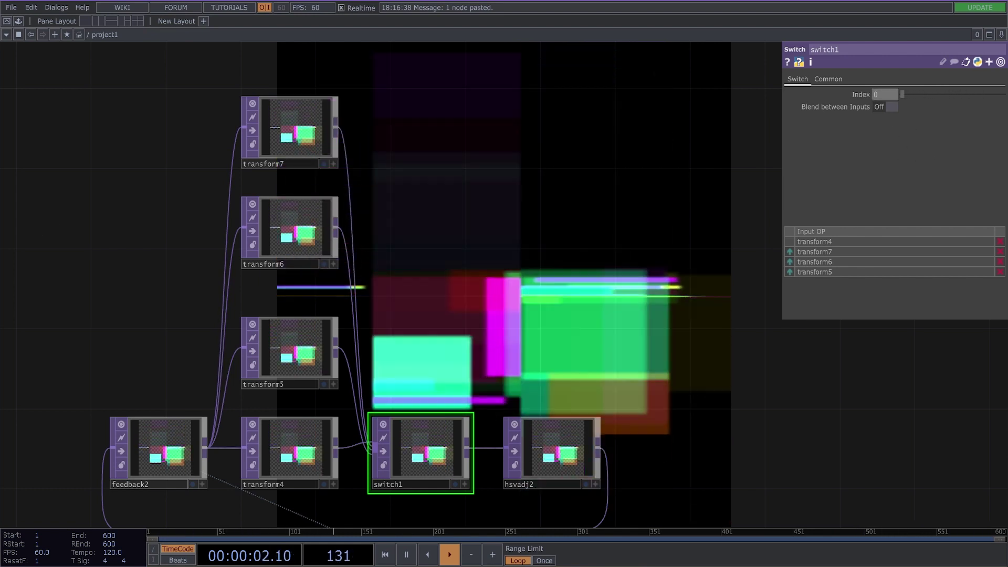
- Add a Noise CHOP in the empty area beside the stack of switched Transform TOPs
{"action": "scroll", "coordinate": [324, 323], "scroll_direction": "down", "scroll_amount": 3}
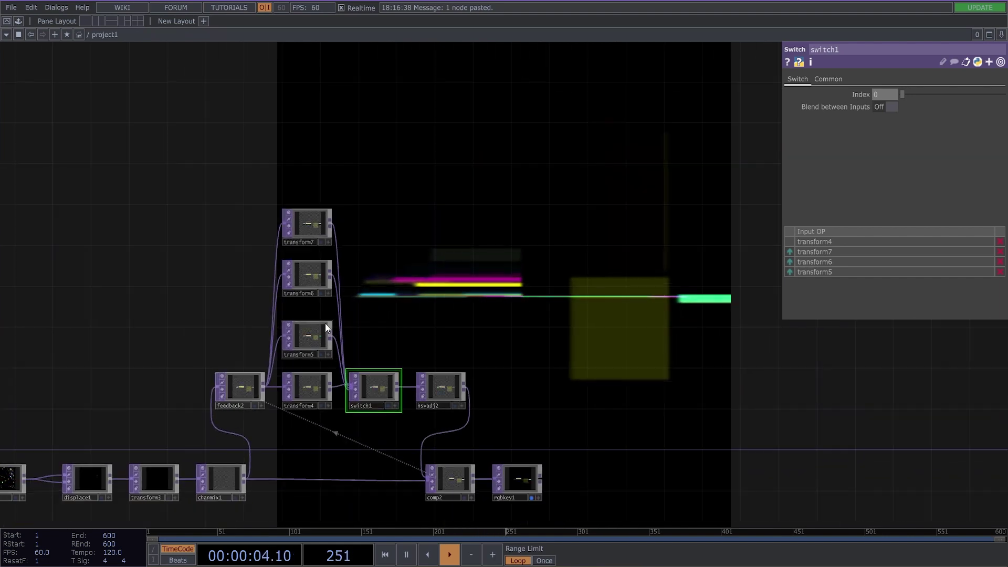
{"action": "left_click_drag", "start_coordinate": [299, 361], "coordinate": [436, 379]}
{"action": "key", "text": "Tab"}
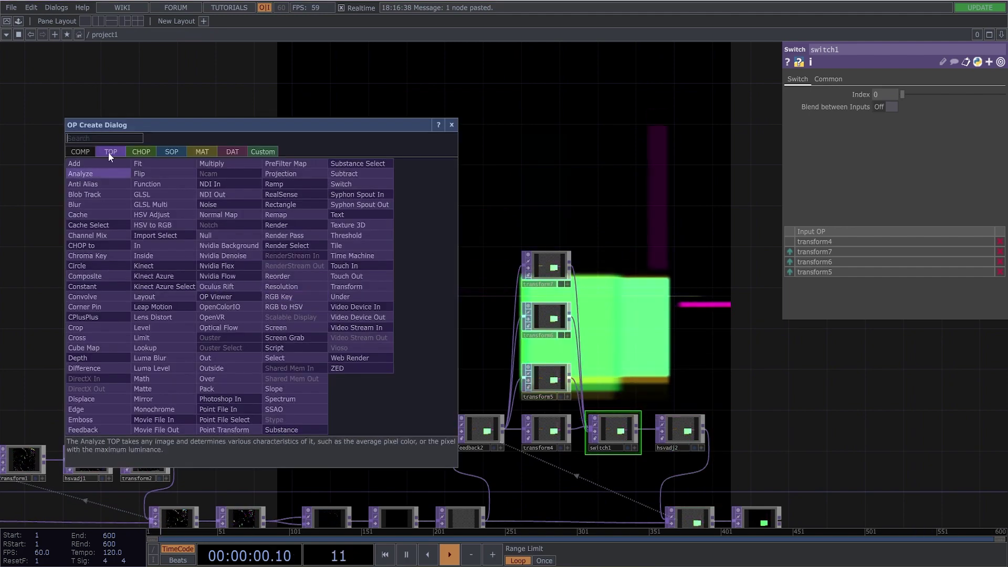
{"action": "left_click", "coordinate": [139, 151]}
{"action": "type", "text": "n"}
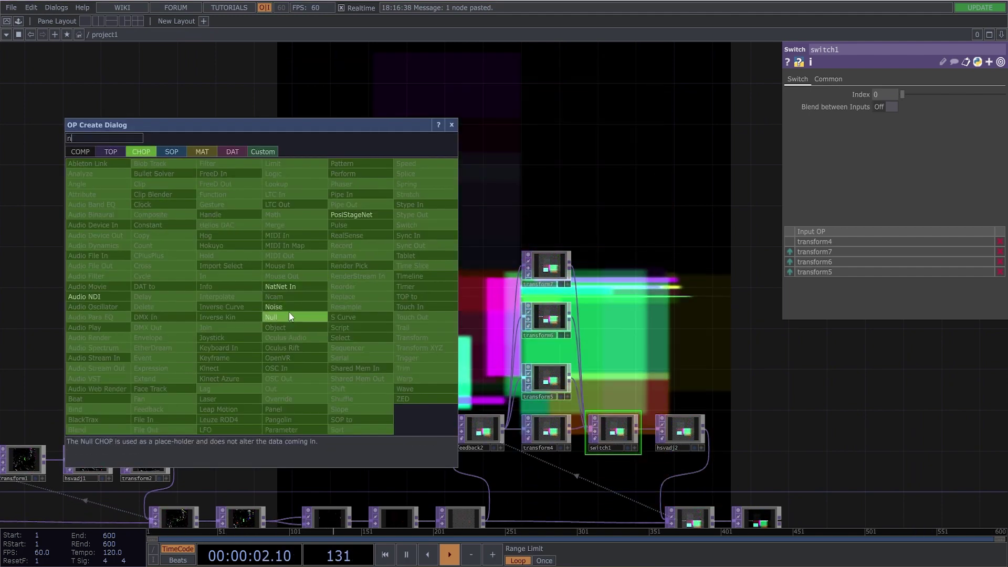
{"action": "left_click", "coordinate": [288, 308]}
{"action": "left_click", "coordinate": [298, 314]}
{"action": "scroll", "coordinate": [306, 313], "scroll_direction": "up", "scroll_amount": 2}
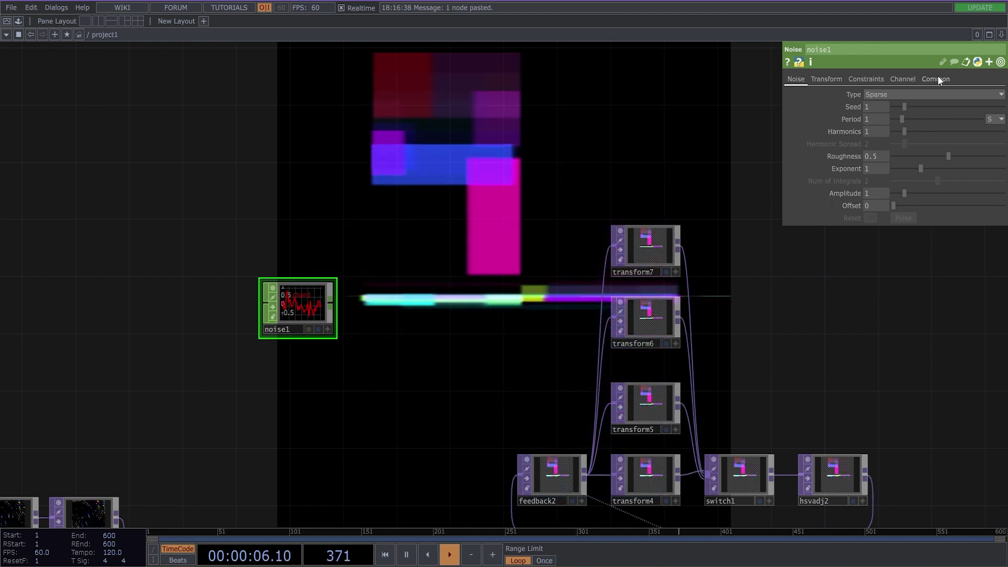
- Turn on Time Slice for the Noise CHOP and switch its Reset on so the output holds a single value
{"action": "left_click", "coordinate": [938, 78]}
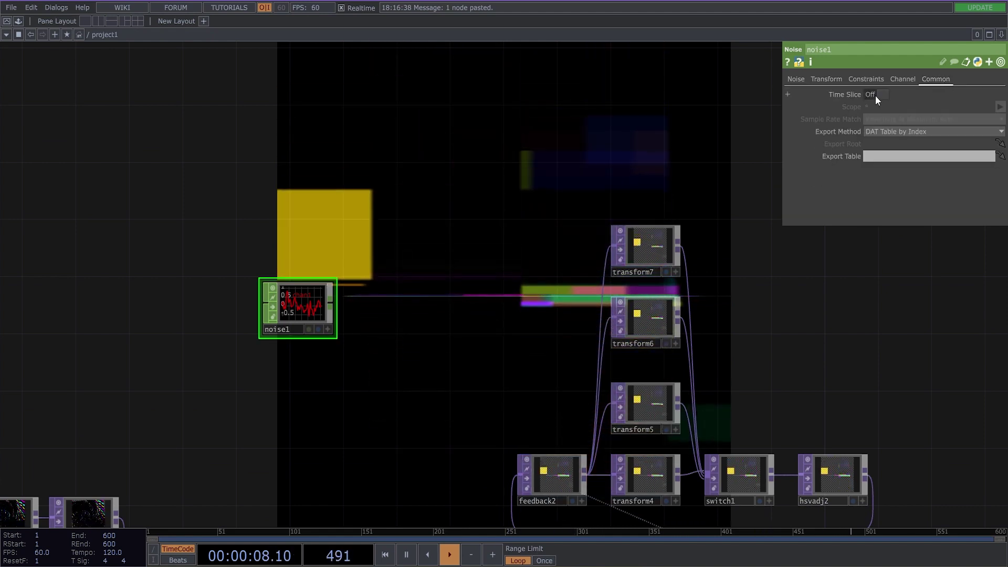
{"action": "left_click", "coordinate": [874, 96]}
{"action": "scroll", "coordinate": [263, 360], "scroll_direction": "up", "scroll_amount": 3}
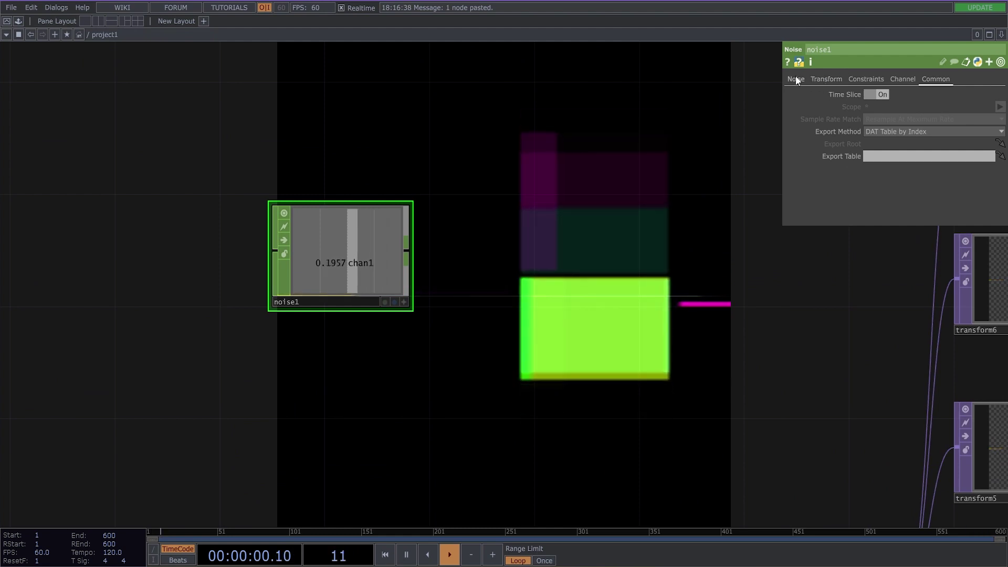
{"action": "left_click", "coordinate": [796, 80]}
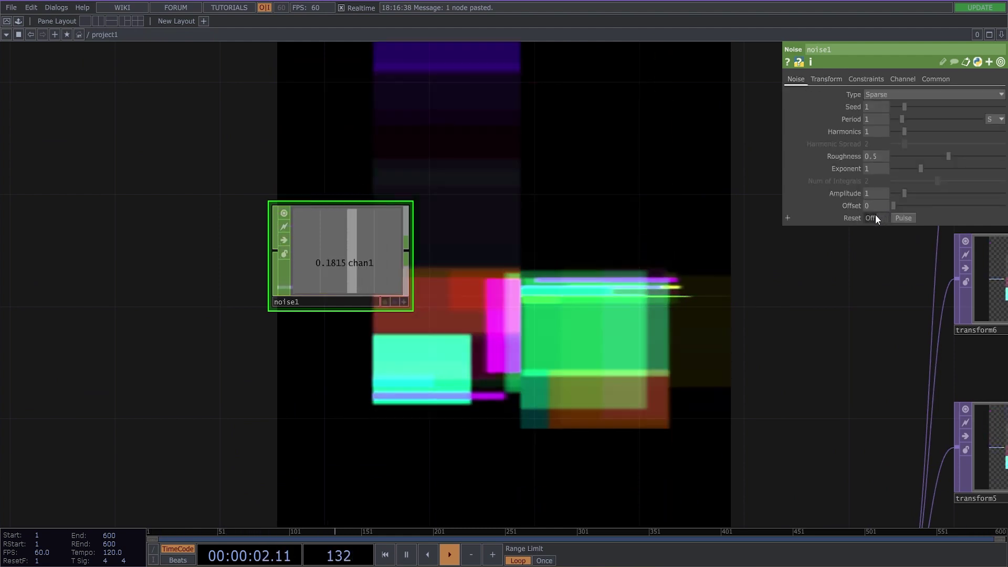
{"action": "left_click", "coordinate": [875, 216]}
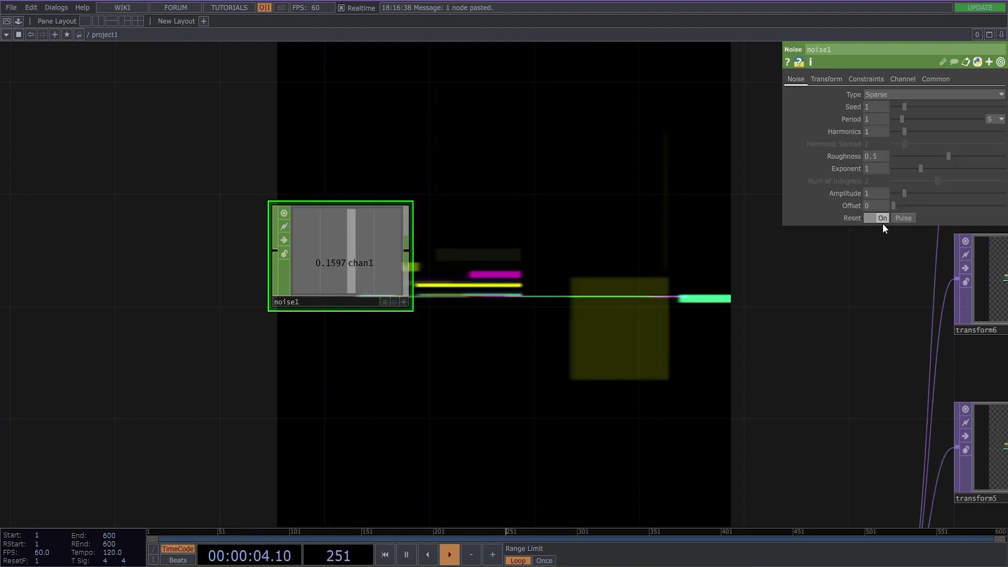
{"action": "scroll", "coordinate": [286, 225], "scroll_direction": "up", "scroll_amount": 2}
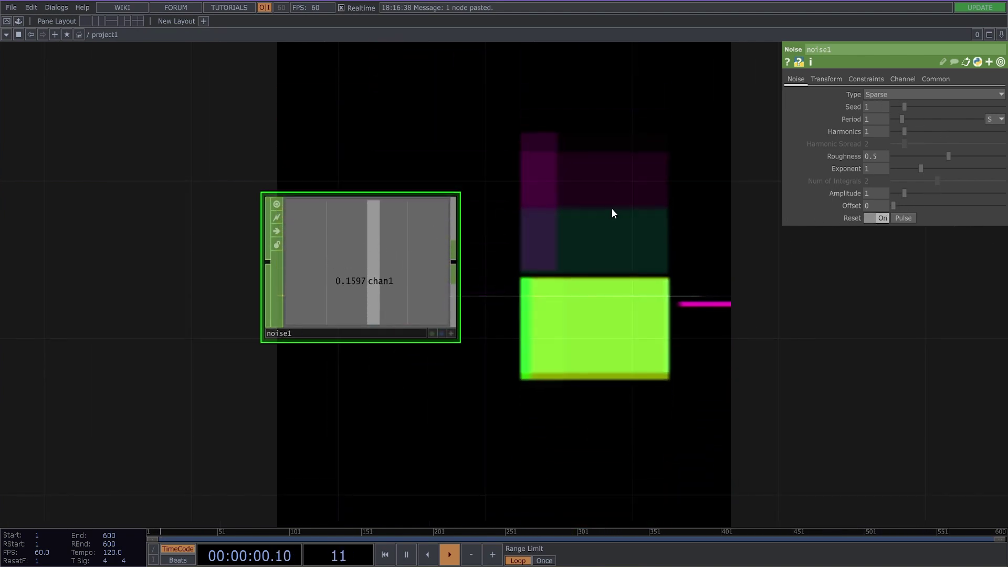
- Append a Math CHOP to the Noise CHOP's output and place it beside it
{"action": "scroll", "coordinate": [578, 331], "scroll_direction": "down", "scroll_amount": 3}
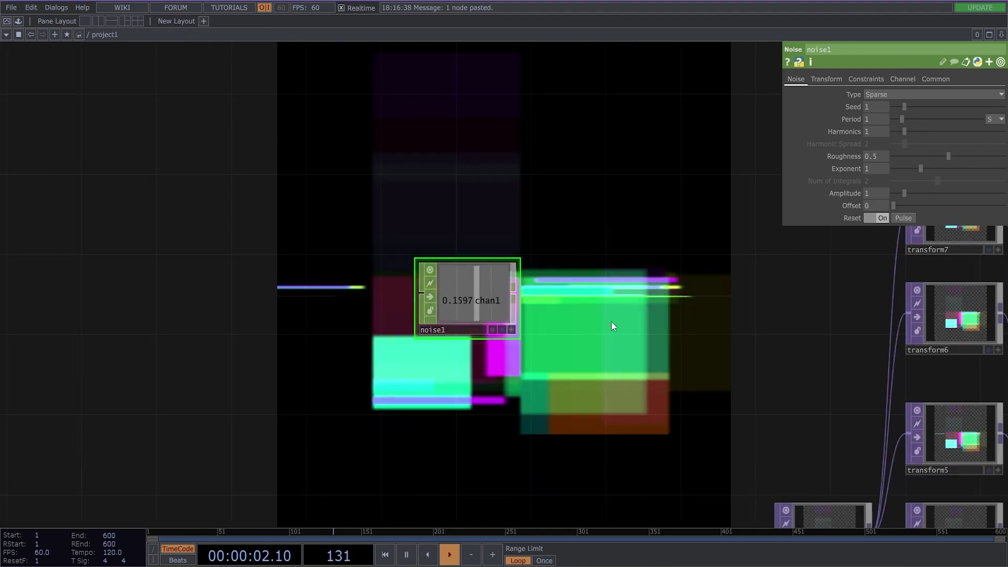
{"action": "left_click_drag", "start_coordinate": [609, 328], "coordinate": [293, 304]}
{"action": "scroll", "coordinate": [292, 304], "scroll_direction": "down", "scroll_amount": 2}
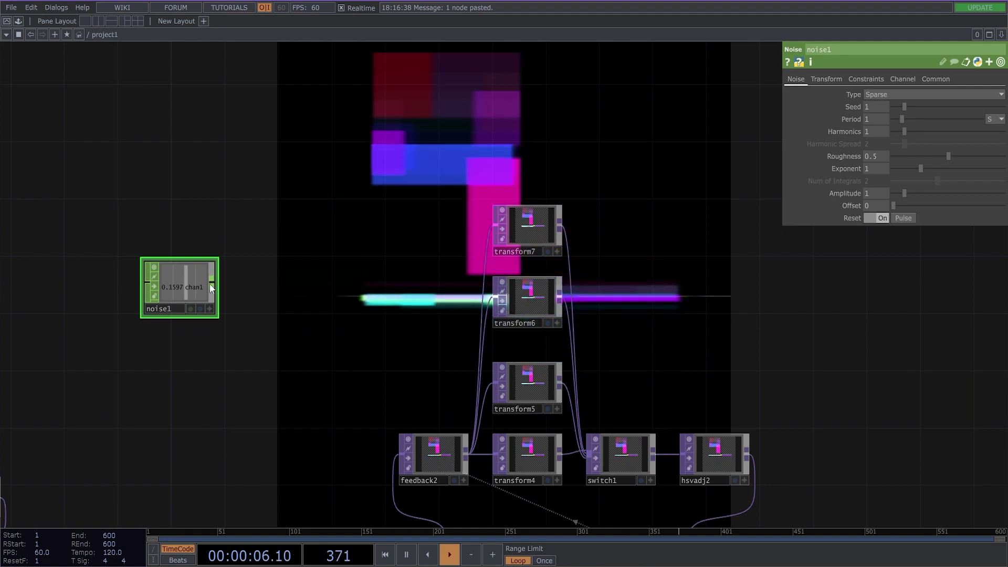
{"action": "right_click", "coordinate": [211, 288]}
{"action": "left_click", "coordinate": [217, 207]}
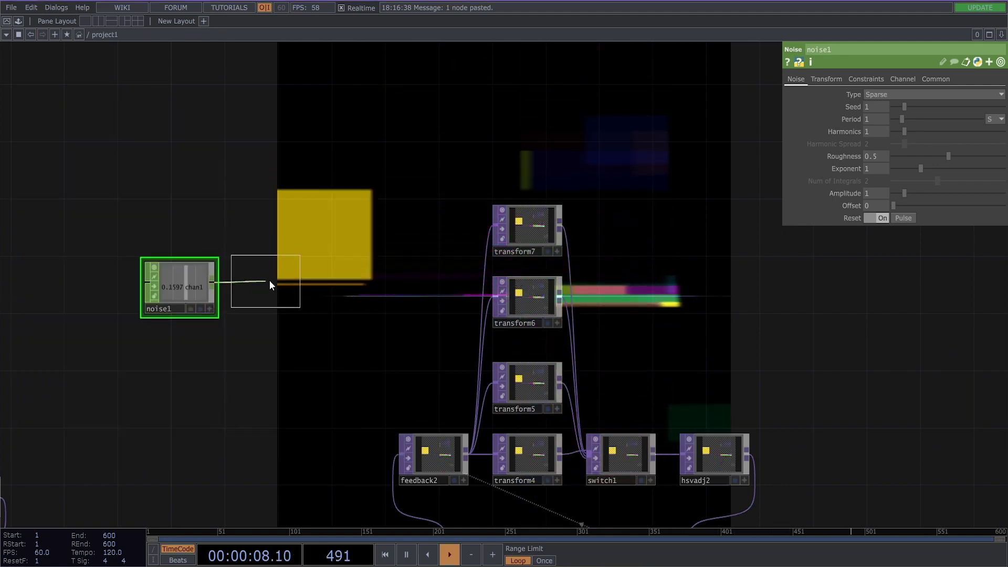
{"action": "left_click", "coordinate": [281, 285]}
- Append a Null CHOP to the Math CHOP's output
{"action": "scroll", "coordinate": [294, 278], "scroll_direction": "up", "scroll_amount": 2}
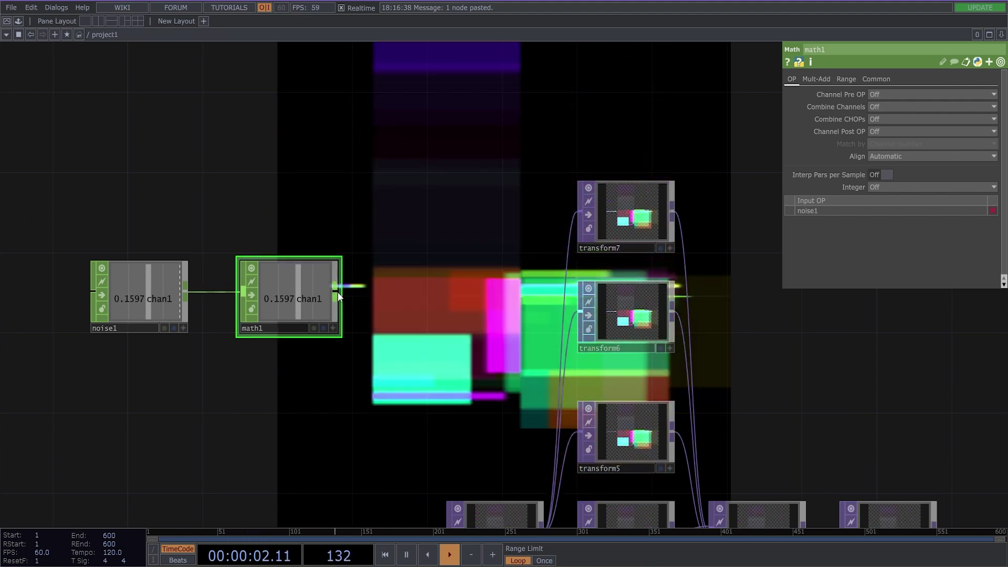
{"action": "right_click", "coordinate": [338, 293]}
{"action": "left_click", "coordinate": [357, 313]}
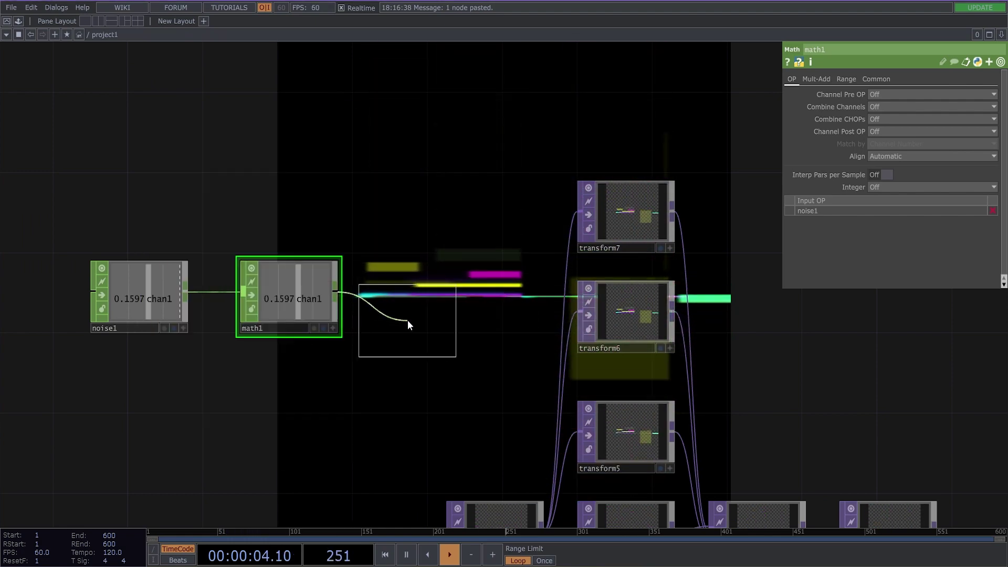
{"action": "left_click", "coordinate": [418, 301]}
- Export the new Null CHOP's chan1 channel to the Switch TOP's Index
{"action": "scroll", "coordinate": [427, 346], "scroll_direction": "down", "scroll_amount": 1}
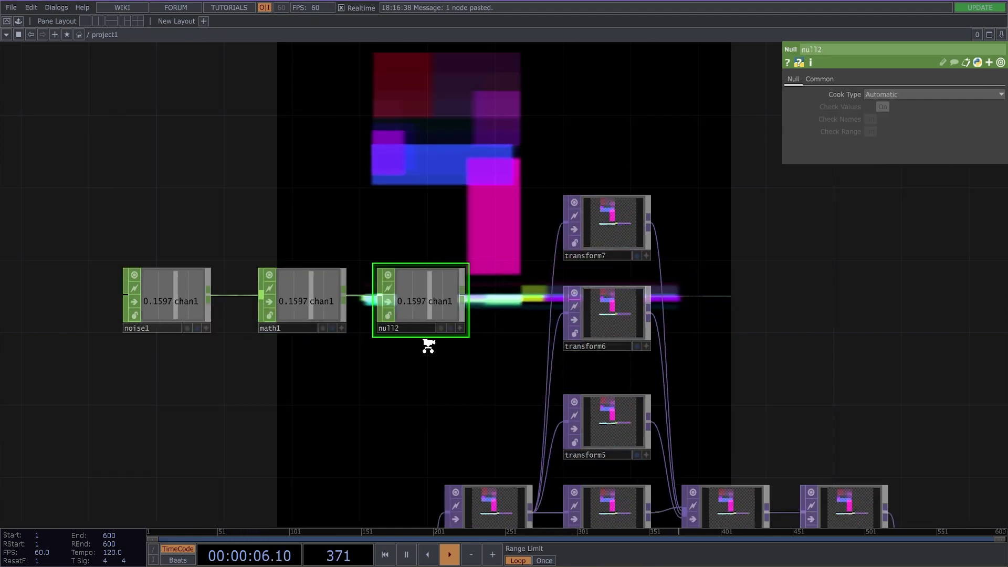
{"action": "middle_click_drag", "start_coordinate": [428, 349], "coordinate": [346, 340]}
{"action": "left_click_drag", "start_coordinate": [346, 340], "coordinate": [208, 262]}
{"action": "middle_click_drag", "start_coordinate": [266, 294], "coordinate": [309, 289]}
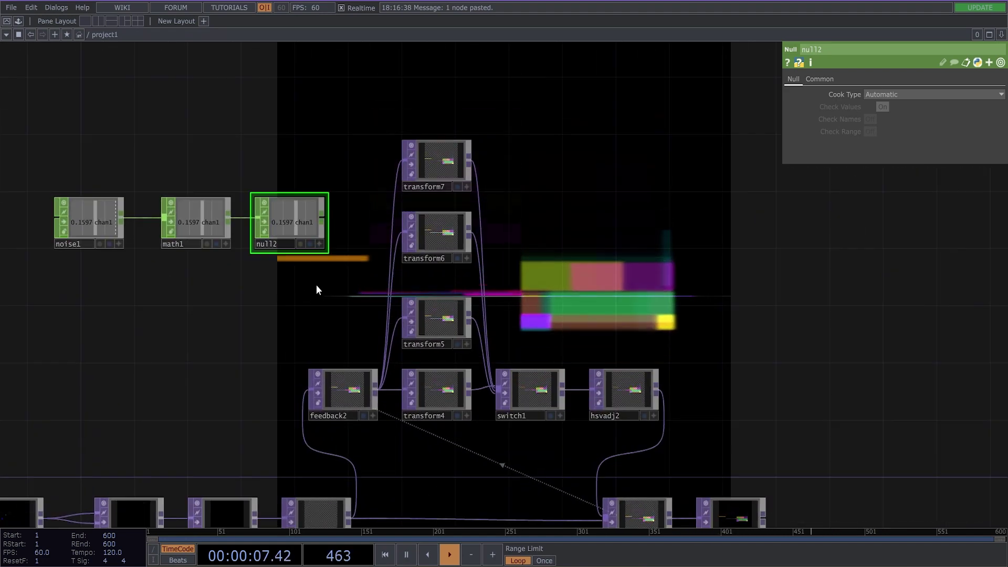
{"action": "left_click", "coordinate": [319, 244]}
{"action": "left_click_drag", "start_coordinate": [294, 222], "coordinate": [885, 94]}
- Vary the Noise CHOP's Seed to test the output, ending at 1.71
{"action": "left_click_drag", "start_coordinate": [336, 190], "coordinate": [439, 272]}
{"action": "scroll", "coordinate": [270, 349], "scroll_direction": "up", "scroll_amount": 5}
{"action": "left_click", "coordinate": [269, 348]}
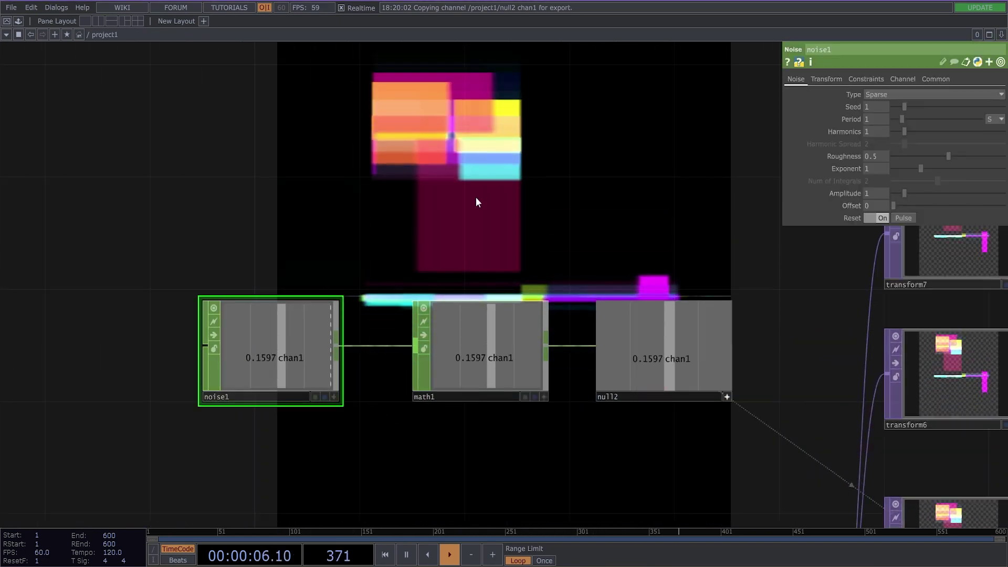
{"action": "left_click_drag", "start_coordinate": [903, 108], "coordinate": [914, 104]}
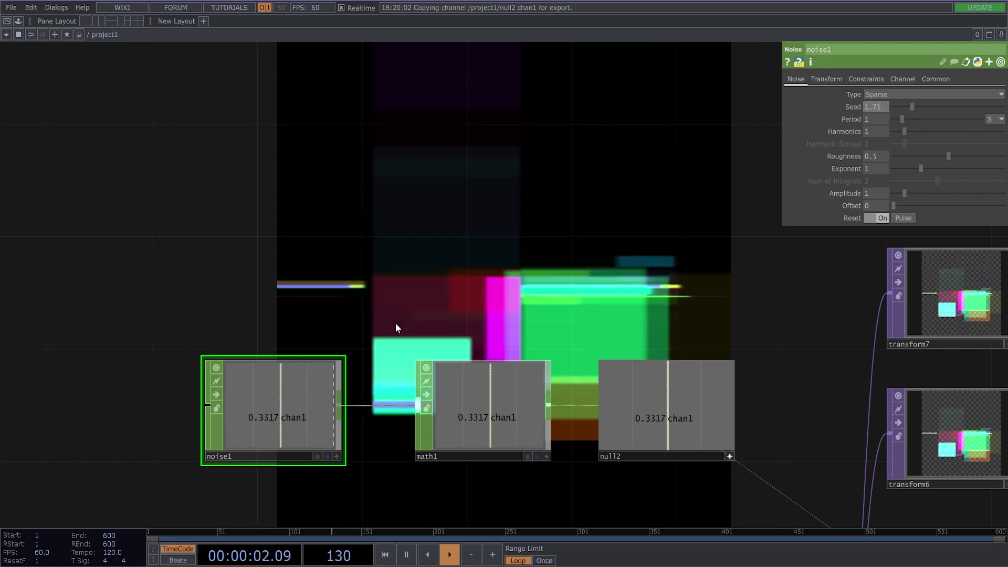
- Set the Math CHOP's From Range to -1 to 1 and its To Range to 0 to 5
{"action": "left_click", "coordinate": [529, 434]}
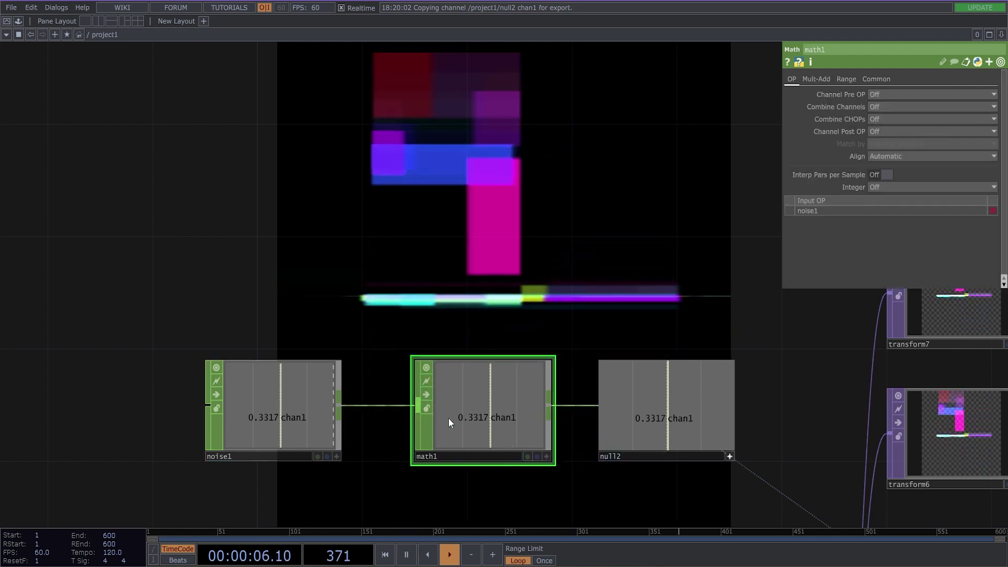
{"action": "left_click", "coordinate": [847, 78]}
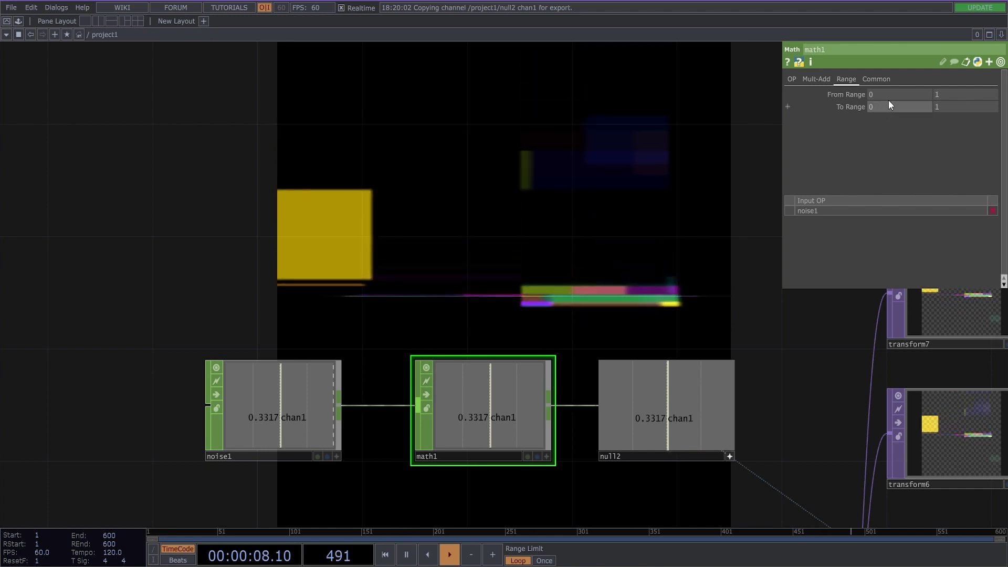
{"action": "middle_click_drag", "start_coordinate": [884, 97], "coordinate": [861, 83]}
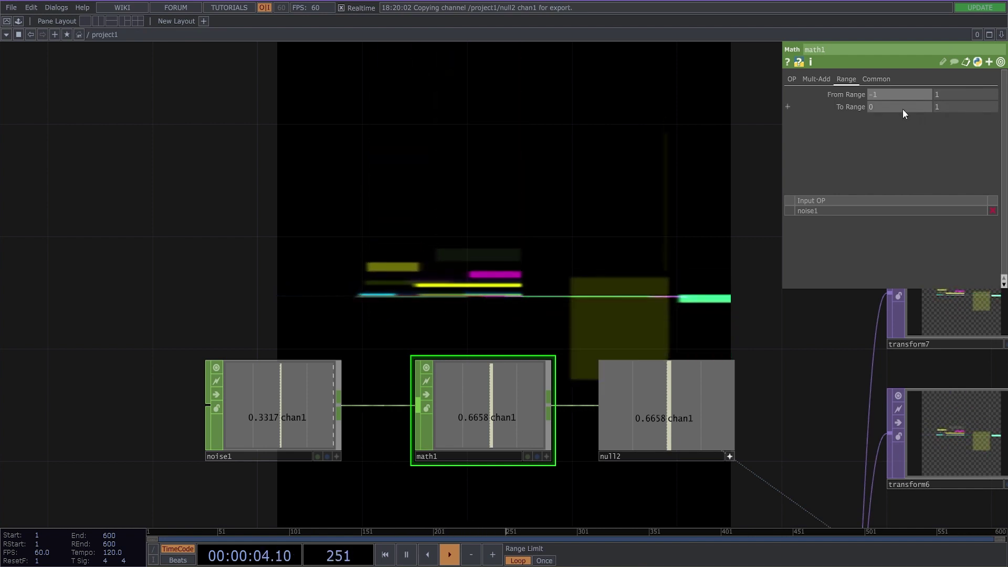
{"action": "middle_click_drag", "start_coordinate": [954, 105], "coordinate": [953, 86]}
- Add an LFO CHOP above the Noise CHOP and set its Type to Pulse
{"action": "scroll", "coordinate": [621, 286], "scroll_direction": "down", "scroll_amount": 3}
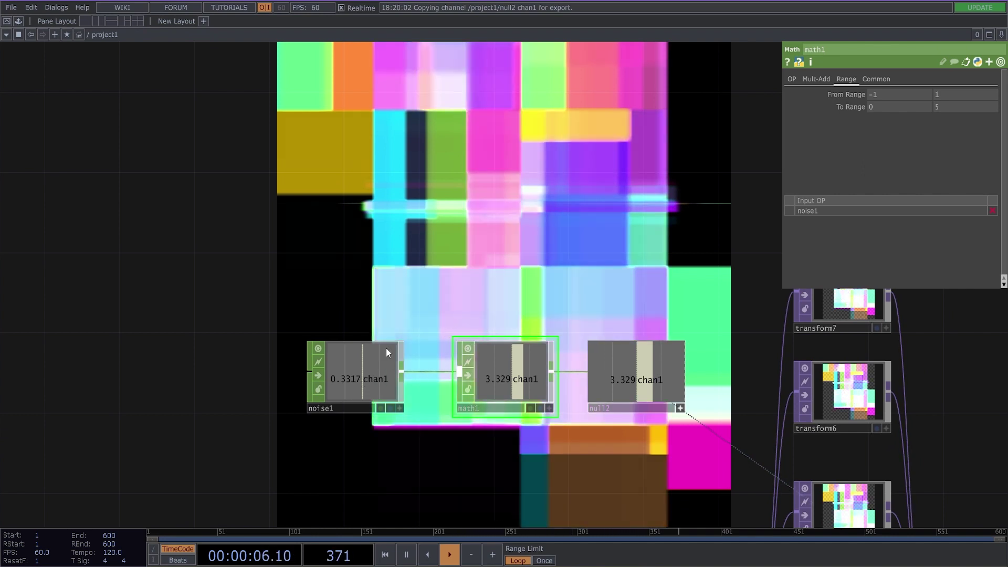
{"action": "left_click", "coordinate": [379, 353]}
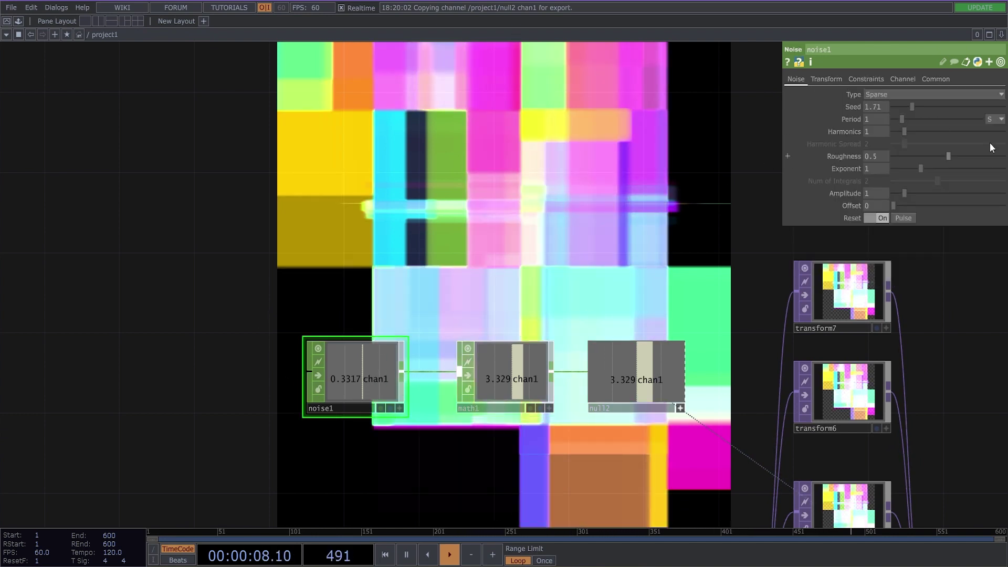
{"action": "left_click_drag", "start_coordinate": [345, 262], "coordinate": [378, 281]}
{"action": "key", "text": "Tab"}
{"action": "type", "text": "lf"}
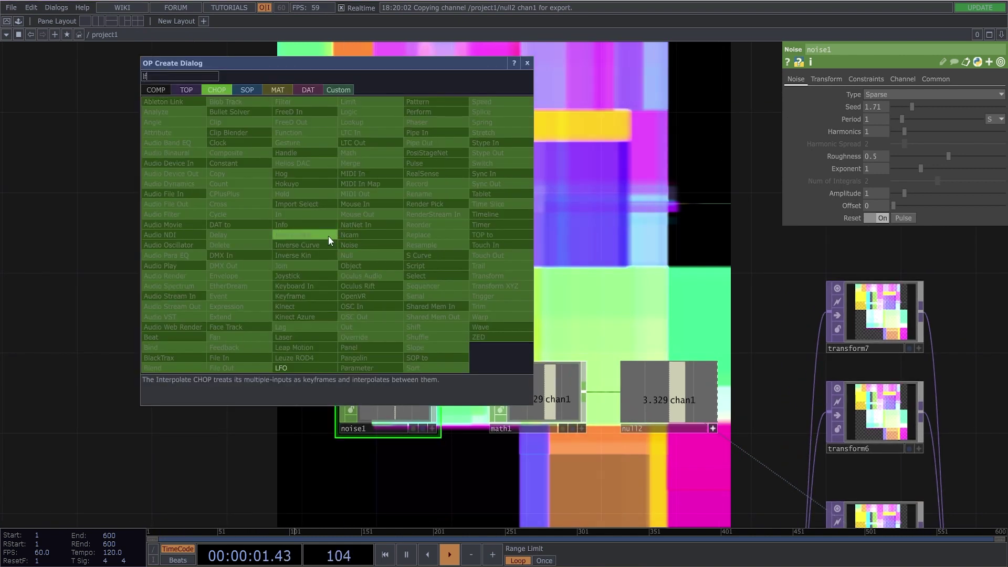
{"action": "left_click", "coordinate": [301, 364]}
{"action": "left_click", "coordinate": [338, 267]}
{"action": "left_click", "coordinate": [873, 95]}
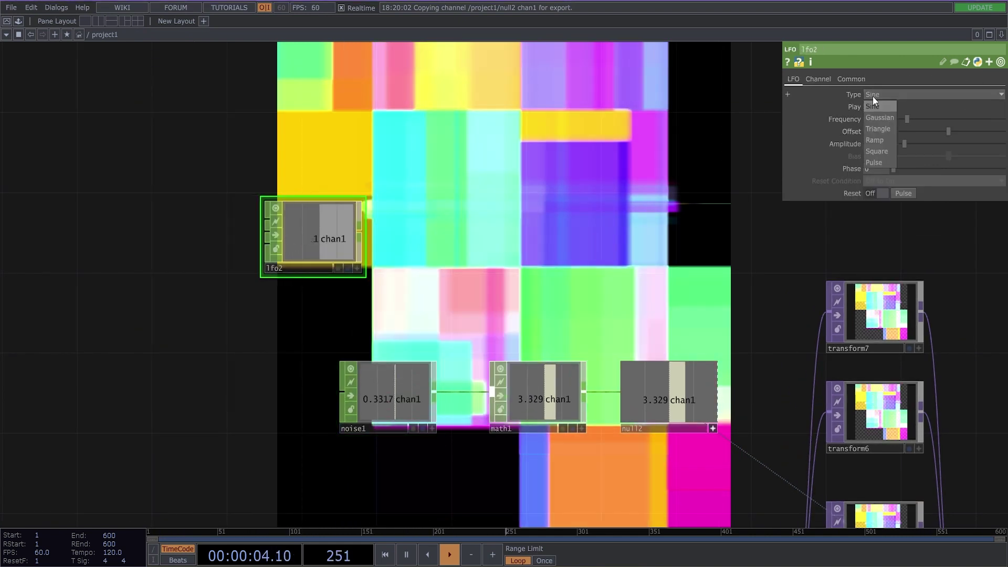
{"action": "left_click", "coordinate": [889, 162]}
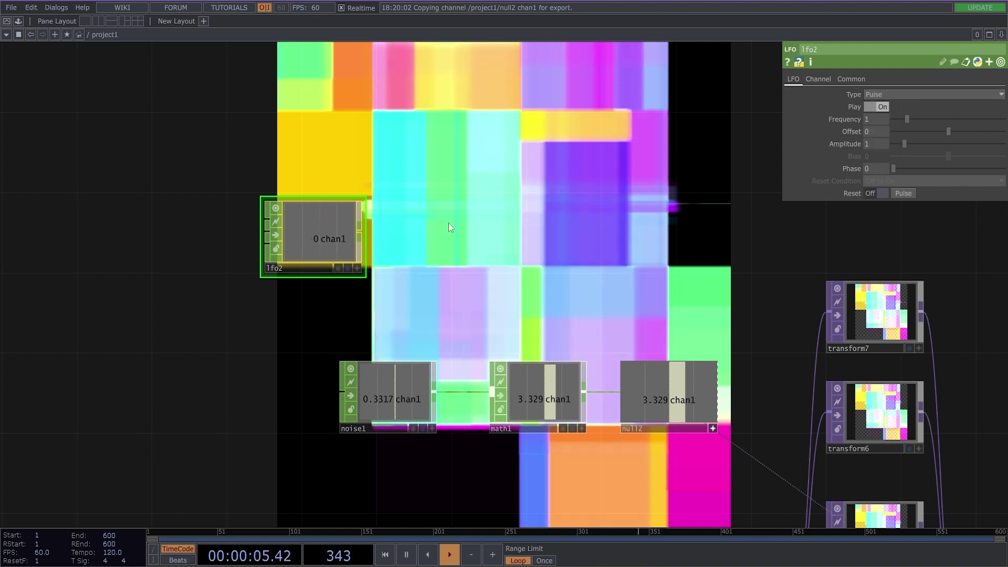
- Chain a Count CHOP and a Null CHOP after the new pulse LFO CHOP
{"action": "right_click", "coordinate": [360, 231]}
{"action": "type", "text": "c"}
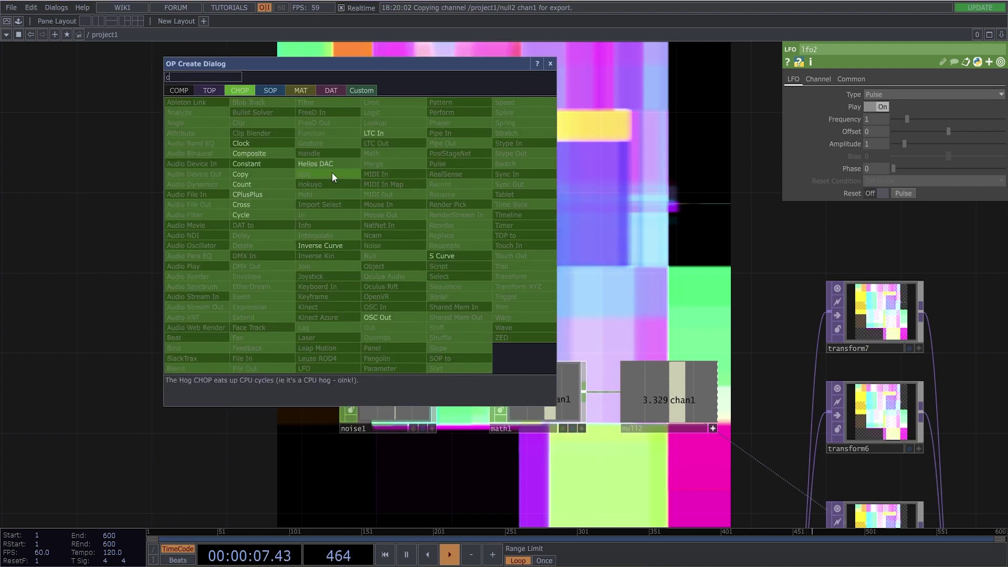
{"action": "left_click", "coordinate": [261, 184]}
{"action": "left_click", "coordinate": [498, 233]}
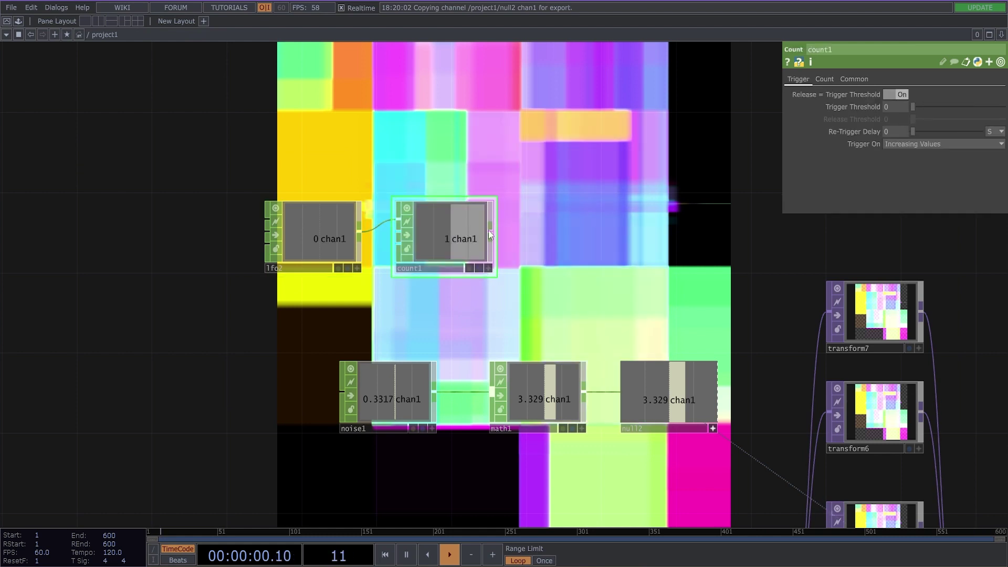
{"action": "right_click", "coordinate": [495, 231]}
{"action": "left_click", "coordinate": [512, 254]}
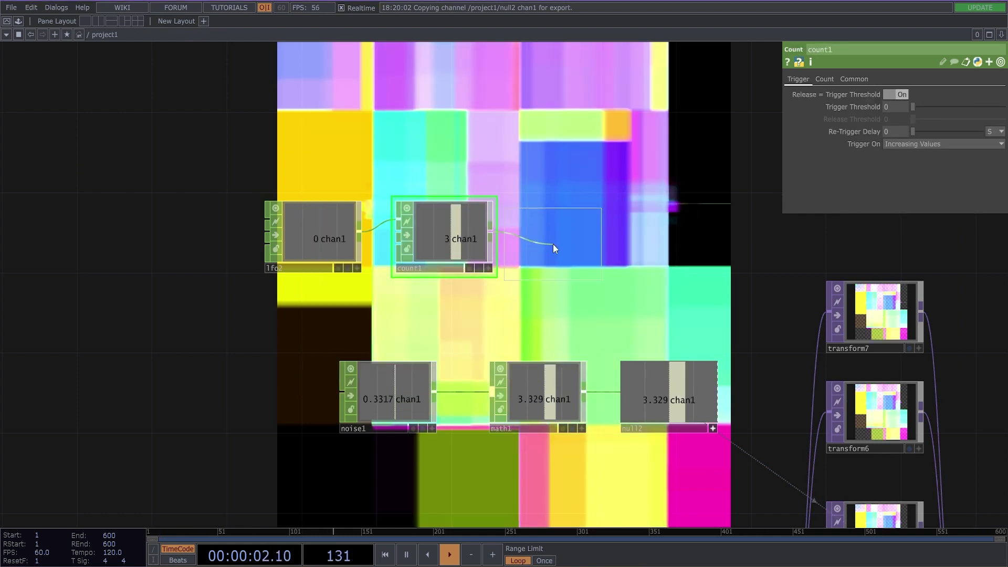
{"action": "left_click", "coordinate": [552, 244]}
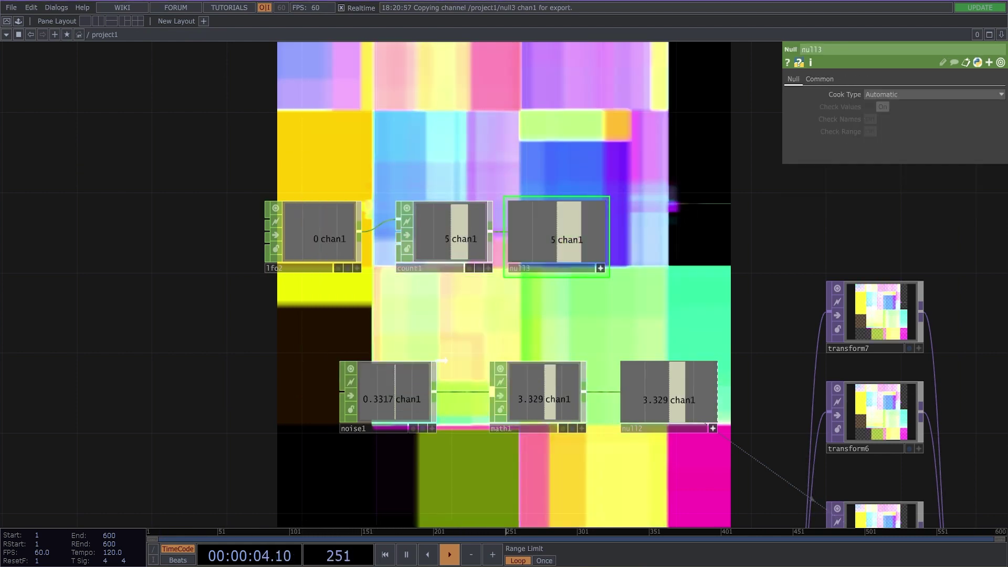
- Export the Count chain's Null channel to the Noise CHOP's Seed
{"action": "left_click", "coordinate": [405, 411]}
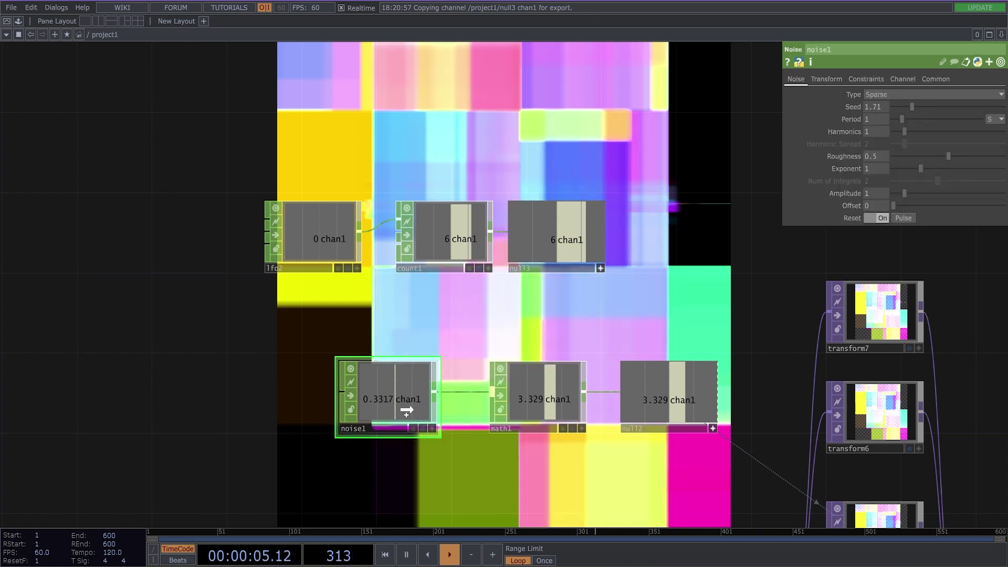
{"action": "left_click_drag", "start_coordinate": [872, 107], "coordinate": [875, 106]}
{"action": "left_click", "coordinate": [880, 102]}
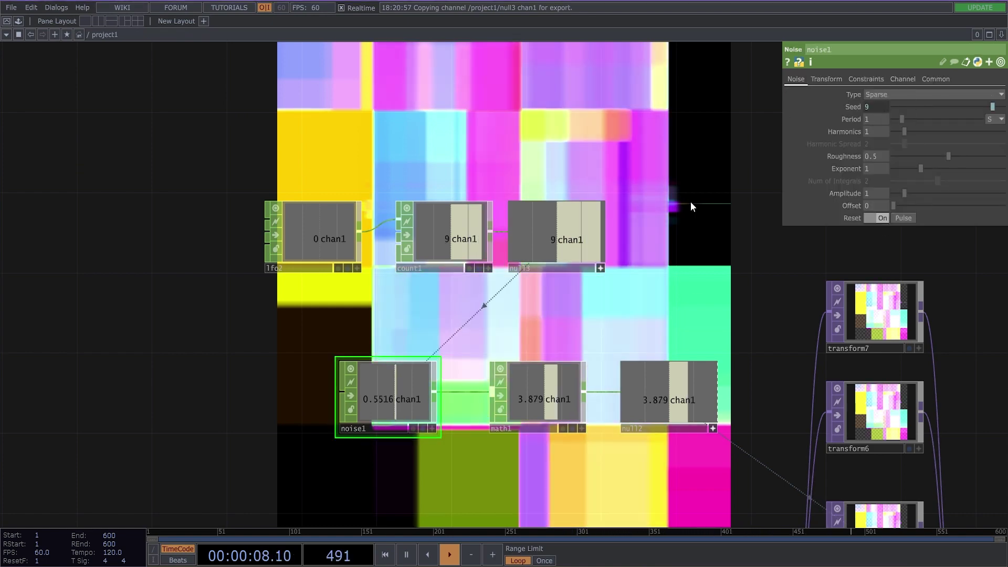
- Pulse the Reset of feedback2 to clear the accumulated image in the second feedback loop
{"action": "left_click_drag", "start_coordinate": [693, 297], "coordinate": [423, 168]}
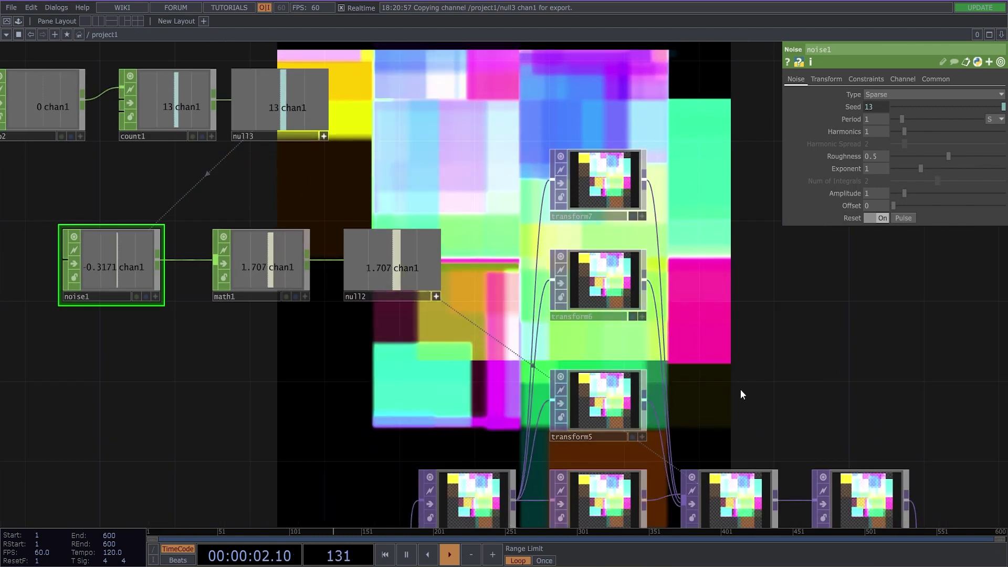
{"action": "left_click_drag", "start_coordinate": [781, 415], "coordinate": [859, 347]}
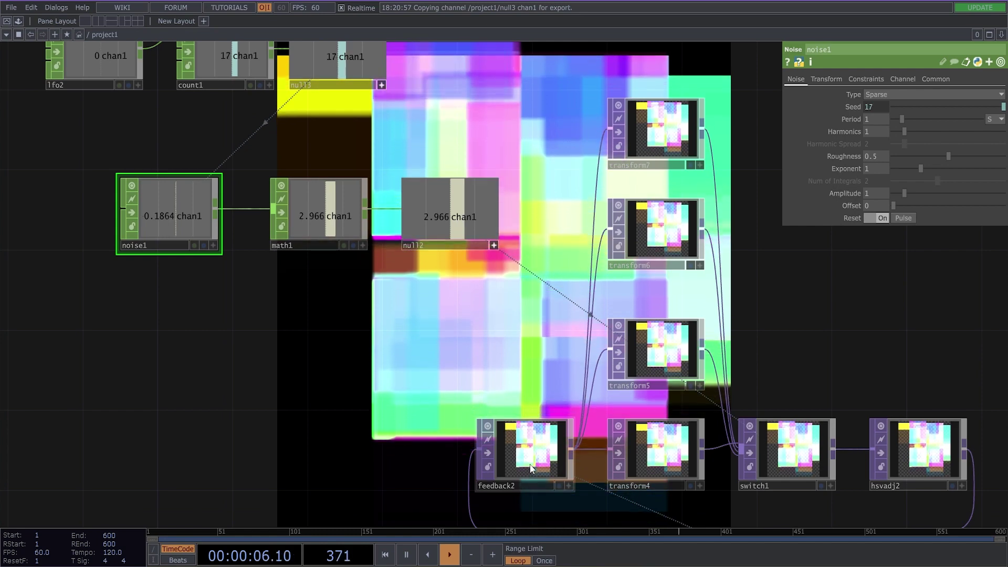
{"action": "left_click", "coordinate": [531, 463]}
{"action": "left_click", "coordinate": [914, 106]}
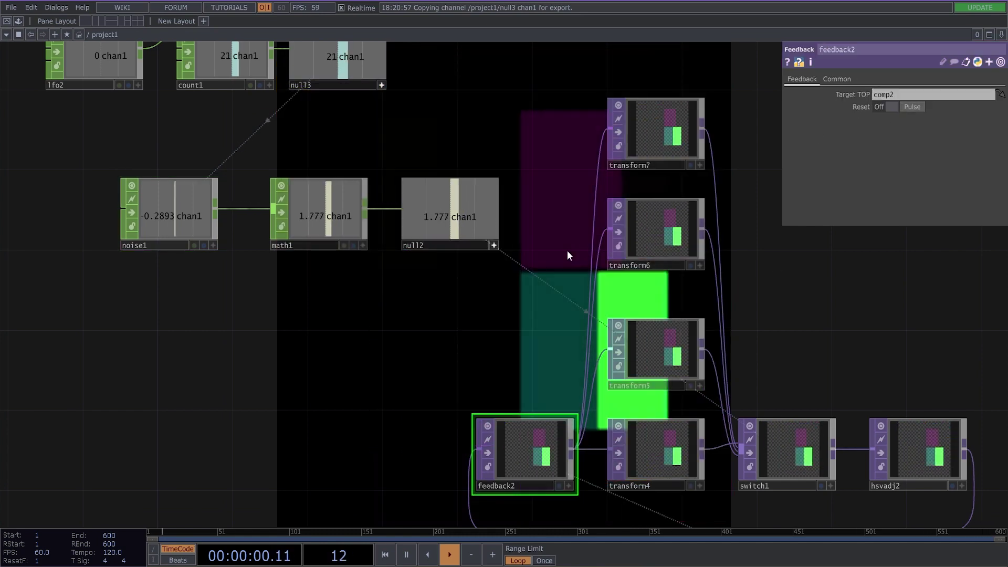
{"action": "left_click_drag", "start_coordinate": [542, 231], "coordinate": [483, 405]}
- Lower the Frequency of the pulse LFO that resets feedback1 to 0.58
{"action": "scroll", "coordinate": [480, 395], "scroll_direction": "down", "scroll_amount": 3}
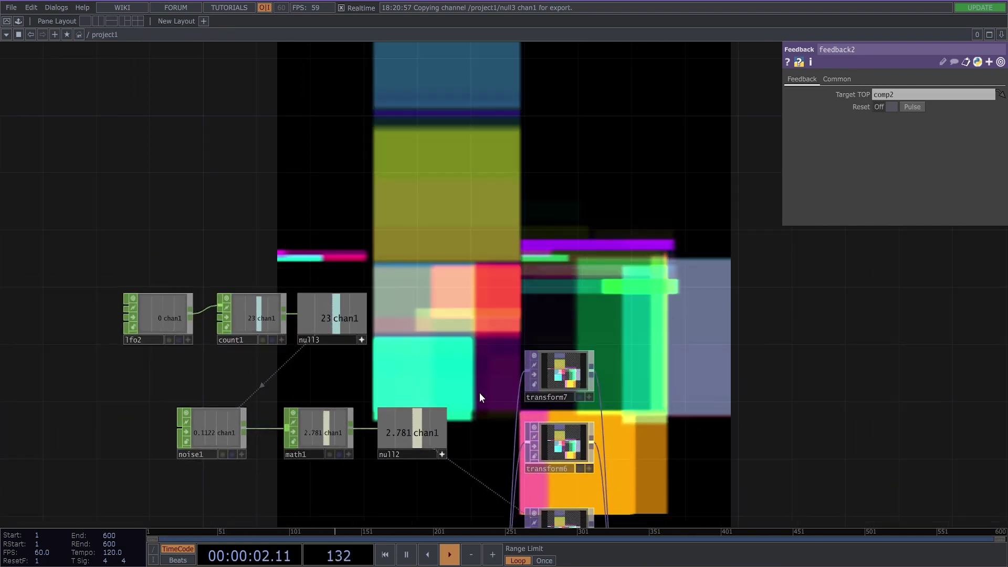
{"action": "left_click_drag", "start_coordinate": [451, 479], "coordinate": [537, 262]}
{"action": "scroll", "coordinate": [538, 267], "scroll_direction": "down", "scroll_amount": 3}
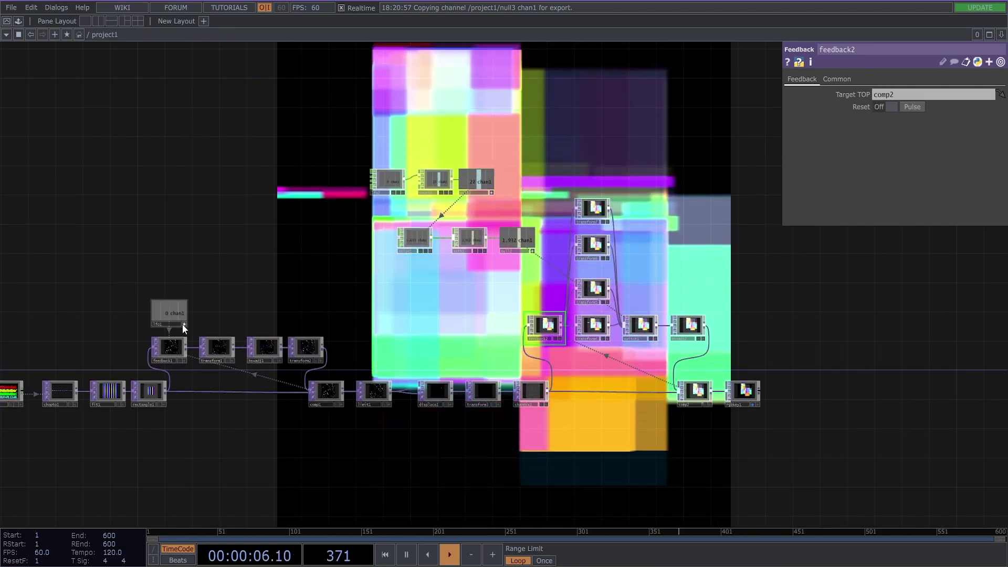
{"action": "scroll", "coordinate": [182, 323], "scroll_direction": "up", "scroll_amount": 5}
{"action": "left_click", "coordinate": [301, 328]}
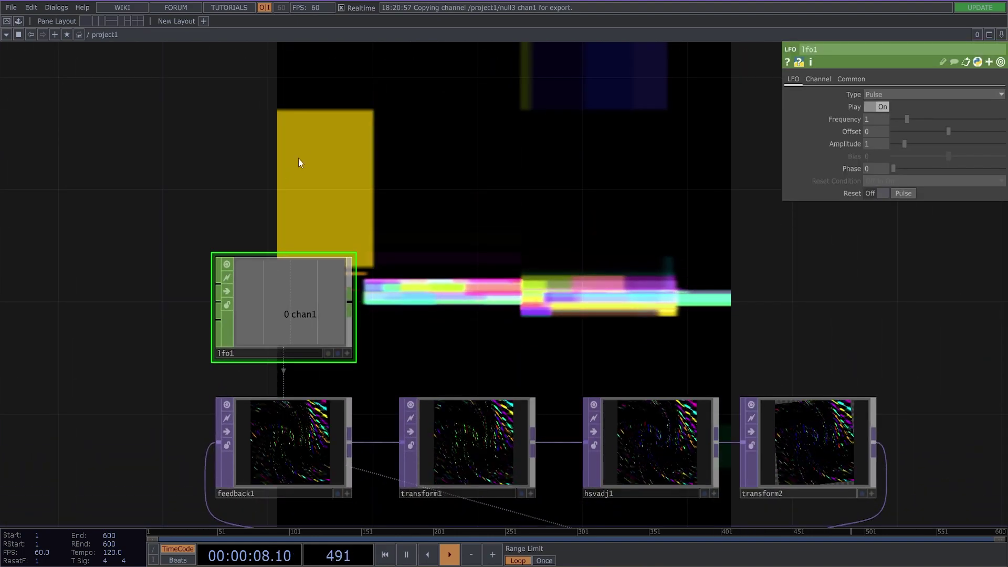
{"action": "left_click_drag", "start_coordinate": [303, 155], "coordinate": [441, 311]}
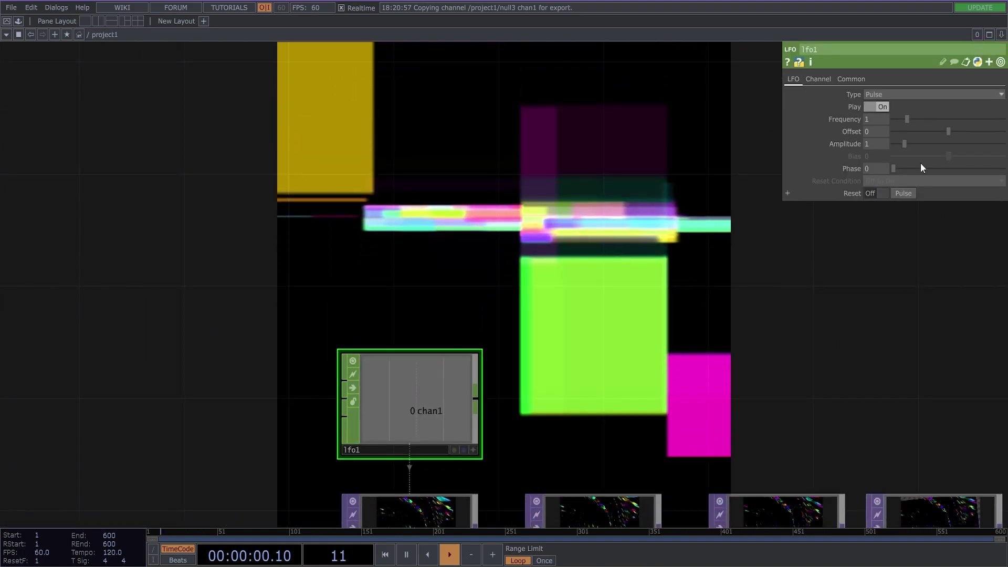
{"action": "left_click_drag", "start_coordinate": [908, 119], "coordinate": [901, 123]}
- Move the chanmix1 node away from transform3 to make room between them in the chain
{"action": "scroll", "coordinate": [778, 283], "scroll_direction": "down", "scroll_amount": 5}
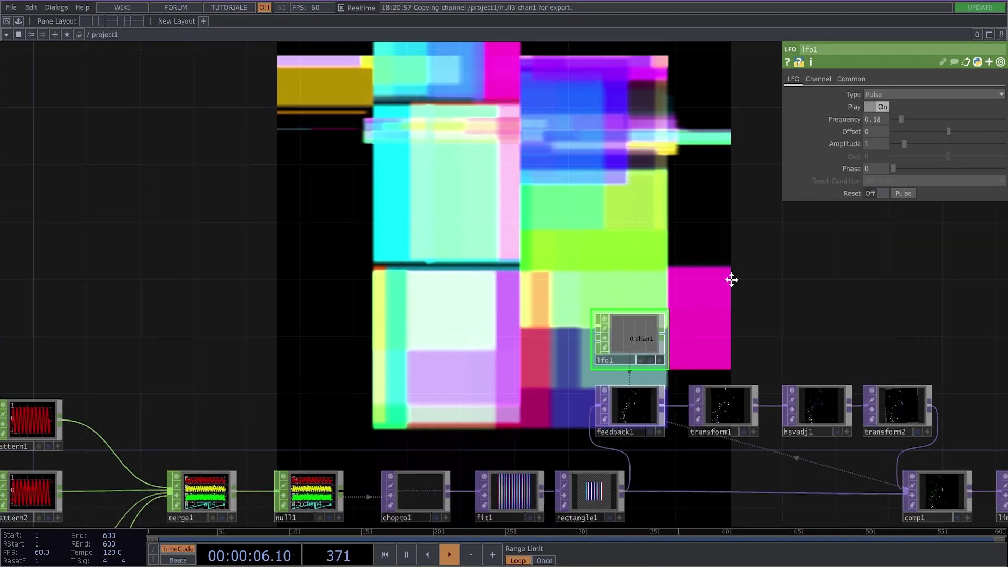
{"action": "left_click_drag", "start_coordinate": [971, 330], "coordinate": [497, 333]}
{"action": "scroll", "coordinate": [497, 333], "scroll_direction": "down", "scroll_amount": 4}
{"action": "scroll", "coordinate": [680, 253], "scroll_direction": "up", "scroll_amount": 5}
{"action": "scroll", "coordinate": [689, 251], "scroll_direction": "up", "scroll_amount": 1}
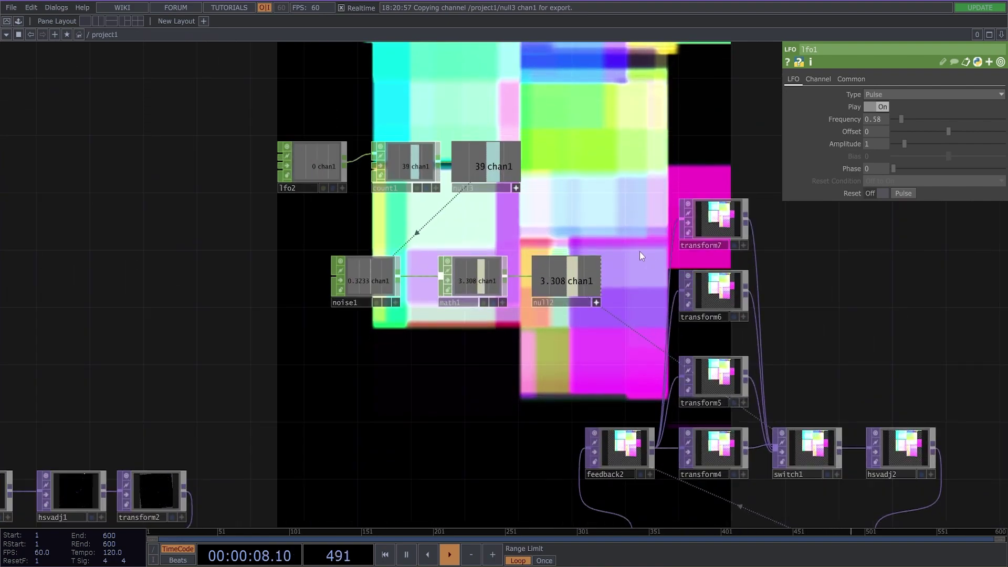
{"action": "left_click_drag", "start_coordinate": [639, 252], "coordinate": [669, 150]}
{"action": "scroll", "coordinate": [630, 376], "scroll_direction": "down", "scroll_amount": 4}
{"action": "left_click_drag", "start_coordinate": [573, 386], "coordinate": [474, 286]}
{"action": "scroll", "coordinate": [540, 387], "scroll_direction": "up", "scroll_amount": 5}
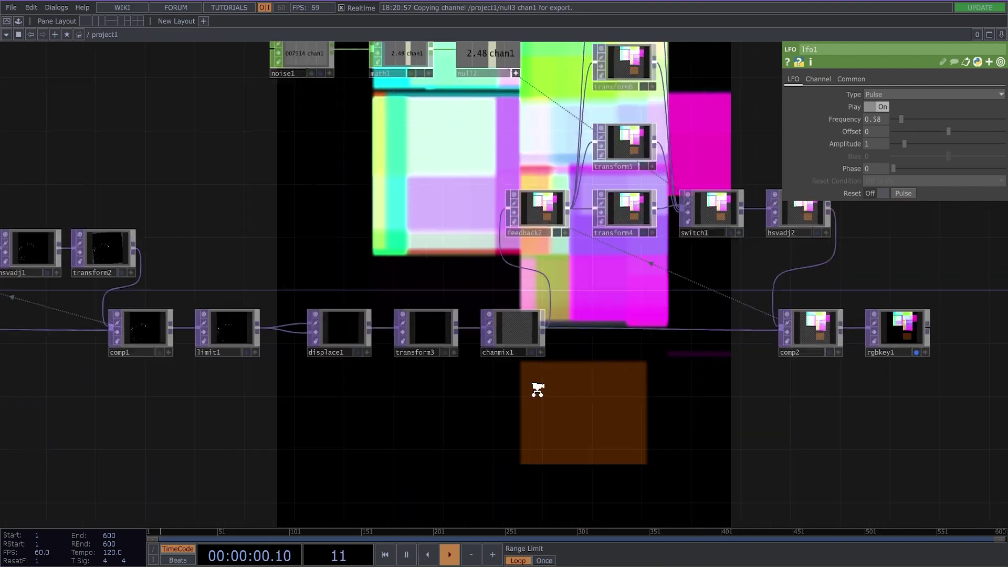
{"action": "left_click_drag", "start_coordinate": [499, 341], "coordinate": [516, 348]}
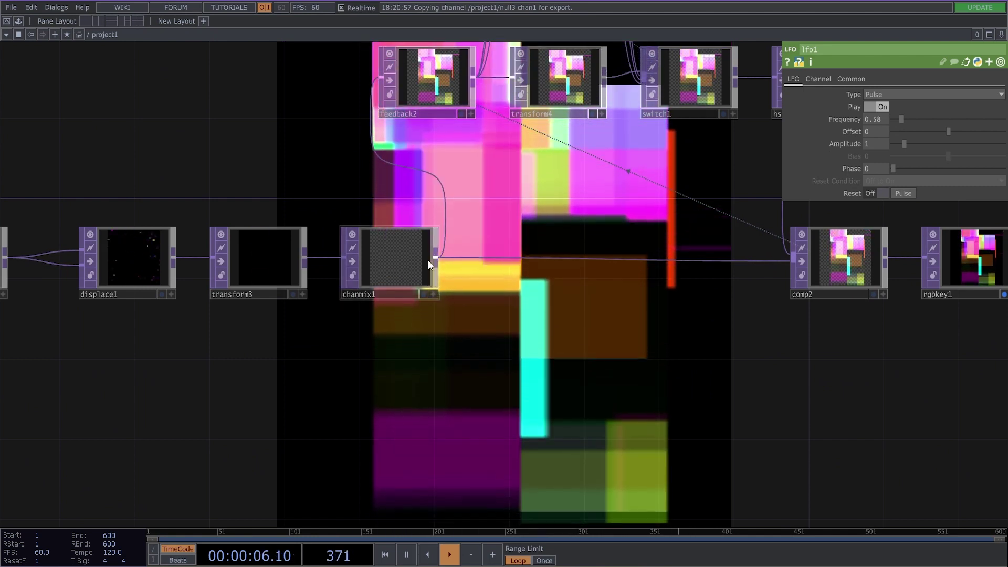
{"action": "left_click_drag", "start_coordinate": [421, 262], "coordinate": [497, 242]}
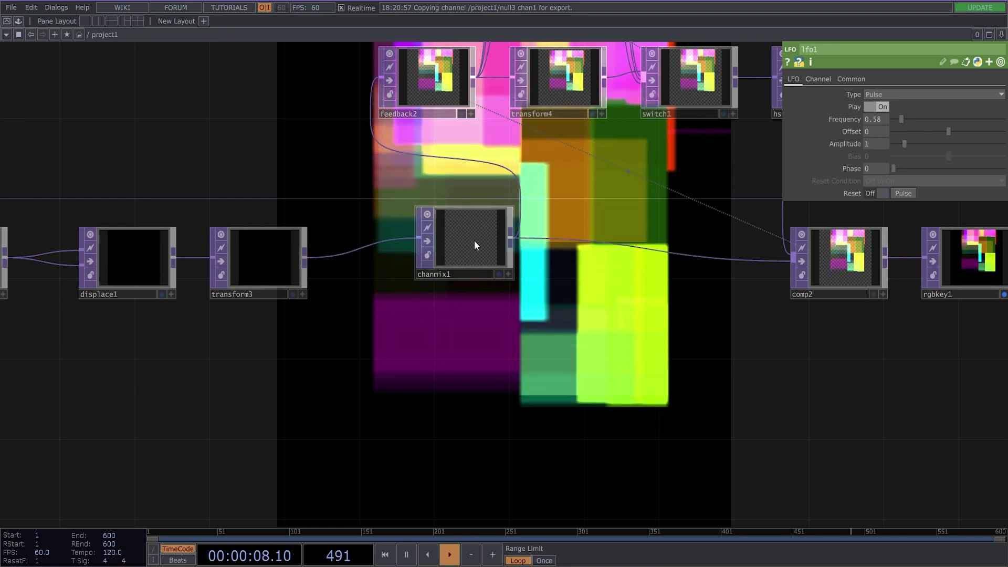
- Insert a Rectangle TOP into the connection between transform3 and chanmix1
{"action": "left_click", "coordinate": [347, 257]}
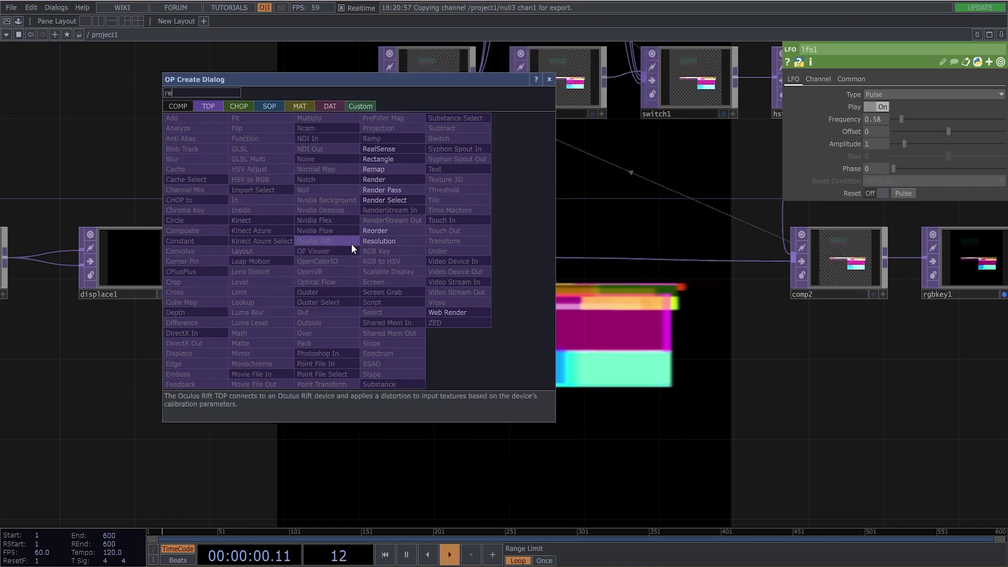
{"action": "left_click", "coordinate": [383, 169]}
{"action": "left_click", "coordinate": [373, 261]}
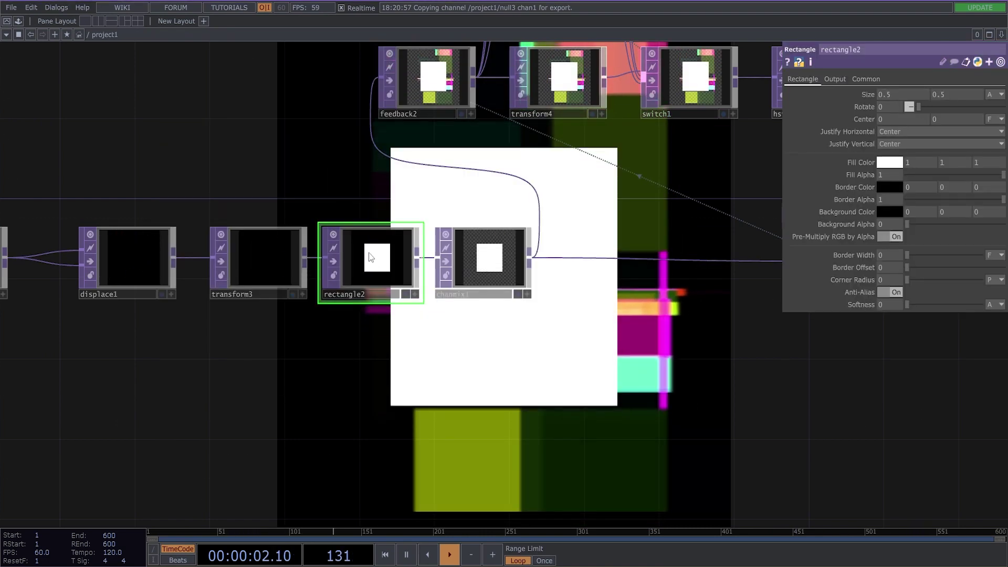
{"action": "scroll", "coordinate": [371, 263], "scroll_direction": "up", "scroll_amount": 3}
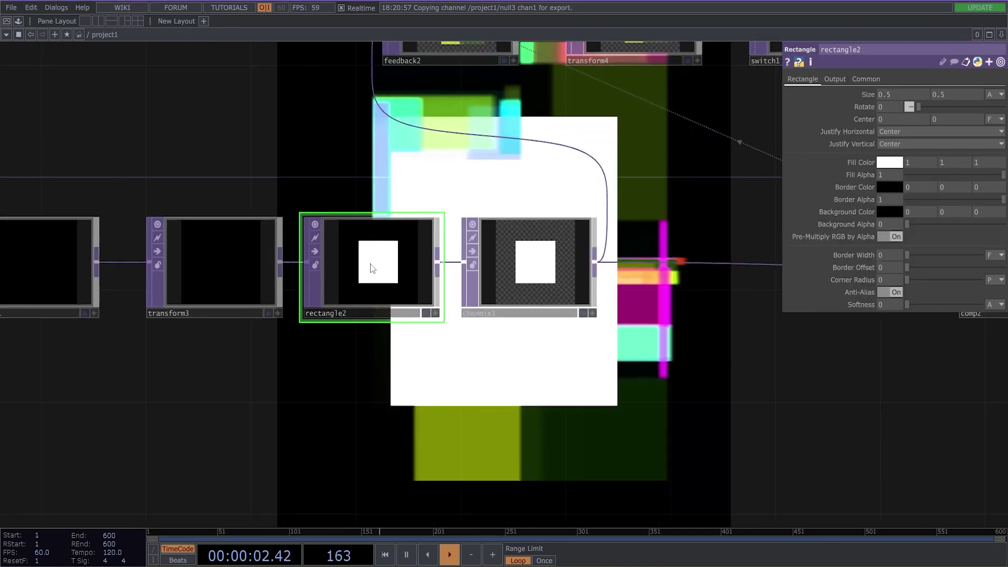
- Set the new Rectangle TOP's compositing Operation with its input to Multiply
{"action": "left_click", "coordinate": [840, 79]}
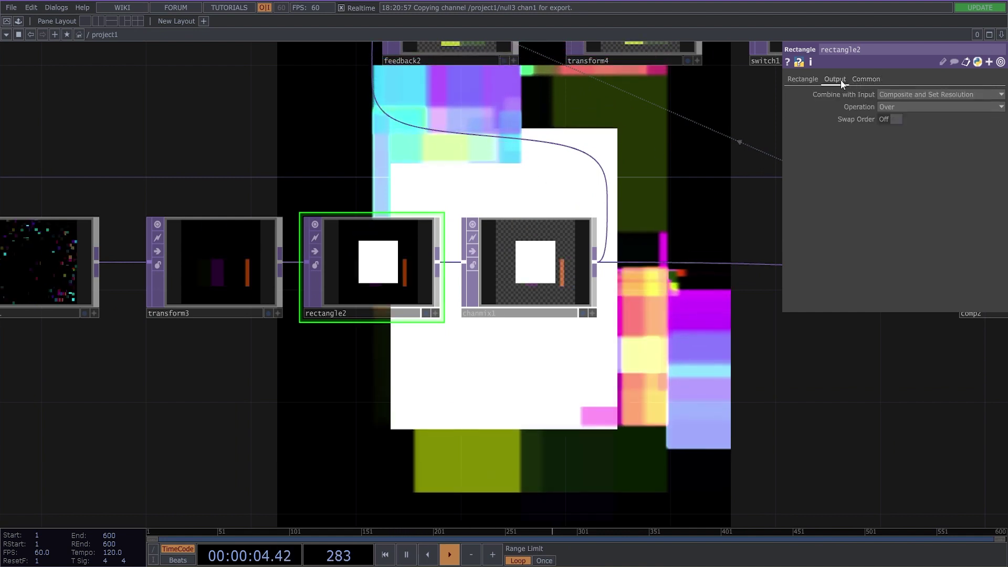
{"action": "left_click", "coordinate": [915, 106]}
{"action": "left_click", "coordinate": [914, 106]}
{"action": "left_click", "coordinate": [914, 106]}
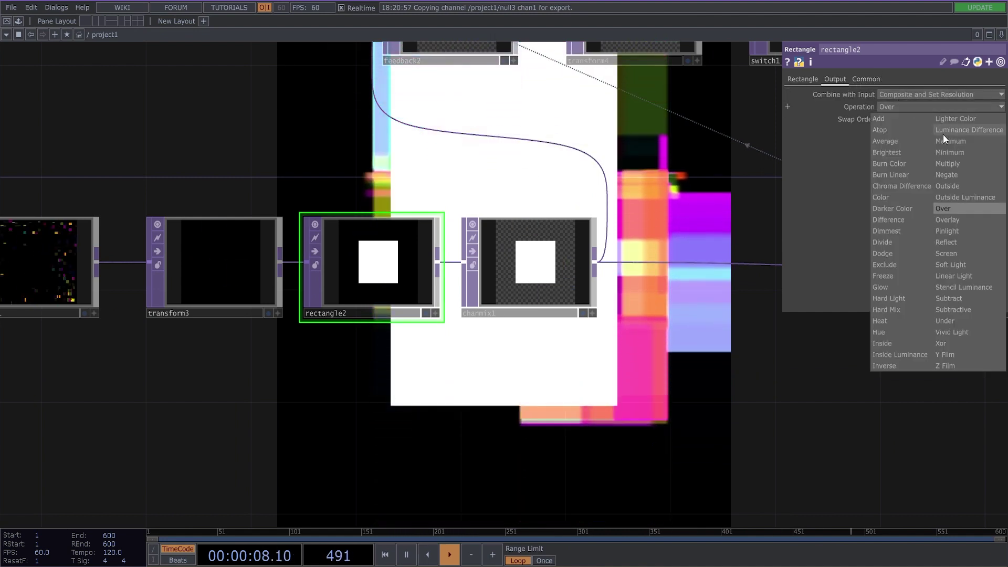
{"action": "left_click", "coordinate": [955, 165]}
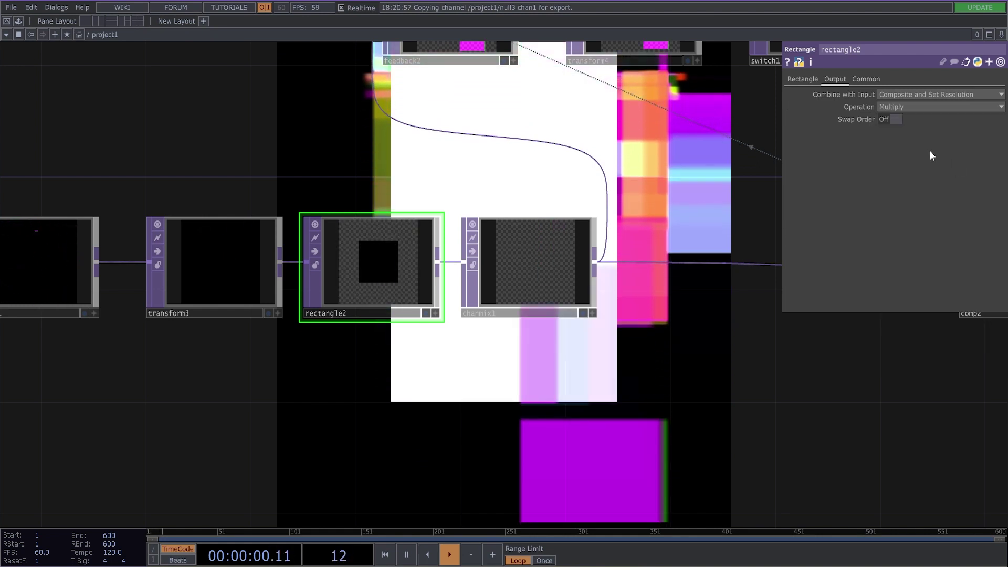
{"action": "scroll", "coordinate": [355, 229], "scroll_direction": "up", "scroll_amount": 2}
{"action": "scroll", "coordinate": [355, 229], "scroll_direction": "up", "scroll_amount": 1}
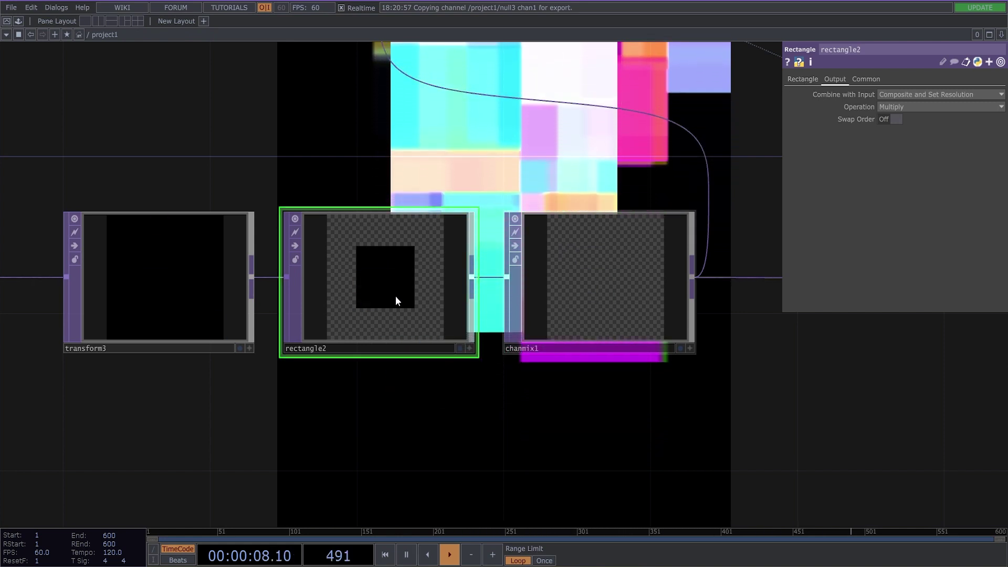
- Set rectangle2's Size to 1 by 1 and its Softness to 0.2
{"action": "left_click", "coordinate": [804, 80]}
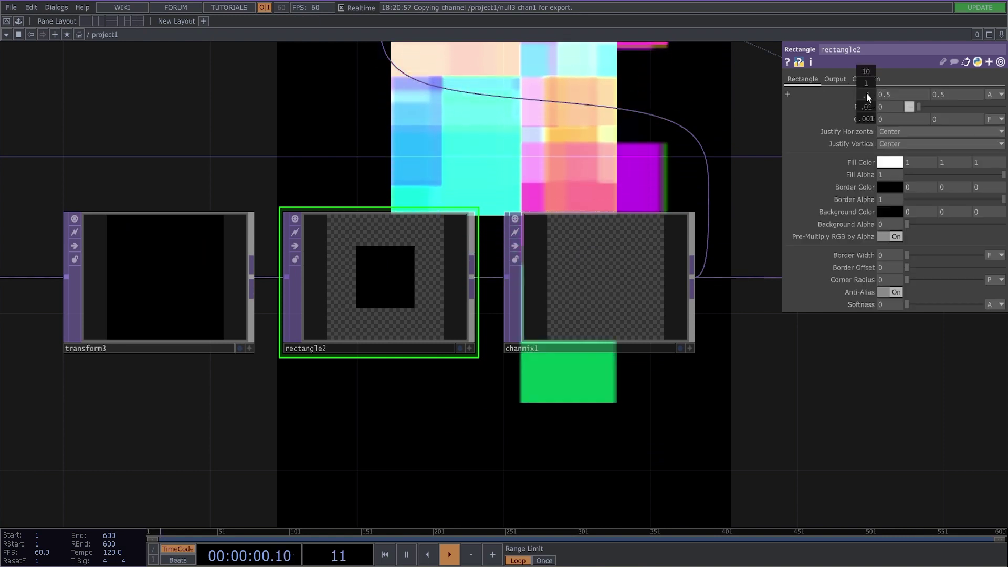
{"action": "middle_click_drag", "start_coordinate": [866, 94], "coordinate": [887, 79]}
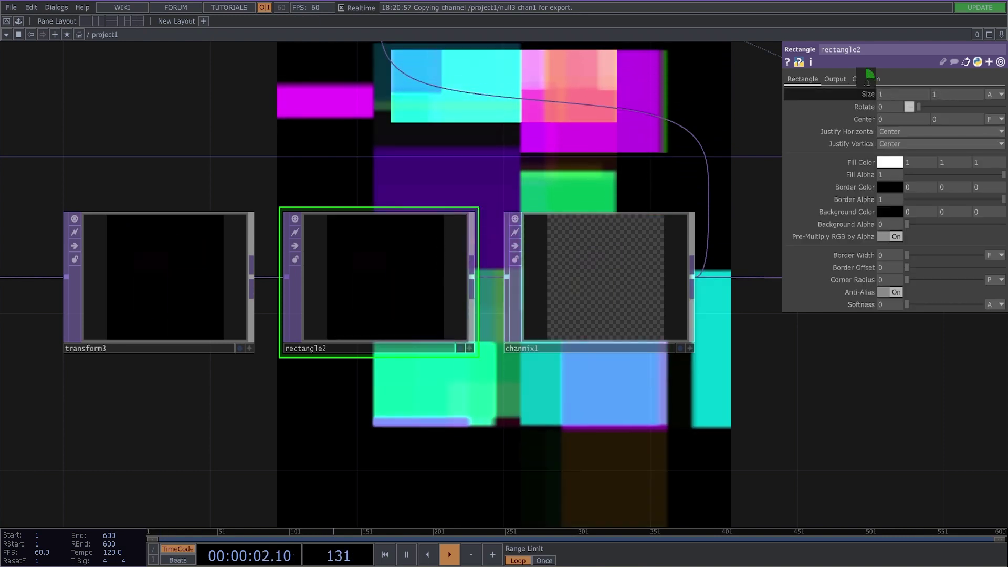
{"action": "left_click_drag", "start_coordinate": [909, 304], "coordinate": [922, 305]}
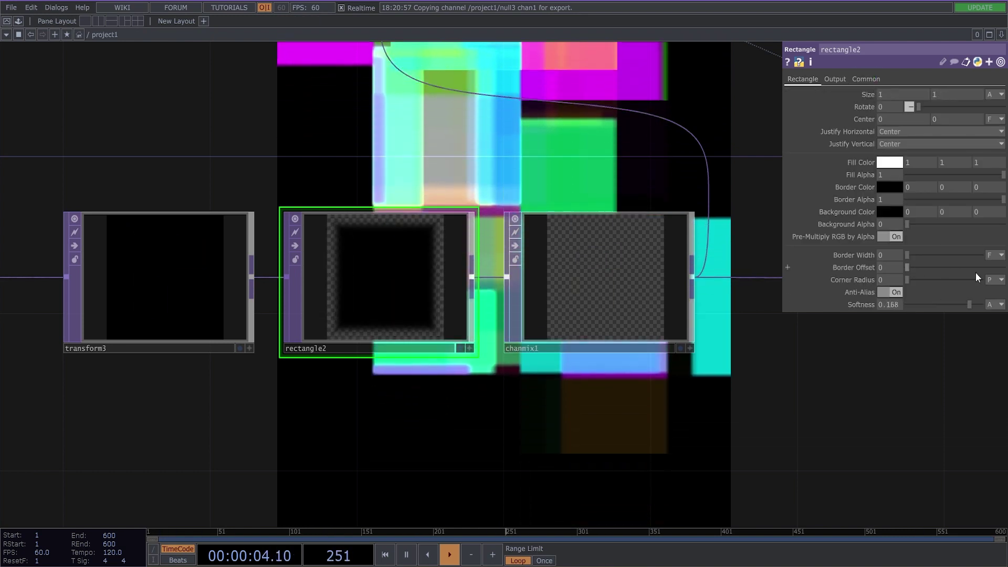
{"action": "left_click_drag", "start_coordinate": [980, 274], "coordinate": [1005, 285]}
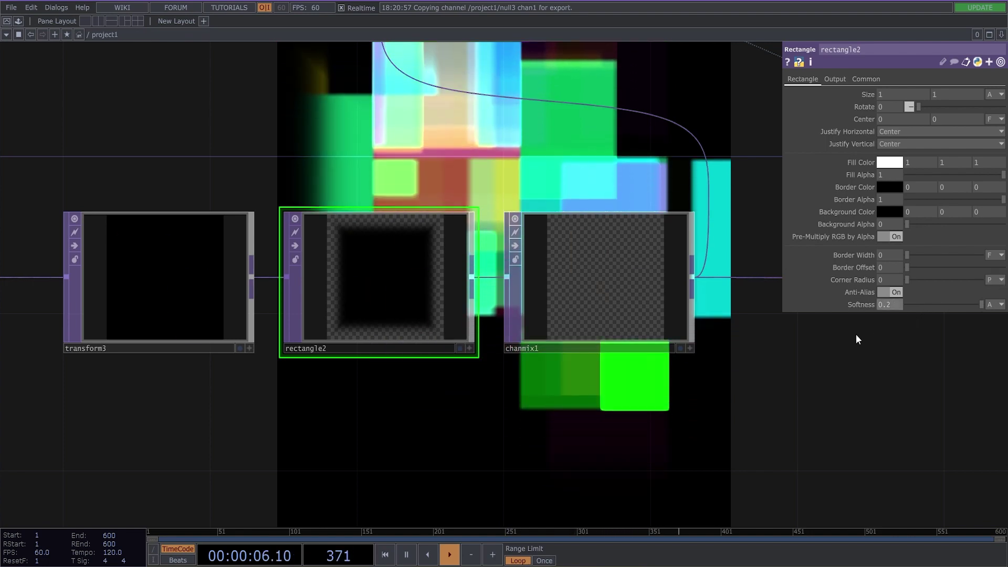
- Examine the softened edges in the output image and the second feedback loop with its transforms and switching channels
{"action": "scroll", "coordinate": [635, 257], "scroll_direction": "up", "scroll_amount": 3}
{"action": "scroll", "coordinate": [632, 256], "scroll_direction": "down", "scroll_amount": 3}
{"action": "left_click_drag", "start_coordinate": [572, 170], "coordinate": [580, 367]}
{"action": "left_click_drag", "start_coordinate": [471, 313], "coordinate": [693, 348]}
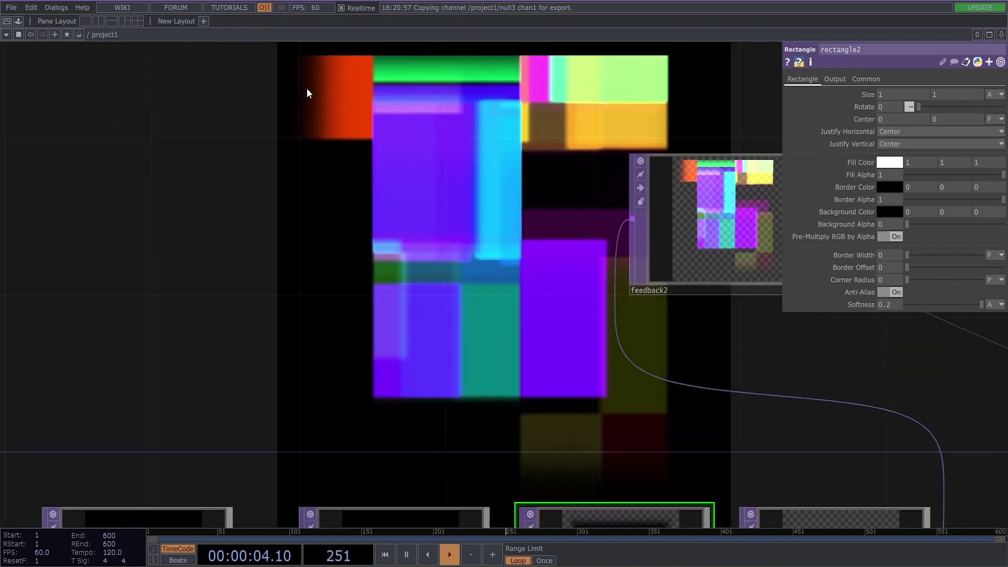
{"action": "left_click_drag", "start_coordinate": [549, 309], "coordinate": [501, 252]}
{"action": "left_click_drag", "start_coordinate": [590, 354], "coordinate": [611, 444]}
{"action": "scroll", "coordinate": [501, 384], "scroll_direction": "down", "scroll_amount": 3}
{"action": "scroll", "coordinate": [501, 383], "scroll_direction": "down", "scroll_amount": 1}
{"action": "left_click_drag", "start_coordinate": [421, 336], "coordinate": [326, 416]}
{"action": "scroll", "coordinate": [353, 369], "scroll_direction": "down", "scroll_amount": 3}
{"action": "left_click_drag", "start_coordinate": [500, 364], "coordinate": [363, 386]}
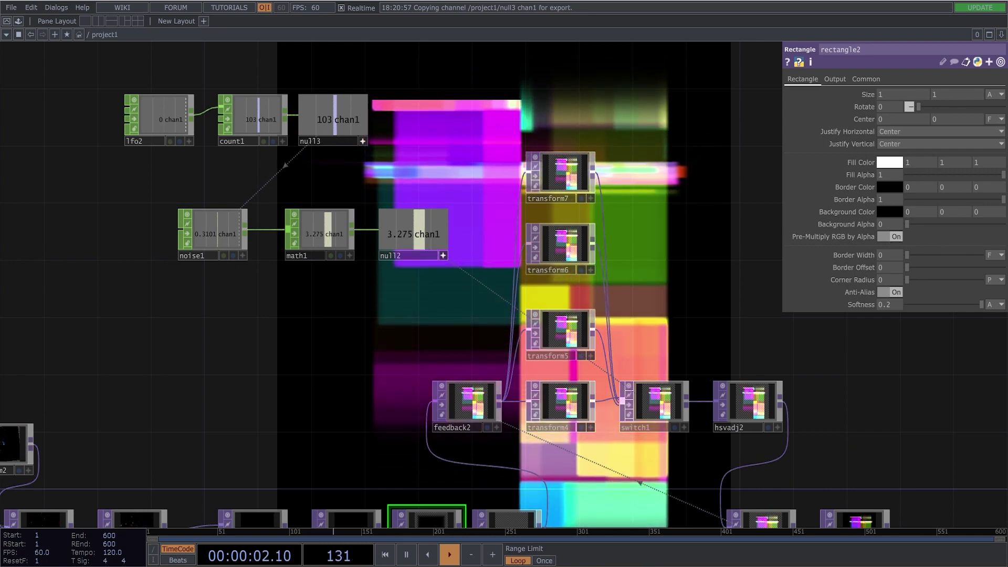
- Turn on Blend between Inputs for the Switch TOP in the second feedback loop
{"action": "scroll", "coordinate": [457, 373], "scroll_direction": "down", "scroll_amount": 5}
{"action": "scroll", "coordinate": [553, 404], "scroll_direction": "up", "scroll_amount": 6}
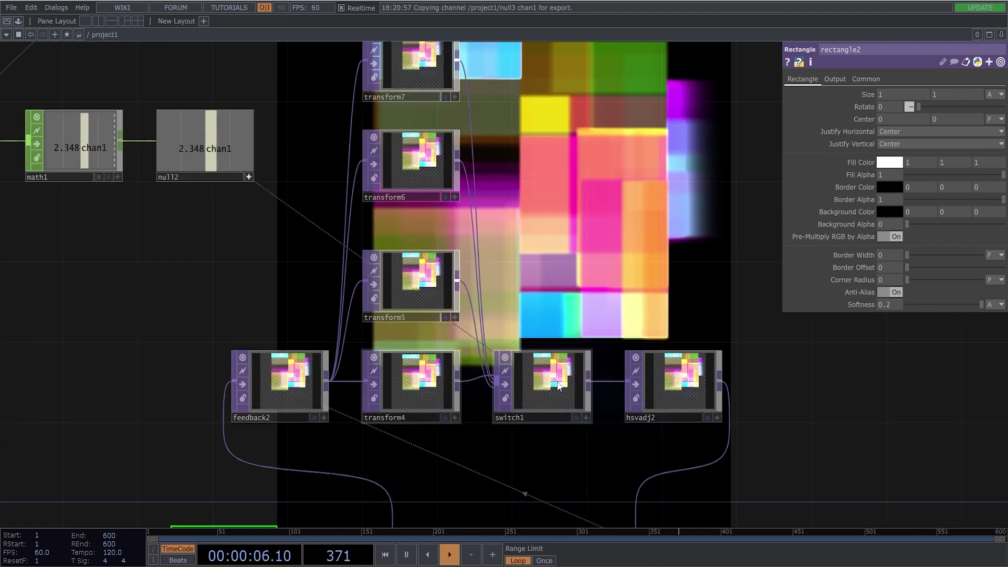
{"action": "left_click", "coordinate": [559, 387]}
{"action": "left_click_drag", "start_coordinate": [634, 137], "coordinate": [482, 203]}
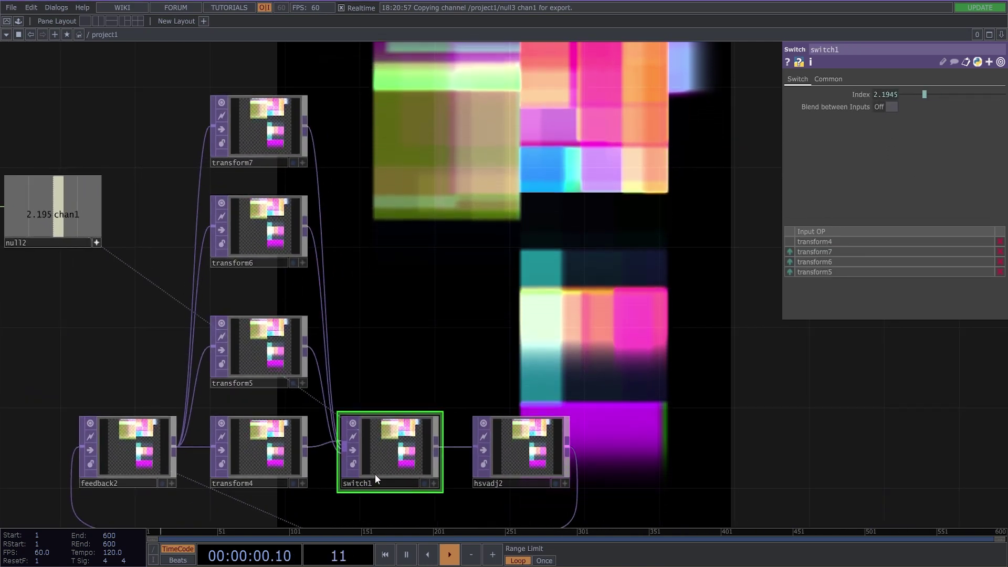
{"action": "left_click_drag", "start_coordinate": [414, 299], "coordinate": [441, 183]}
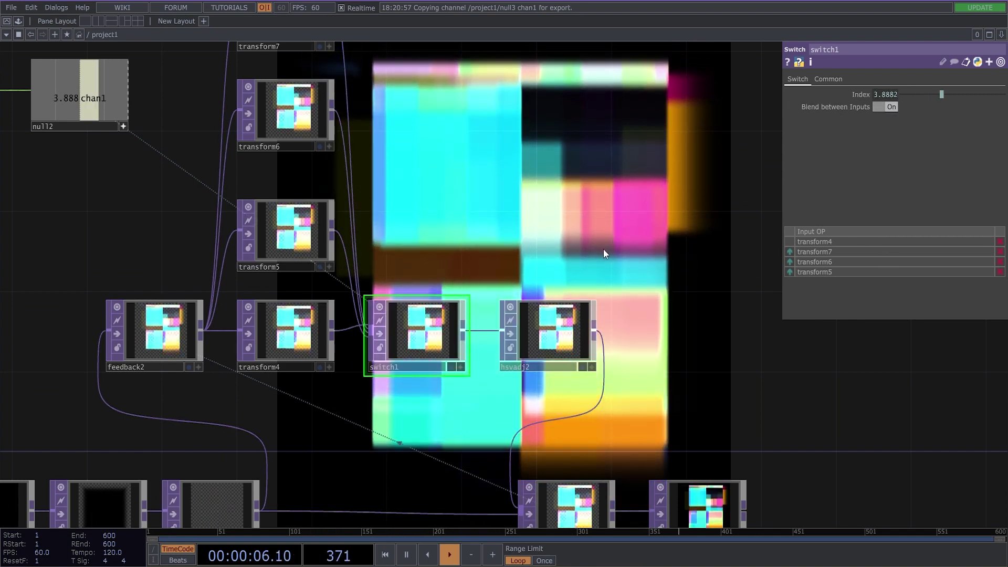
- Append a Fit TOP to the output of rgbkey1 at the end of the network
{"action": "left_click_drag", "start_coordinate": [597, 179], "coordinate": [552, 289]}
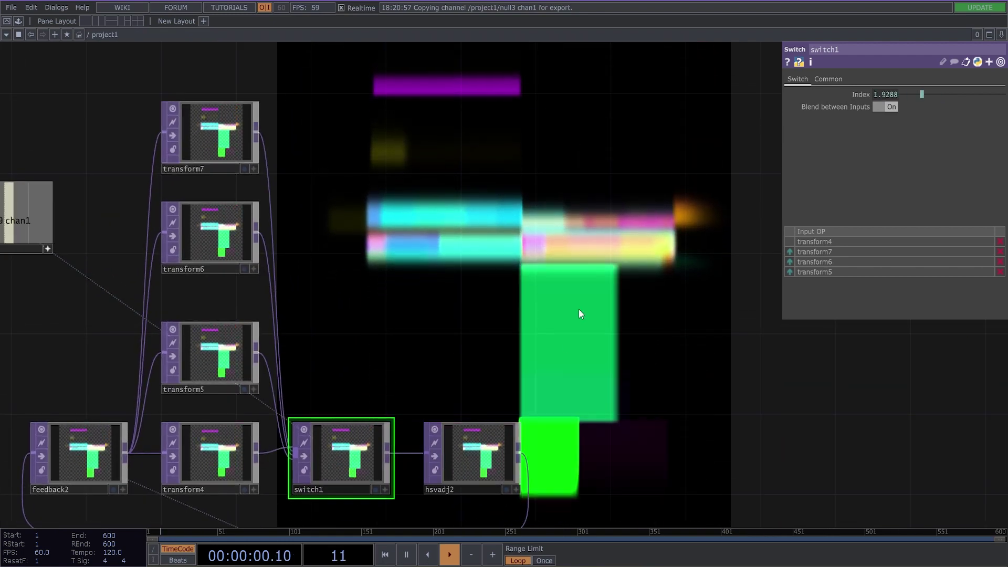
{"action": "left_click_drag", "start_coordinate": [427, 395], "coordinate": [385, 194]}
{"action": "scroll", "coordinate": [386, 200], "scroll_direction": "down", "scroll_amount": 2}
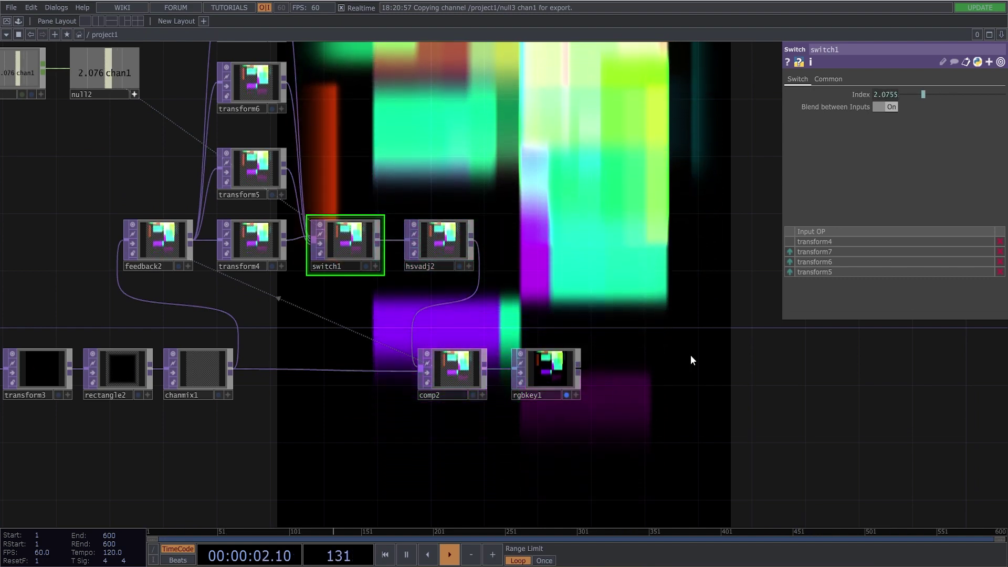
{"action": "left_click_drag", "start_coordinate": [690, 353], "coordinate": [654, 368]}
{"action": "left_click_drag", "start_coordinate": [149, 476], "coordinate": [458, 410]}
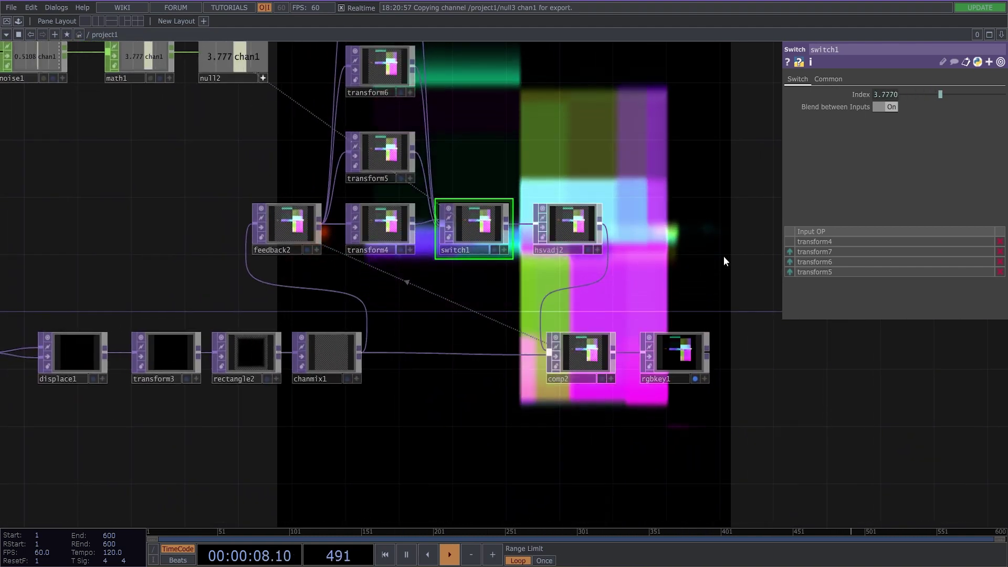
{"action": "left_click_drag", "start_coordinate": [724, 259], "coordinate": [513, 301]}
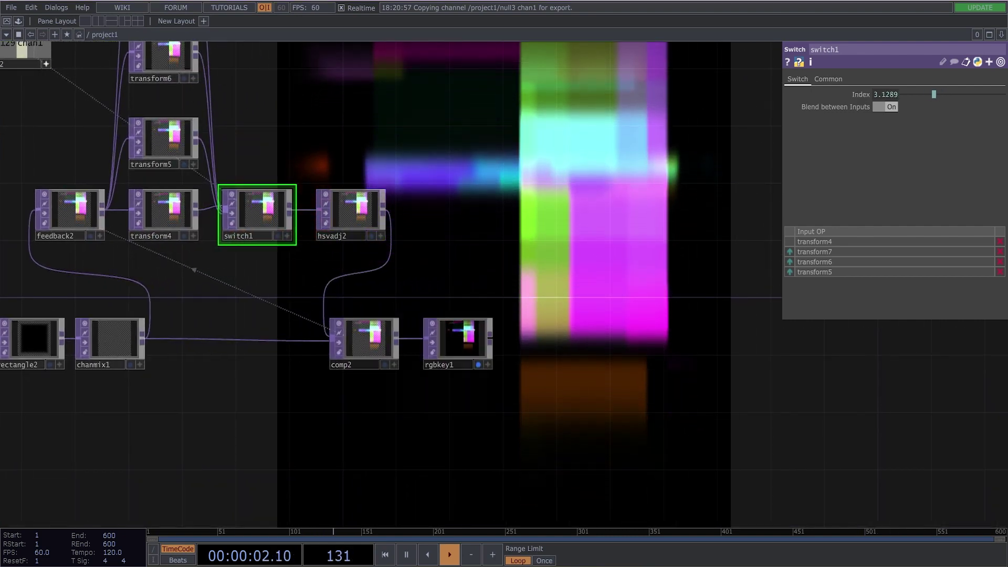
{"action": "scroll", "coordinate": [541, 356], "scroll_direction": "up", "scroll_amount": 3}
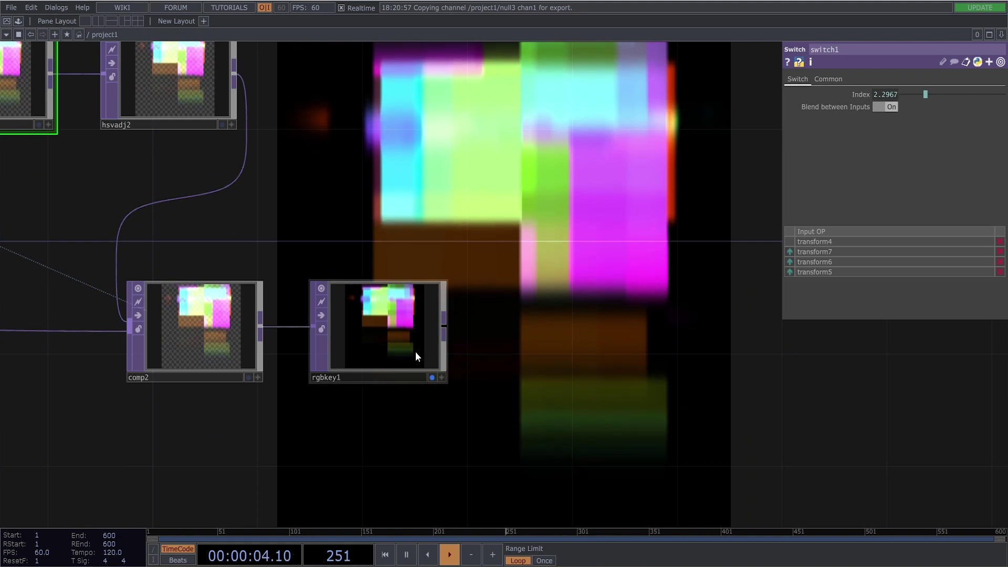
{"action": "right_click", "coordinate": [445, 328]}
{"action": "left_click", "coordinate": [357, 195]}
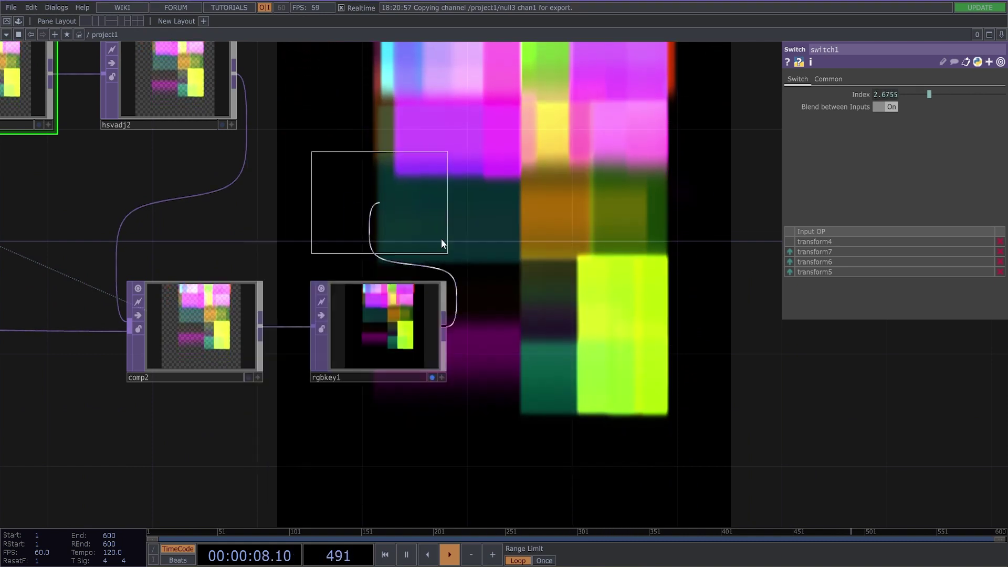
{"action": "left_click", "coordinate": [550, 336]}
- Set fit2's Output Resolution to Quarter and display fit2 as the background instead of rgbkey1
{"action": "left_click", "coordinate": [815, 79]}
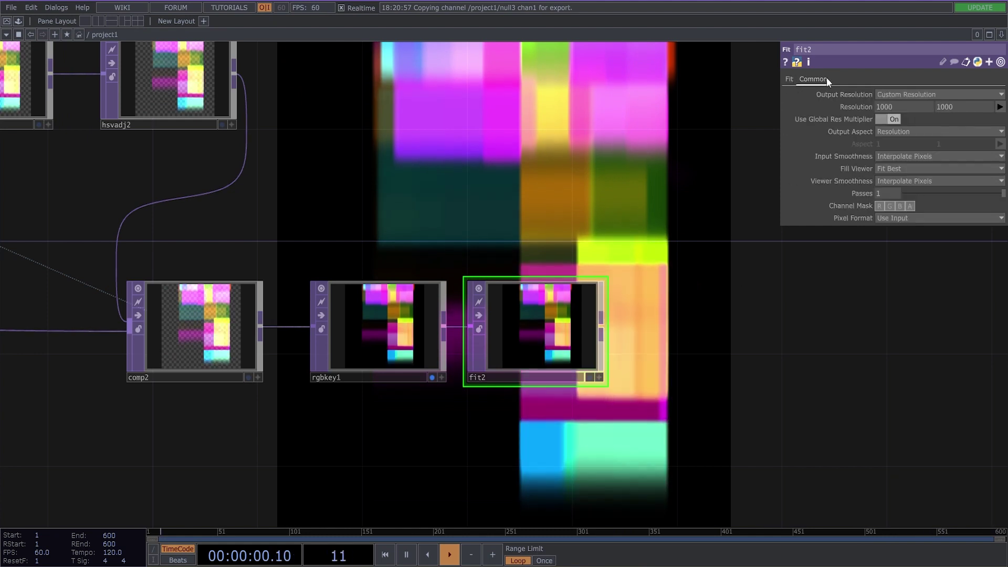
{"action": "left_click", "coordinate": [897, 93]}
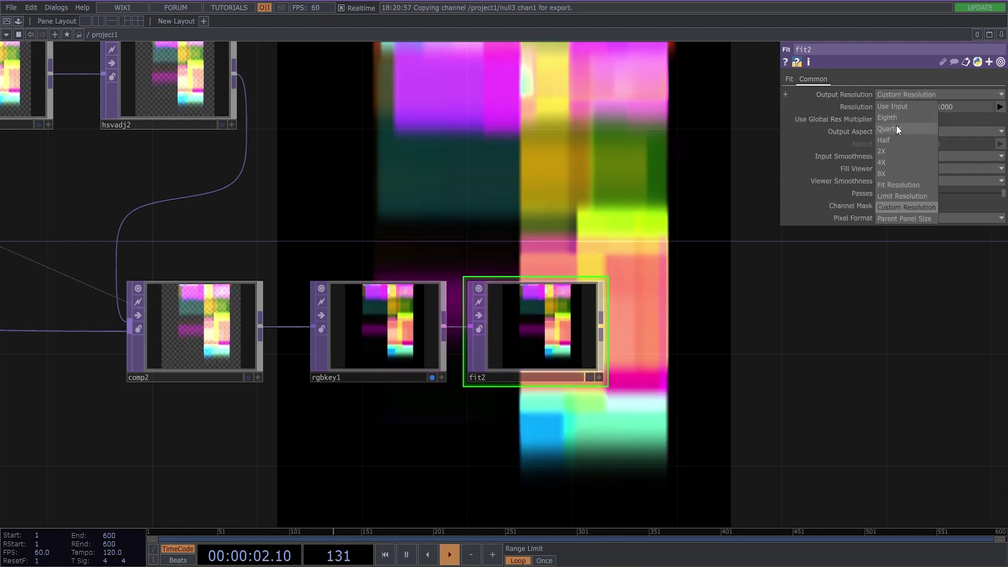
{"action": "left_click", "coordinate": [896, 125]}
{"action": "scroll", "coordinate": [475, 373], "scroll_direction": "up", "scroll_amount": 3}
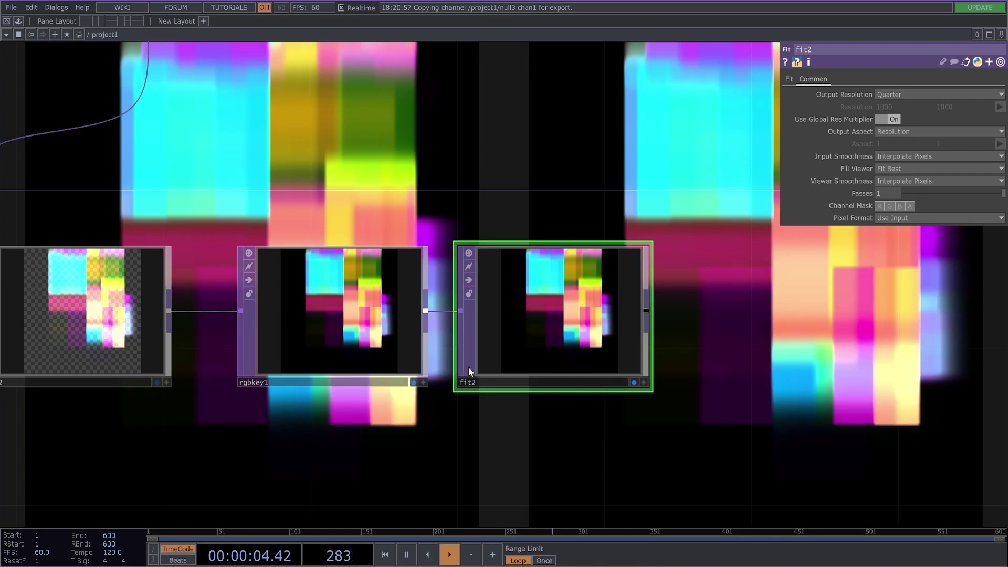
{"action": "left_click", "coordinate": [414, 382]}
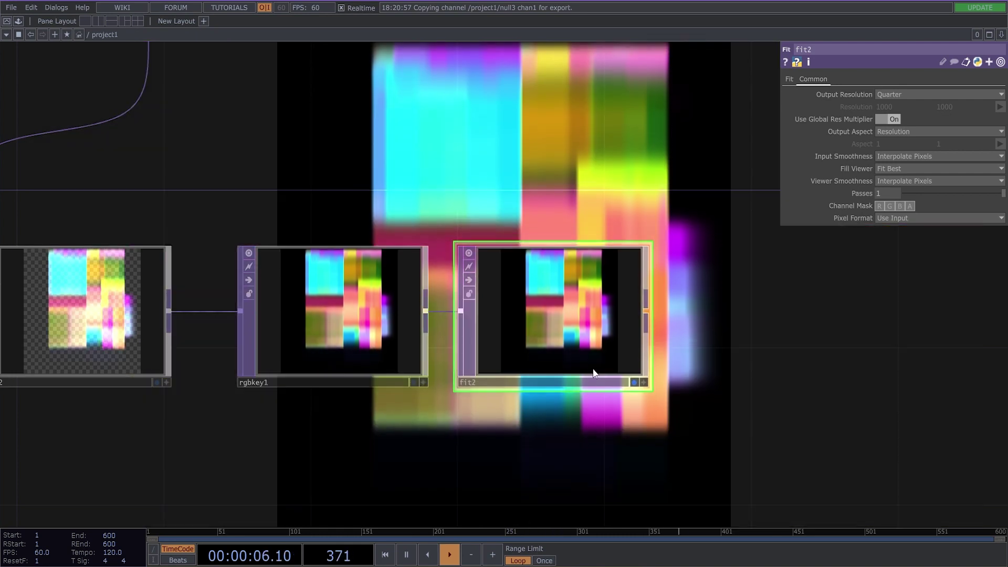
- Check the size and format information of the fit2 node
{"action": "left_click_drag", "start_coordinate": [590, 271], "coordinate": [538, 263]}
{"action": "middle_click_drag", "start_coordinate": [538, 264], "coordinate": [353, 263]}
{"action": "middle_click", "coordinate": [213, 286]}
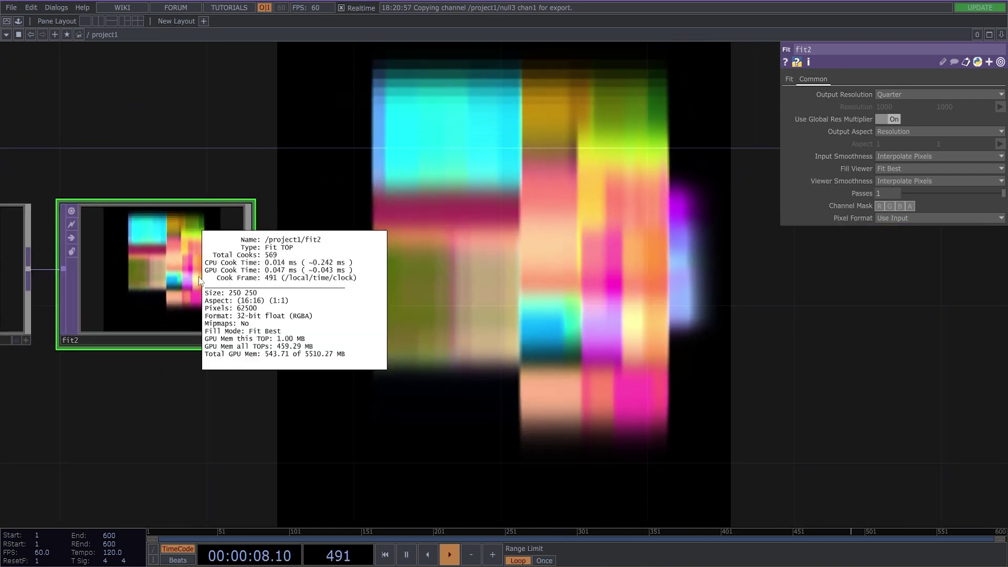
{"action": "left_click_drag", "start_coordinate": [383, 189], "coordinate": [328, 221]}
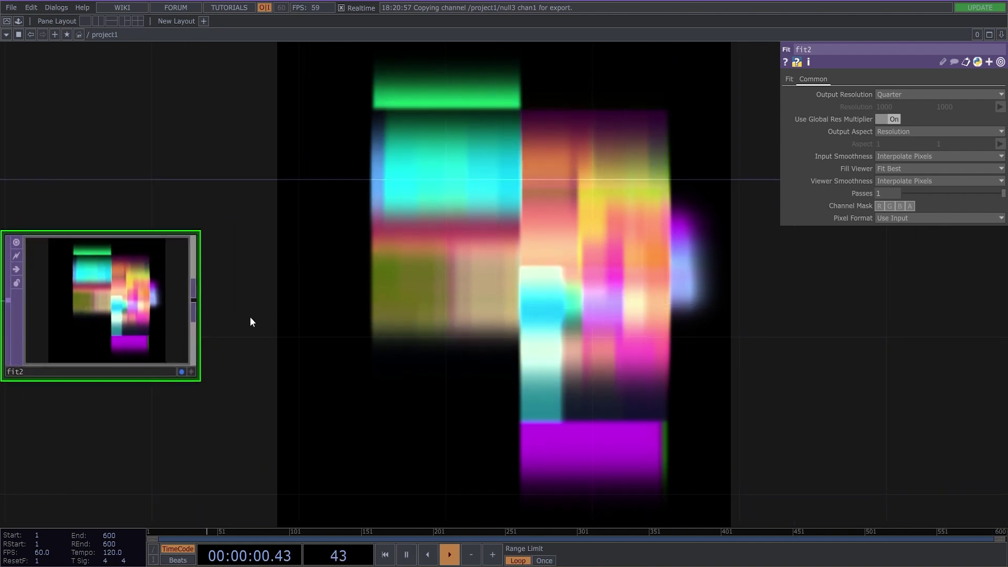
{"action": "right_click", "coordinate": [194, 303]}
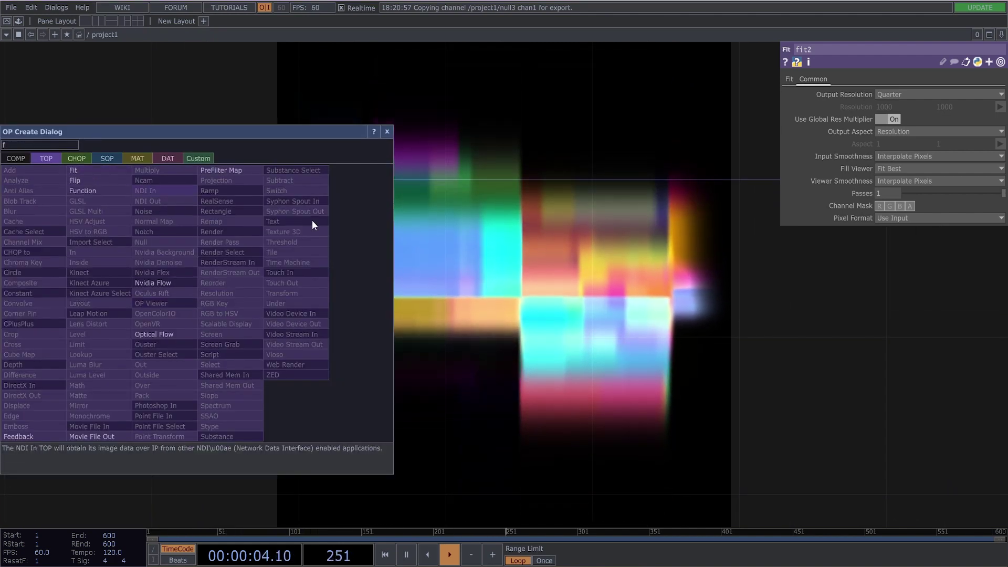
{"action": "left_click", "coordinate": [515, 320]}
{"action": "left_click", "coordinate": [213, 268]}
{"action": "left_click_drag", "start_coordinate": [459, 352], "coordinate": [735, 410]}
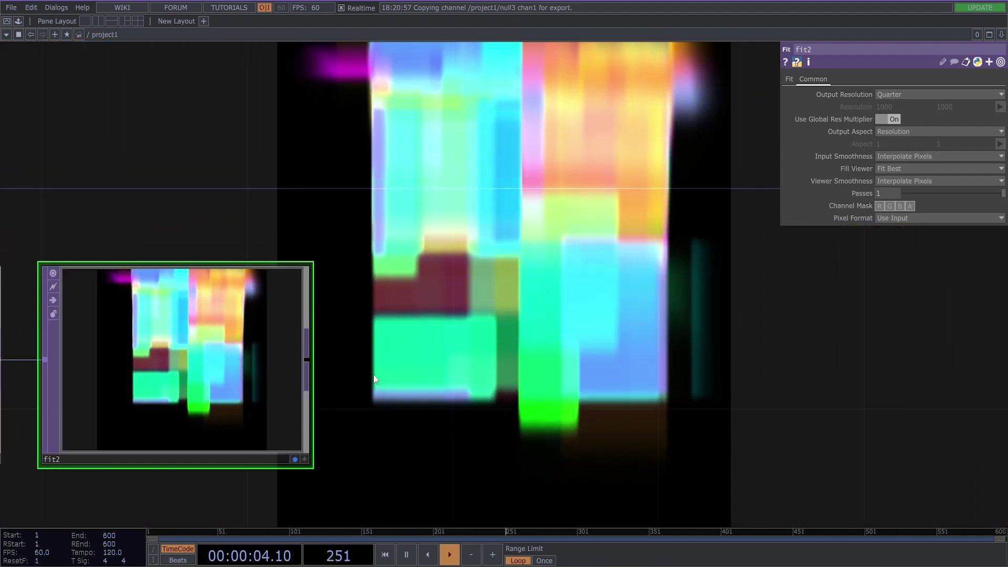
- Append a Fit TOP to fit2 and set its Output Resolution to Custom Resolution at 1000 by 1000
{"action": "right_click", "coordinate": [305, 361]}
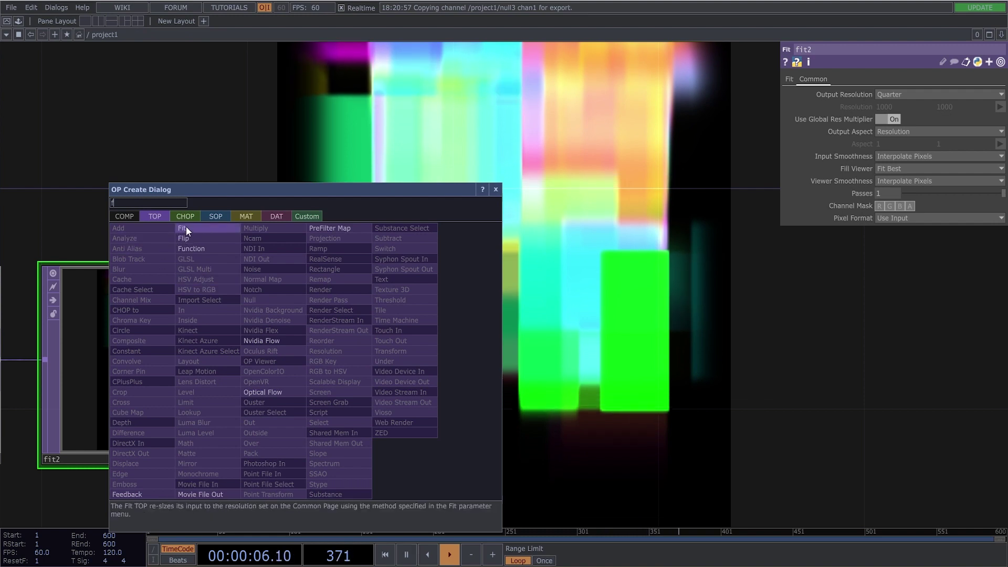
{"action": "left_click", "coordinate": [157, 241]}
{"action": "left_click", "coordinate": [511, 363]}
{"action": "scroll", "coordinate": [604, 368], "scroll_direction": "down", "scroll_amount": 2}
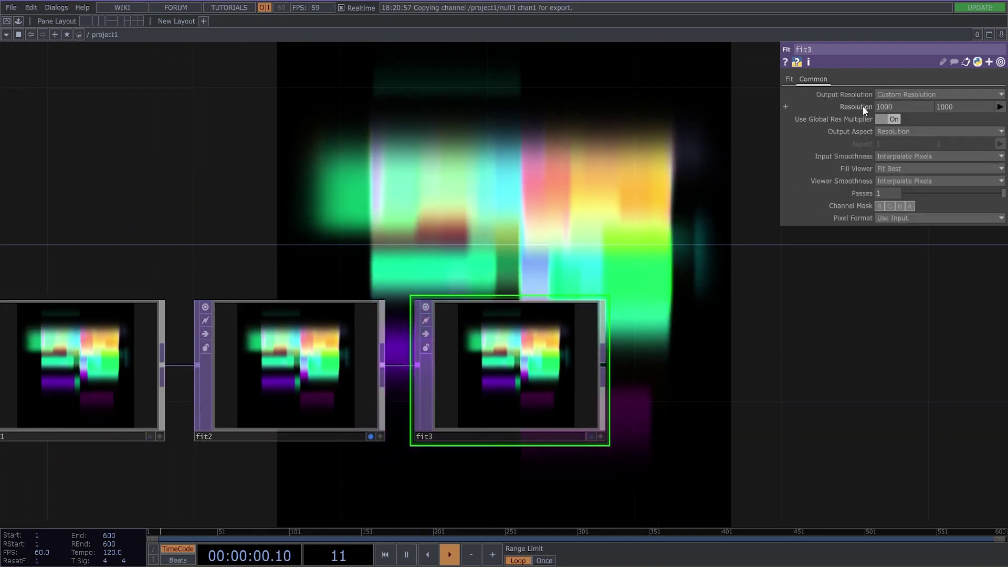
{"action": "left_click", "coordinate": [862, 106]}
- Add a Ramp TOP above fit3 and connect fit3's output to its input
{"action": "left_click_drag", "start_coordinate": [672, 336], "coordinate": [571, 389]}
{"action": "scroll", "coordinate": [499, 341], "scroll_direction": "down", "scroll_amount": 2}
{"action": "key", "text": "Tab"}
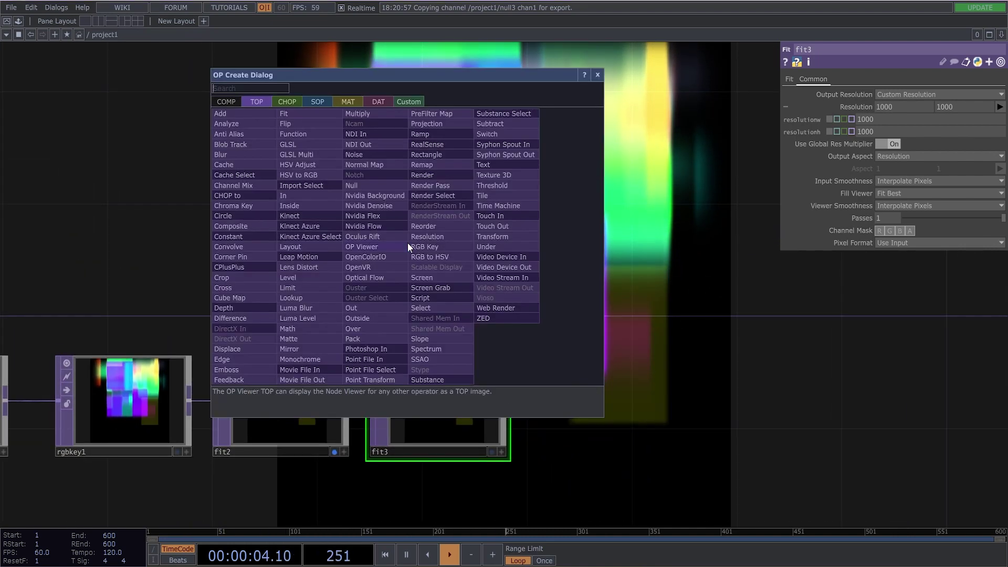
{"action": "type", "text": "ra"}
{"action": "left_click", "coordinate": [432, 136]}
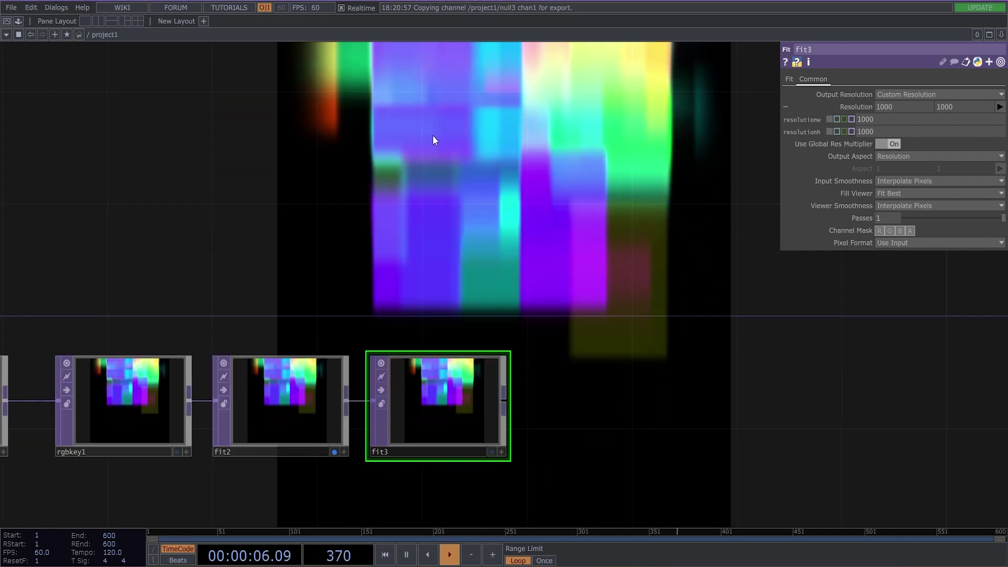
{"action": "left_click", "coordinate": [413, 209]}
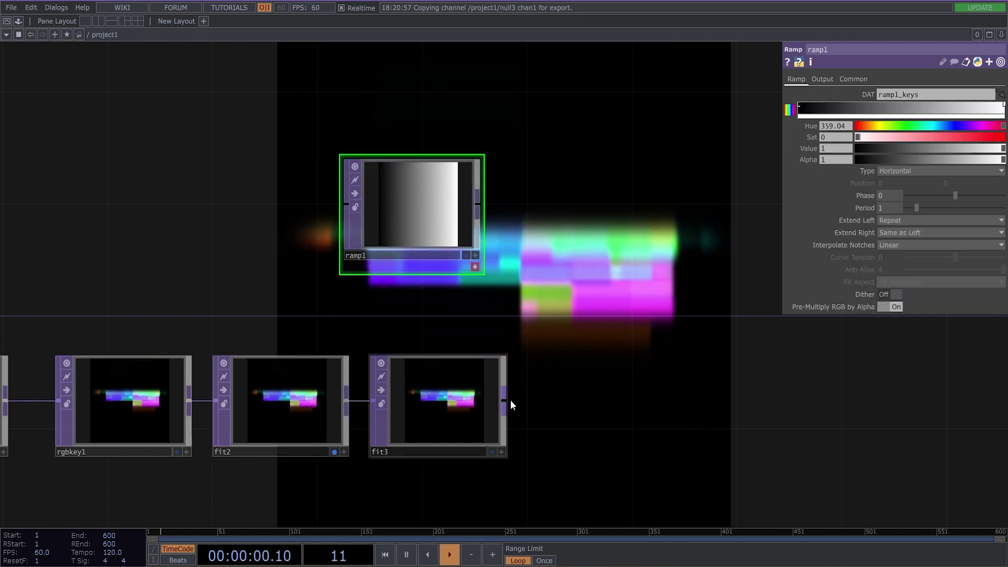
{"action": "left_click_drag", "start_coordinate": [508, 400], "coordinate": [329, 210]}
{"action": "scroll", "coordinate": [418, 198], "scroll_direction": "up", "scroll_amount": 3}
- Set ramp1's Combine with Input option to Set Resolution Only
{"action": "left_click", "coordinate": [824, 77]}
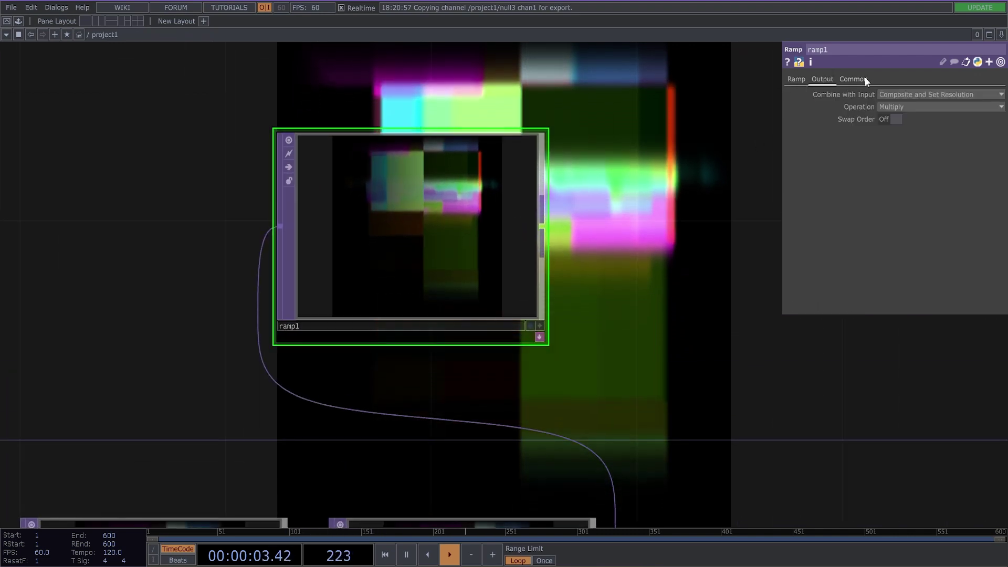
{"action": "left_click", "coordinate": [886, 94]}
{"action": "left_click", "coordinate": [910, 106]}
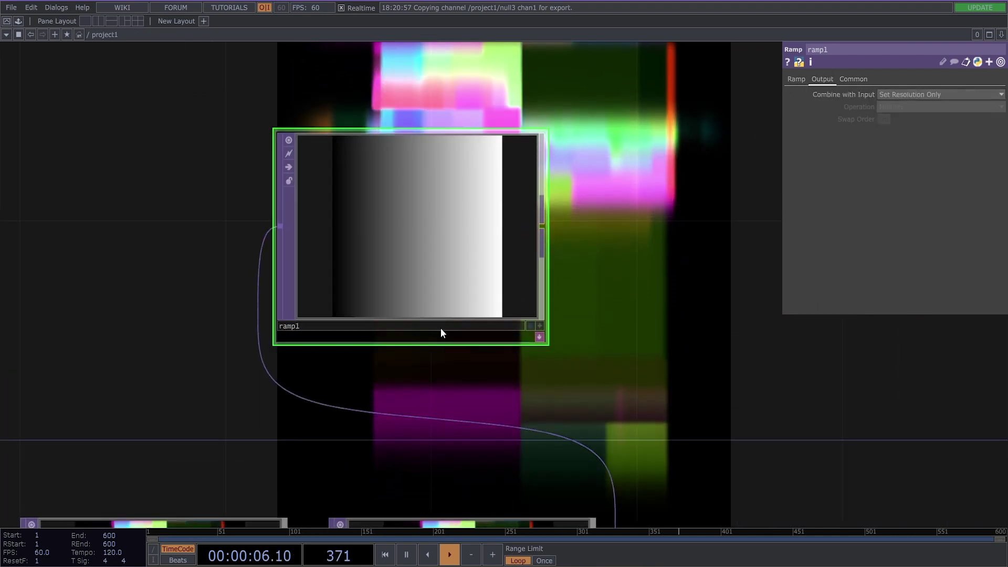
- Combine ramp1 and fit3 in a new Composite TOP and display it as the background instead of fit2
{"action": "scroll", "coordinate": [465, 342], "scroll_direction": "down", "scroll_amount": 5}
{"action": "scroll", "coordinate": [465, 342], "scroll_direction": "up", "scroll_amount": 2}
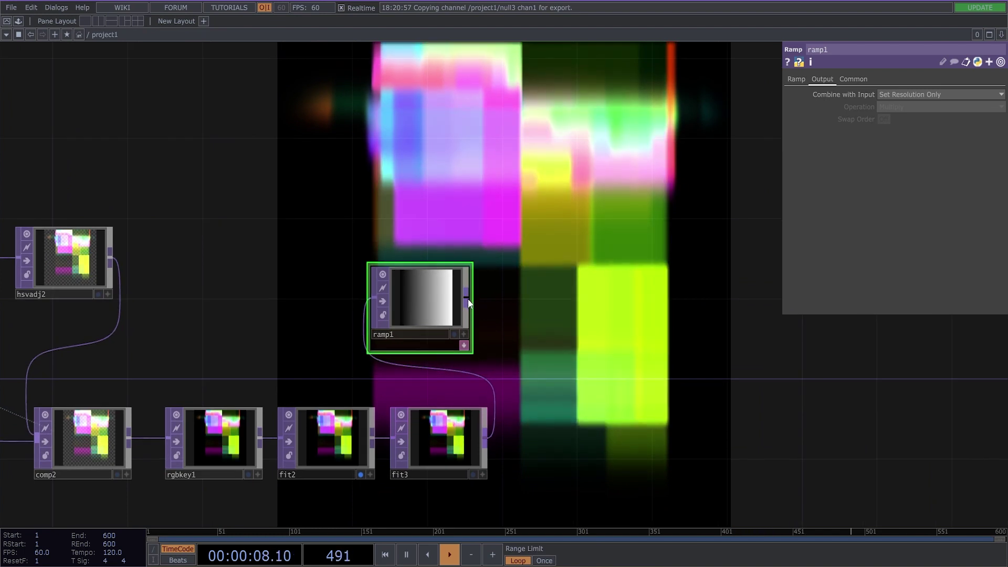
{"action": "right_click", "coordinate": [468, 299]}
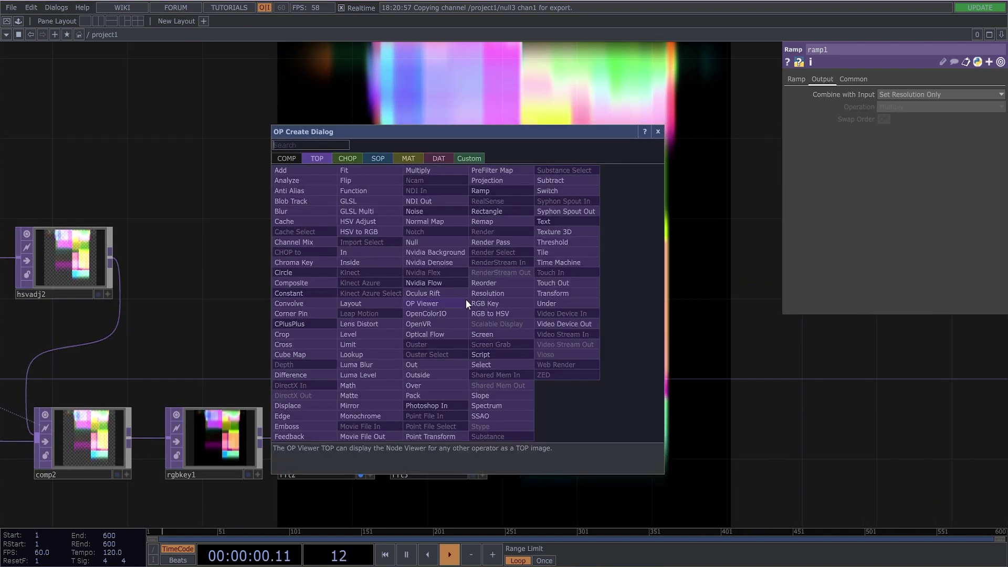
{"action": "type", "text": "c"}
{"action": "left_click", "coordinate": [313, 284]}
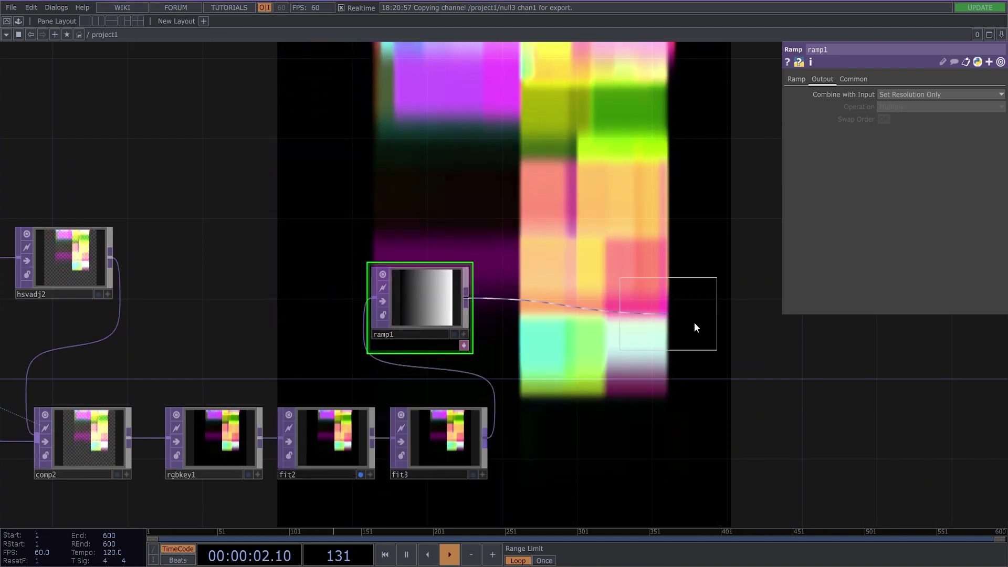
{"action": "left_click", "coordinate": [682, 425]}
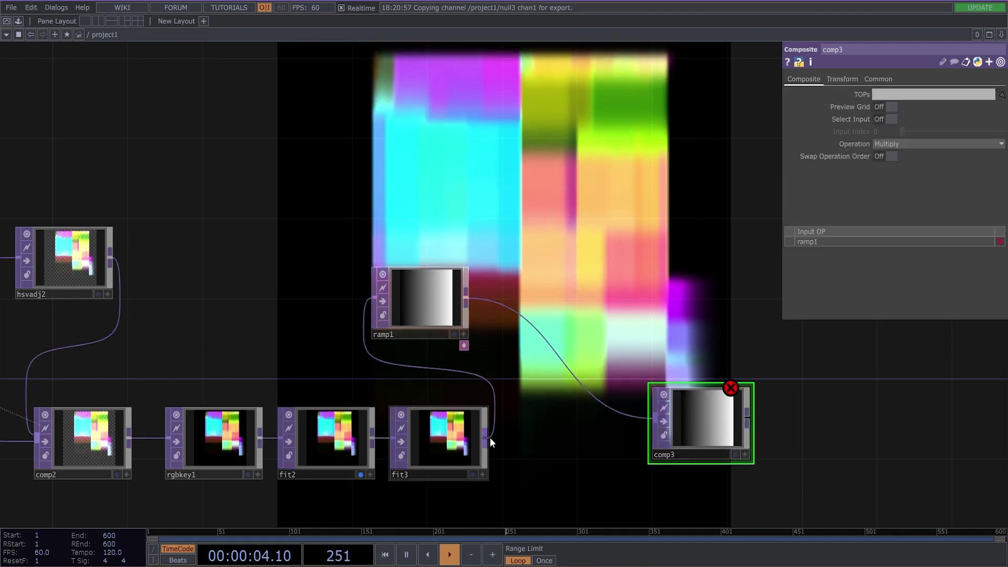
{"action": "left_click_drag", "start_coordinate": [486, 438], "coordinate": [654, 423]}
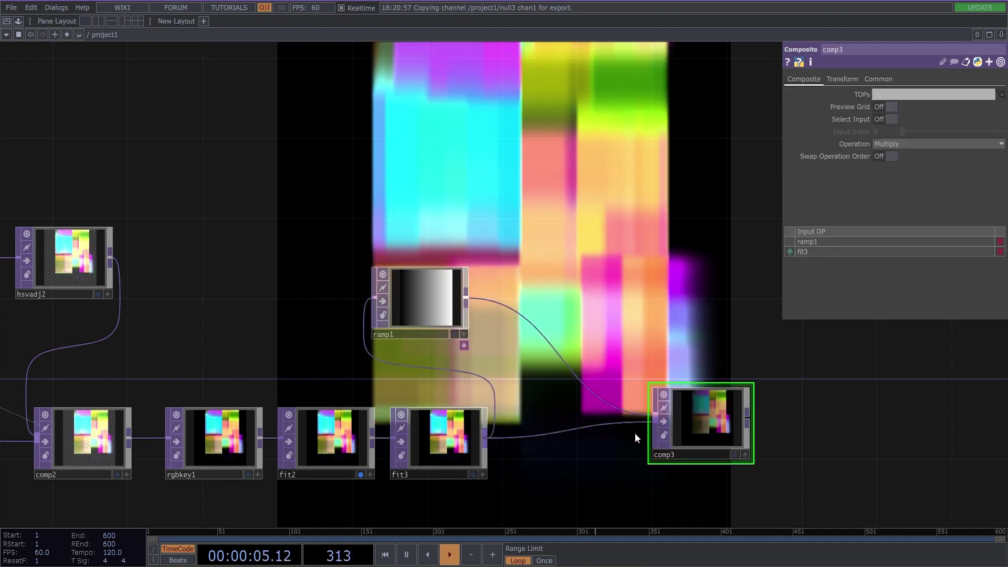
{"action": "left_click", "coordinate": [735, 454]}
{"action": "left_click", "coordinate": [361, 475]}
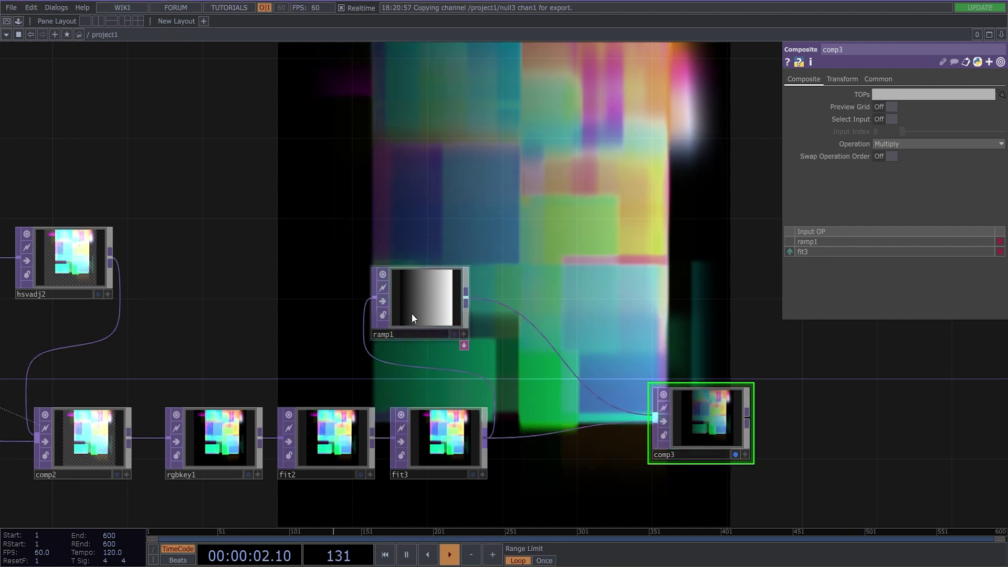
- Set ramp1's Period to 0.005 to produce fine vertical stripes
{"action": "left_click", "coordinate": [426, 314]}
{"action": "left_click", "coordinate": [797, 79]}
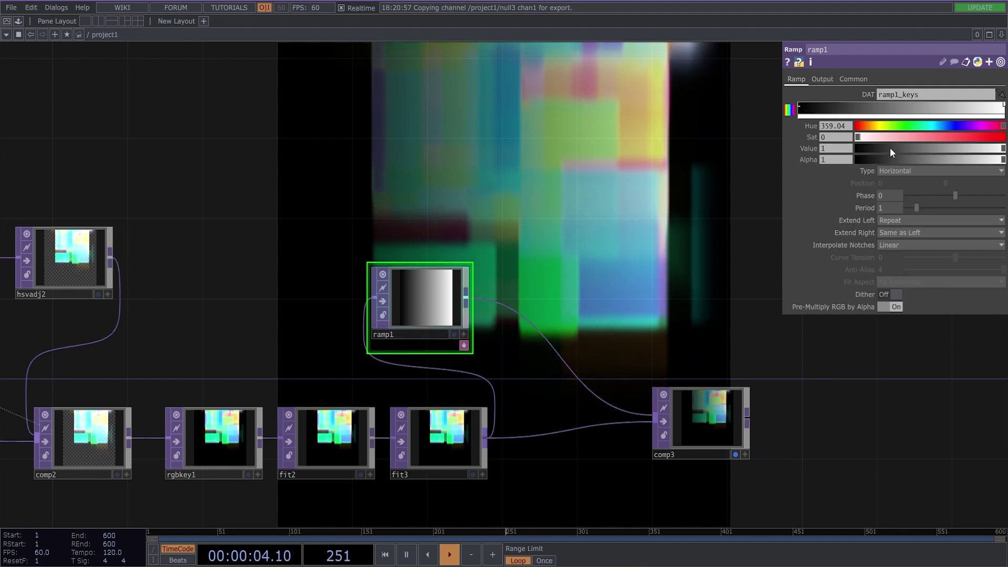
{"action": "left_click_drag", "start_coordinate": [913, 207], "coordinate": [908, 209]}
{"action": "middle_click_drag", "start_coordinate": [899, 229], "coordinate": [864, 230]}
- Append a Level TOP with Invert set to 1 after comp3 and display it as the background instead of comp3
{"action": "scroll", "coordinate": [800, 281], "scroll_direction": "down", "scroll_amount": 3}
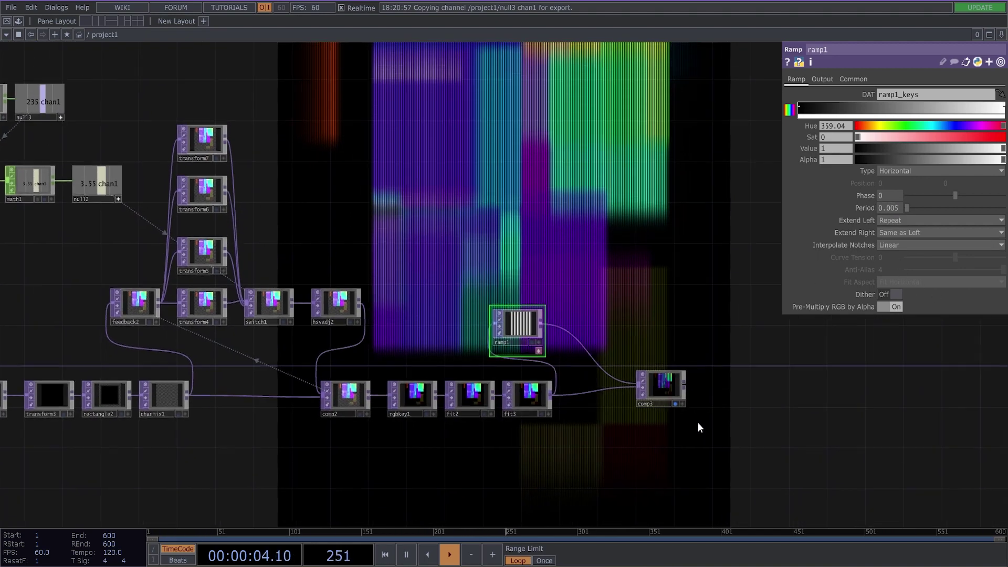
{"action": "scroll", "coordinate": [693, 394], "scroll_direction": "up", "scroll_amount": 5}
{"action": "left_click", "coordinate": [654, 397]}
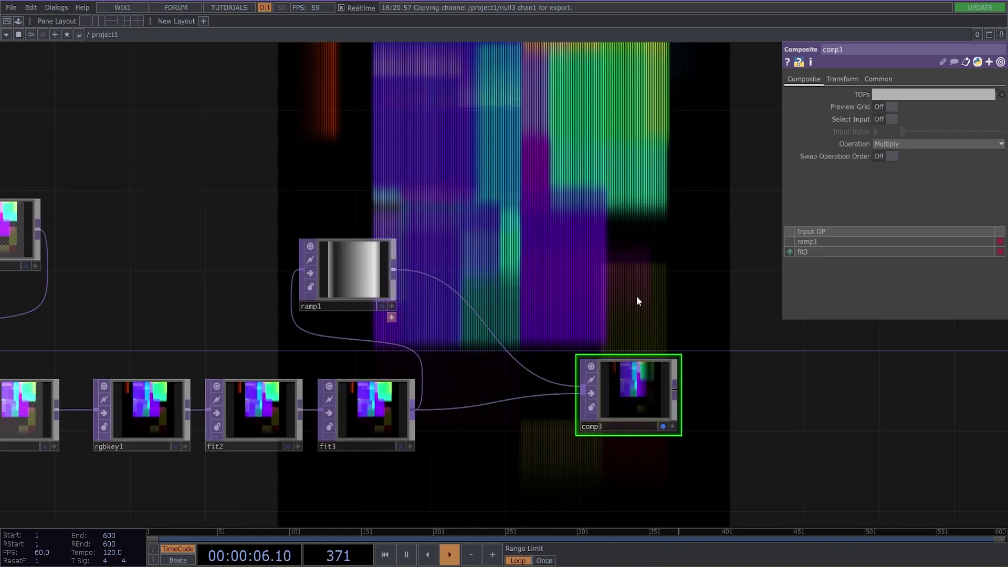
{"action": "scroll", "coordinate": [376, 270], "scroll_direction": "up", "scroll_amount": 5}
{"action": "scroll", "coordinate": [399, 281], "scroll_direction": "down", "scroll_amount": 4}
{"action": "left_click_drag", "start_coordinate": [738, 417], "coordinate": [510, 319]}
{"action": "right_click", "coordinate": [475, 295]}
{"action": "type", "text": "le"}
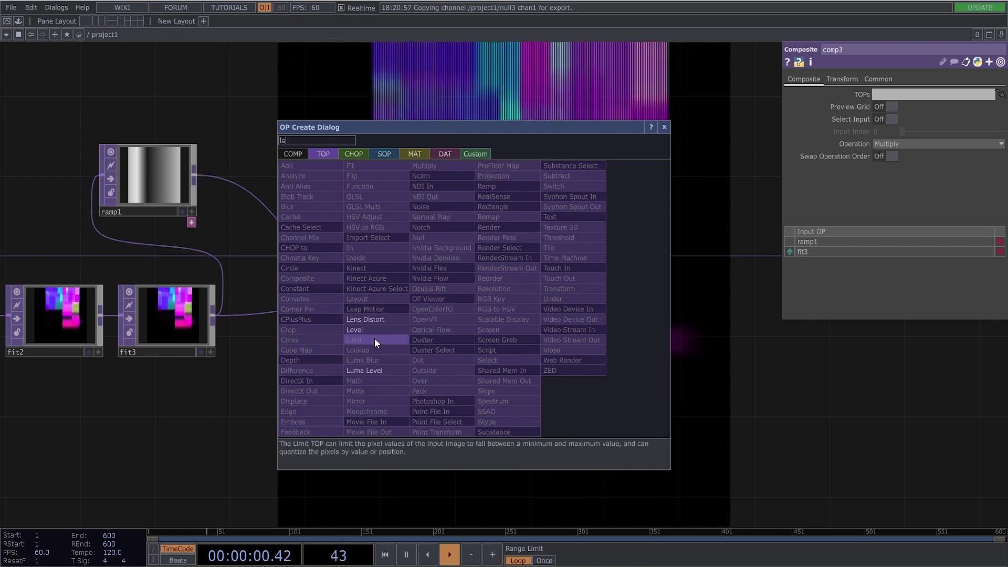
{"action": "key", "text": "Return"}
{"action": "left_click", "coordinate": [590, 302]}
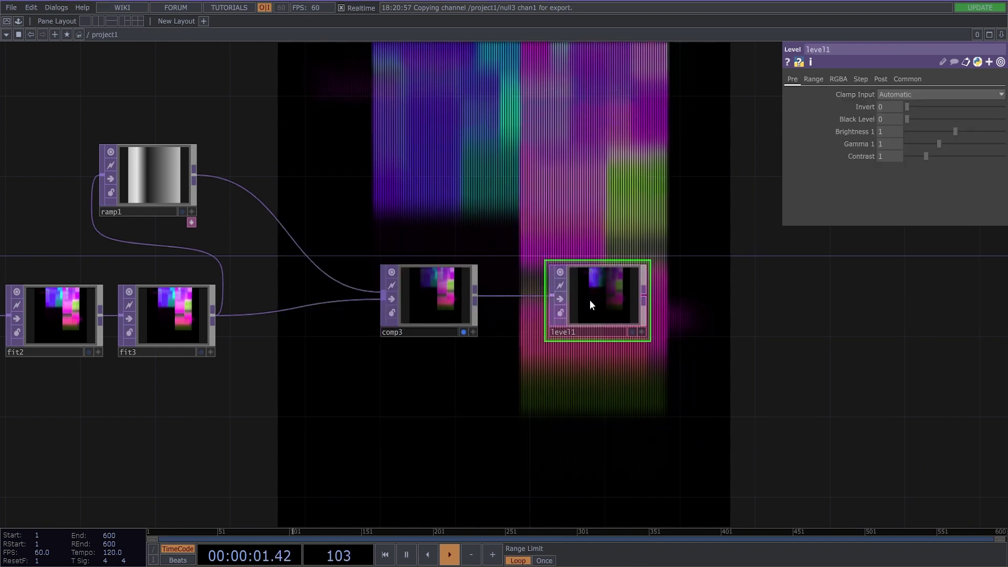
{"action": "left_click", "coordinate": [463, 331]}
{"action": "left_click", "coordinate": [629, 331]}
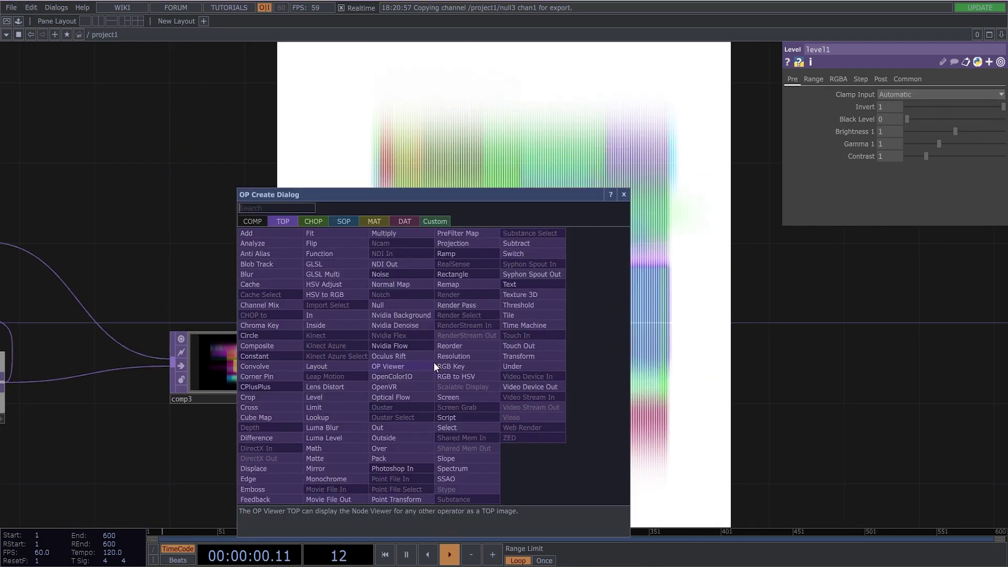
- Append a Level TOP to level1 as the new background, raising its Black Level to about 0.29 and adjusting Brightness 1
{"action": "left_click", "coordinate": [338, 397]}
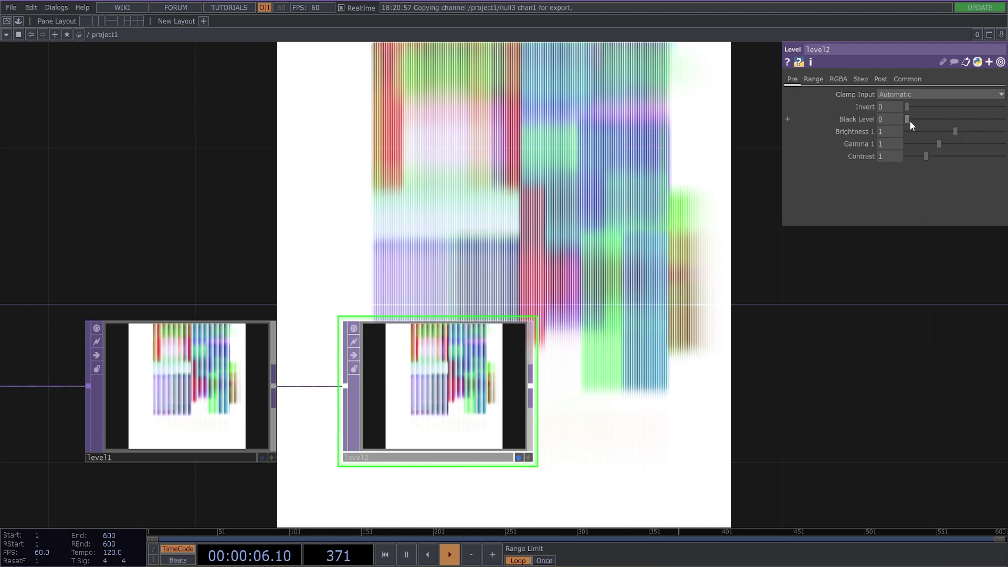
{"action": "left_click_drag", "start_coordinate": [907, 120], "coordinate": [917, 118]}
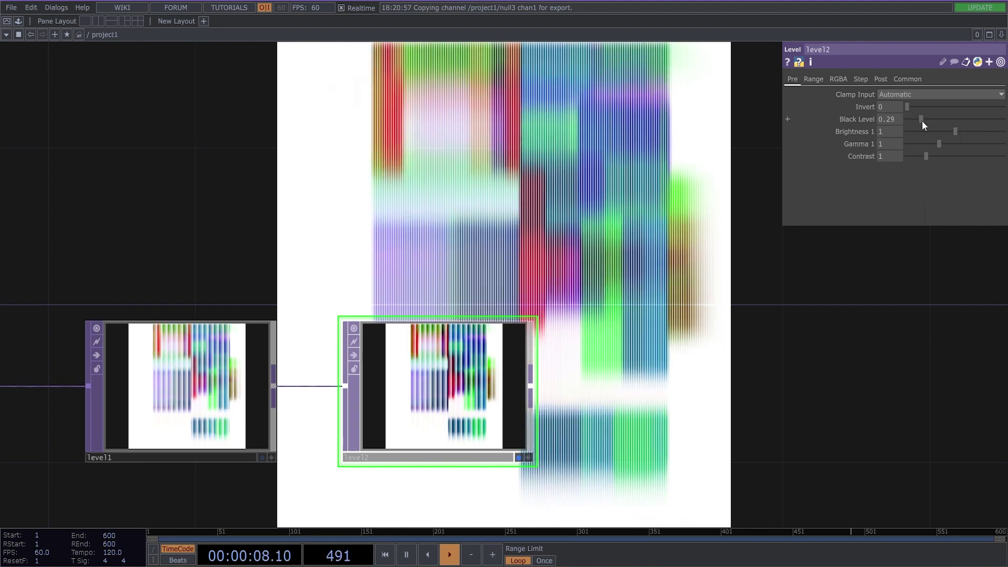
{"action": "left_click_drag", "start_coordinate": [954, 132], "coordinate": [928, 116]}
- Examine ramp1's Period setting and the striped output of level1 and level2
{"action": "middle_click_drag", "start_coordinate": [577, 237], "coordinate": [495, 213]}
{"action": "left_click_drag", "start_coordinate": [528, 230], "coordinate": [709, 291]}
{"action": "left_click", "coordinate": [108, 254]}
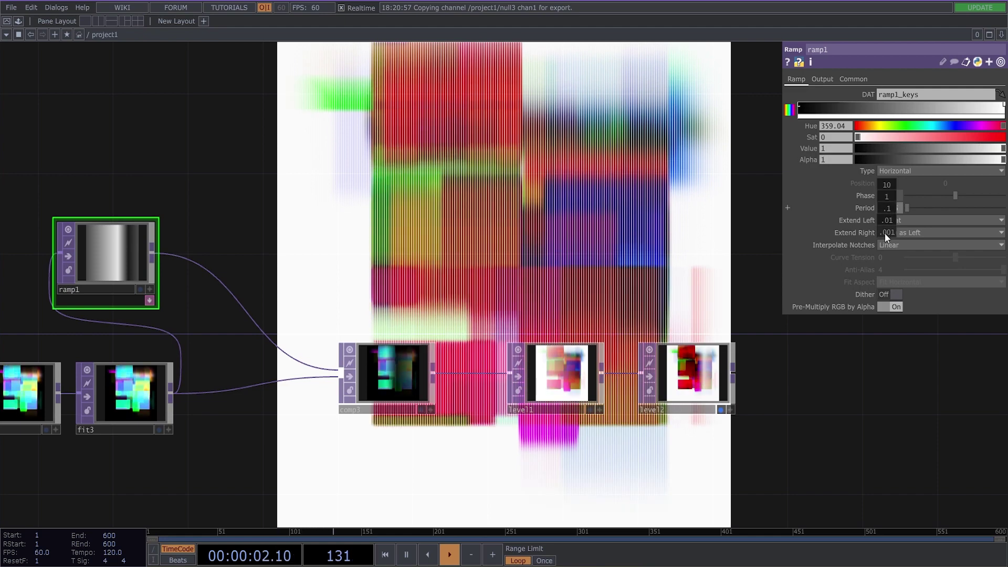
{"action": "mouse_move", "coordinate": [884, 234]}
{"action": "middle_mouse_down"}
{"action": "mouse_move", "coordinate": [919, 234]}
{"action": "mouse_move", "coordinate": [884, 234]}
{"action": "middle_mouse_up"}
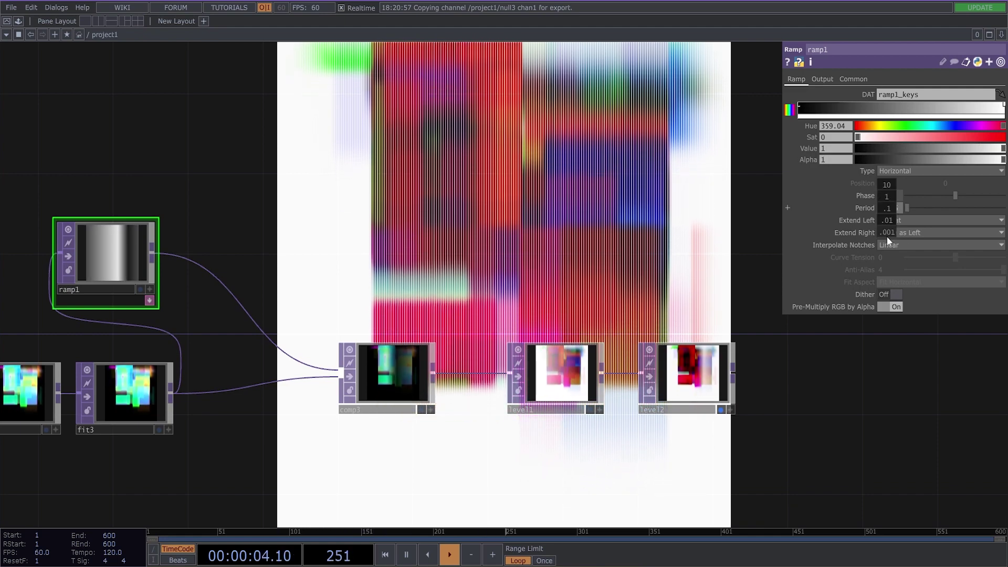
{"action": "left_click_drag", "start_coordinate": [621, 398], "coordinate": [367, 338]}
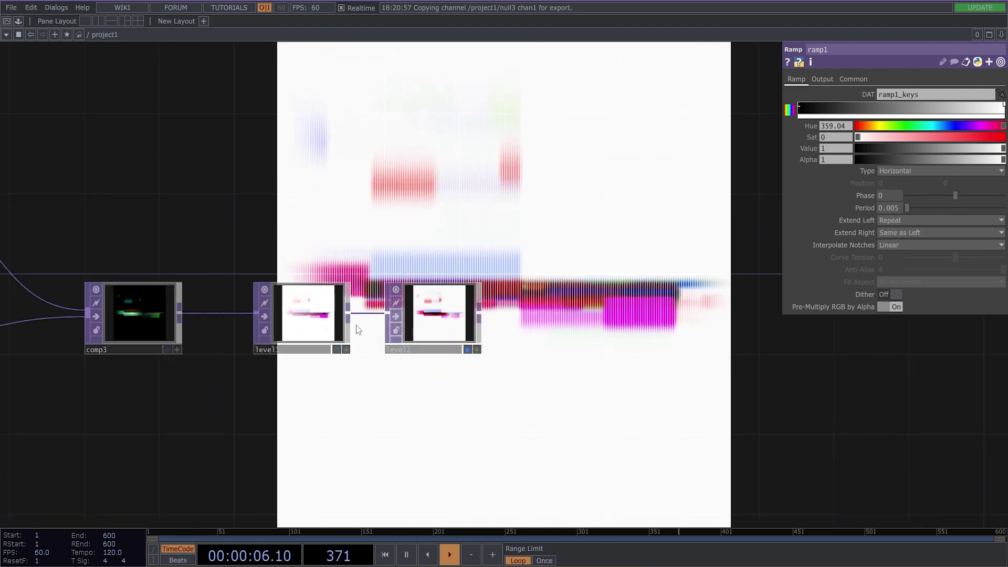
{"action": "scroll", "coordinate": [472, 297], "scroll_direction": "up", "scroll_amount": 5}
{"action": "scroll", "coordinate": [389, 297], "scroll_direction": "down", "scroll_amount": 8}
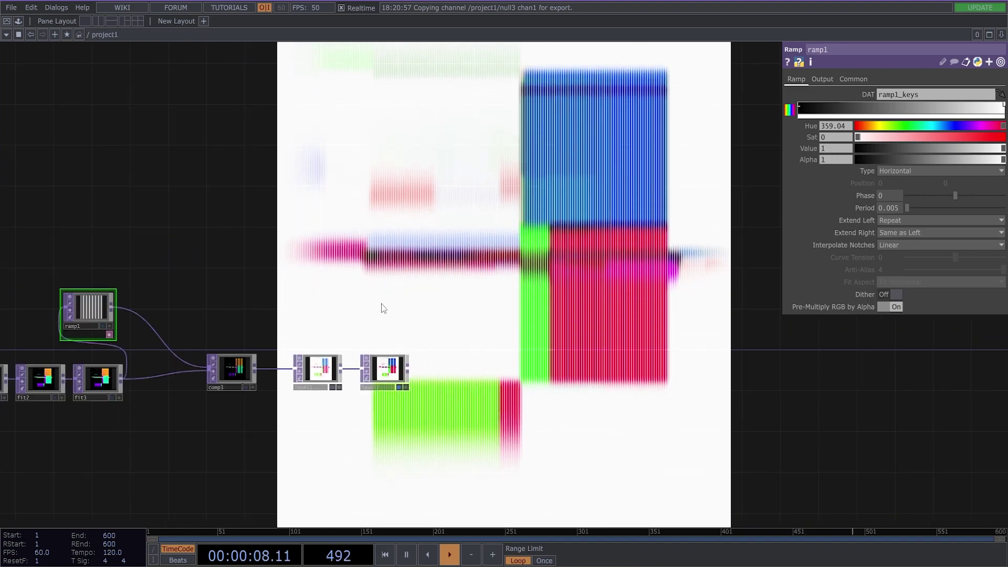
- Connect transform4's output to switch1 again, several more times, as additional switch inputs in the second feedback loop
{"action": "left_click_drag", "start_coordinate": [382, 298], "coordinate": [727, 333]}
{"action": "left_click_drag", "start_coordinate": [413, 279], "coordinate": [690, 296]}
{"action": "left_click", "coordinate": [111, 152]}
{"action": "scroll", "coordinate": [58, 115], "scroll_direction": "up", "scroll_amount": 3}
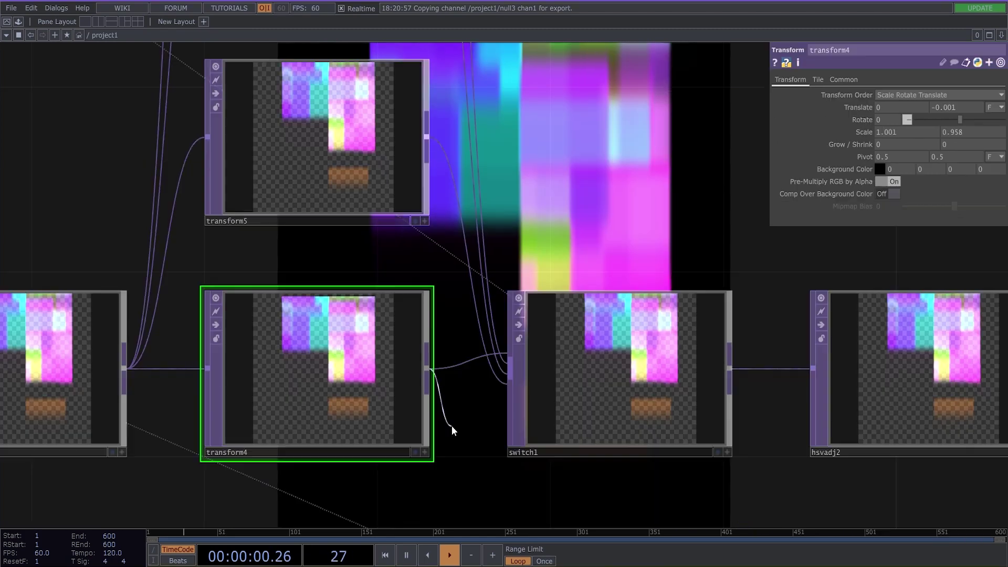
{"action": "scroll", "coordinate": [450, 421], "scroll_direction": "down", "scroll_amount": 4}
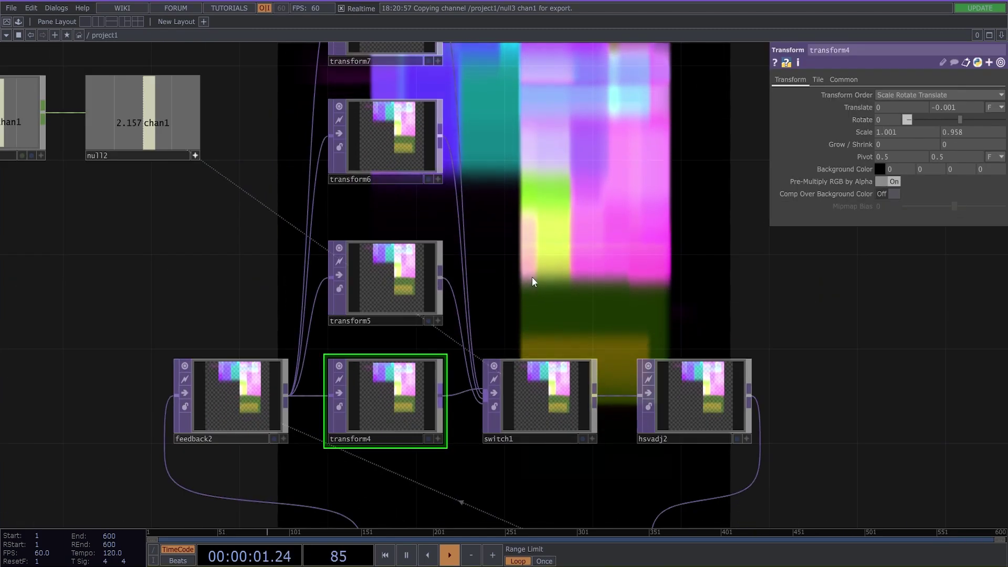
{"action": "left_click_drag", "start_coordinate": [531, 281], "coordinate": [333, 358]}
{"action": "scroll", "coordinate": [332, 358], "scroll_direction": "down", "scroll_amount": 3}
{"action": "left_click_drag", "start_coordinate": [414, 328], "coordinate": [506, 262]}
{"action": "scroll", "coordinate": [362, 404], "scroll_direction": "up", "scroll_amount": 4}
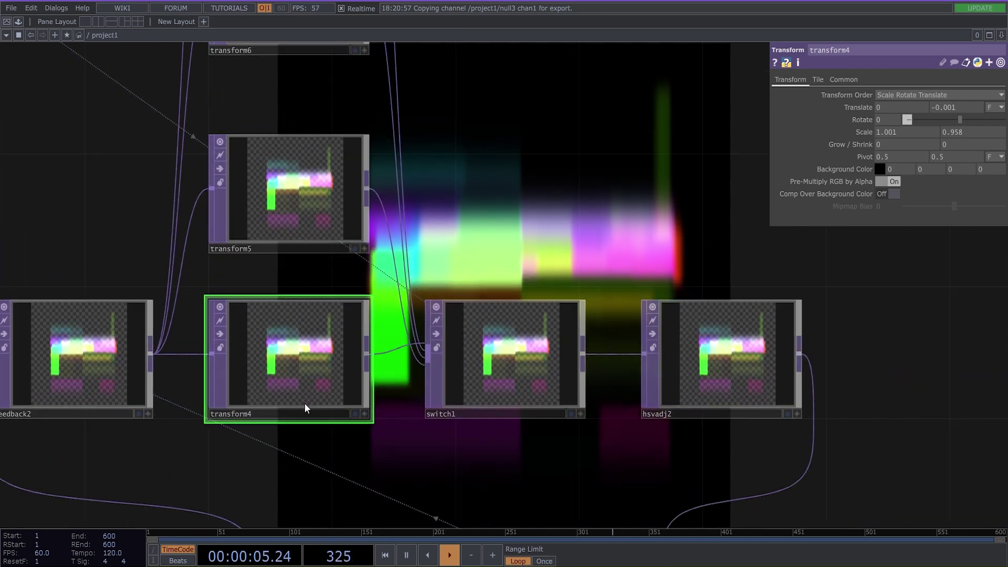
{"action": "scroll", "coordinate": [345, 363], "scroll_direction": "up", "scroll_amount": 2}
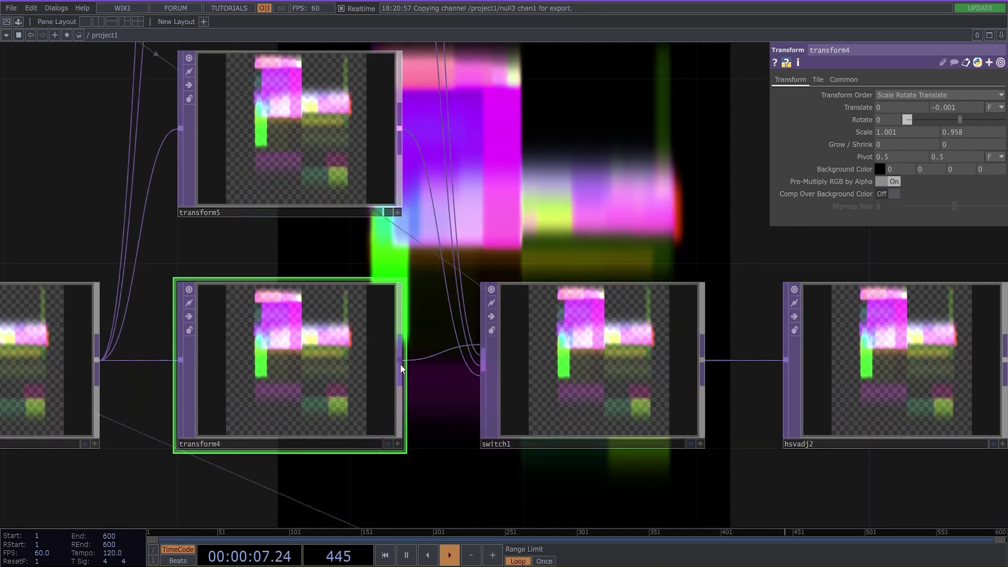
{"action": "left_click", "coordinate": [401, 362]}
{"action": "left_click", "coordinate": [480, 377]}
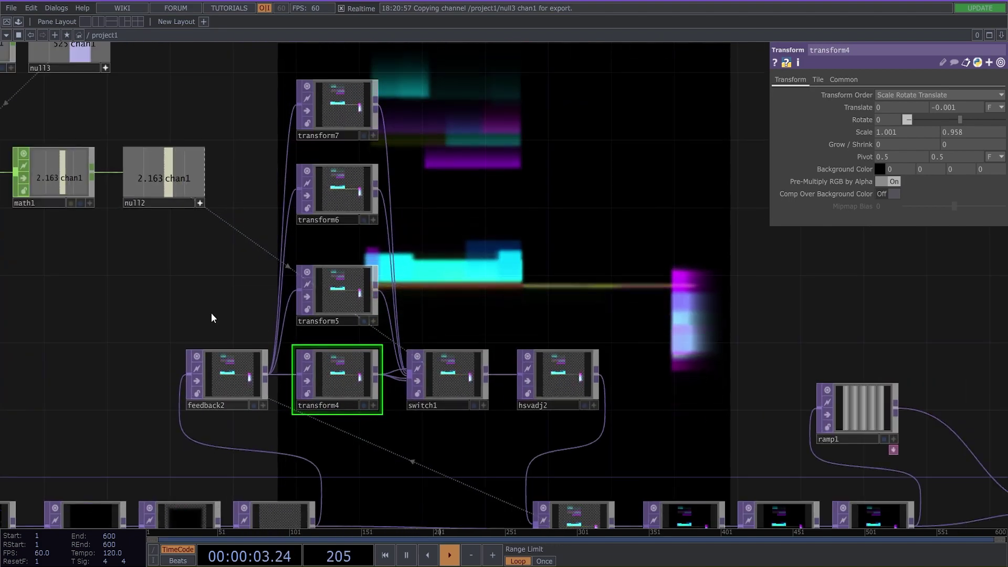
- Set the upper To Range value of math1 to 7
{"action": "left_click_drag", "start_coordinate": [210, 310], "coordinate": [431, 374]}
{"action": "left_click", "coordinate": [296, 289]}
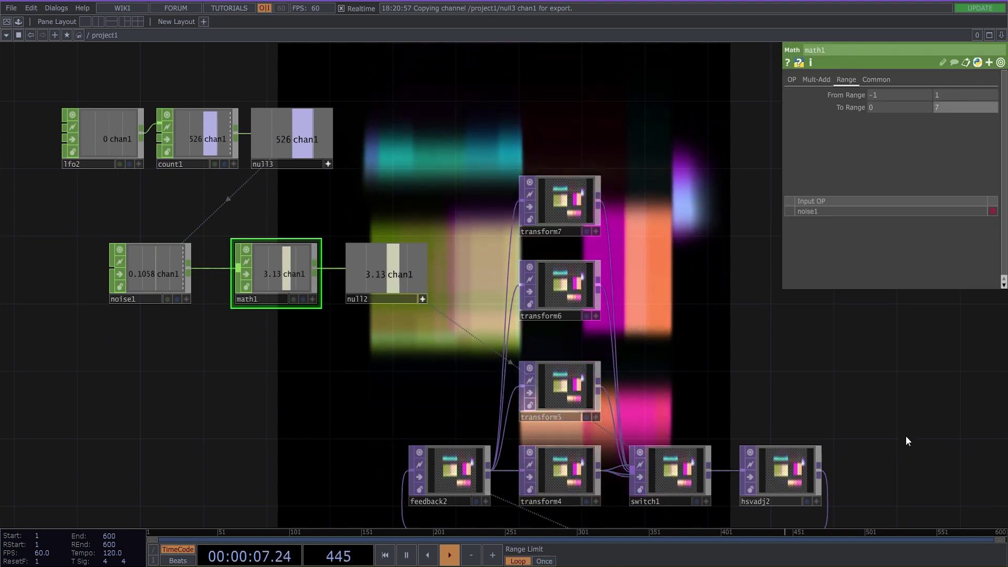
- Examine transform4's settings and the outputs of the stacked transforms feeding switch1 in the second feedback loop
{"action": "left_click_drag", "start_coordinate": [769, 408], "coordinate": [412, 322]}
{"action": "scroll", "coordinate": [209, 395], "scroll_direction": "up", "scroll_amount": 4}
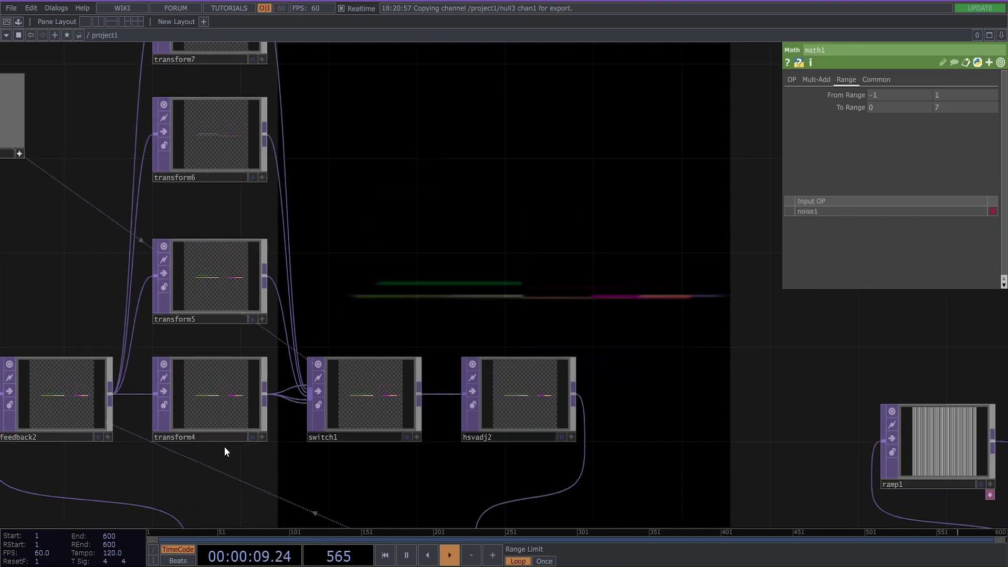
{"action": "left_click", "coordinate": [206, 415]}
{"action": "scroll", "coordinate": [206, 415], "scroll_direction": "up", "scroll_amount": 3}
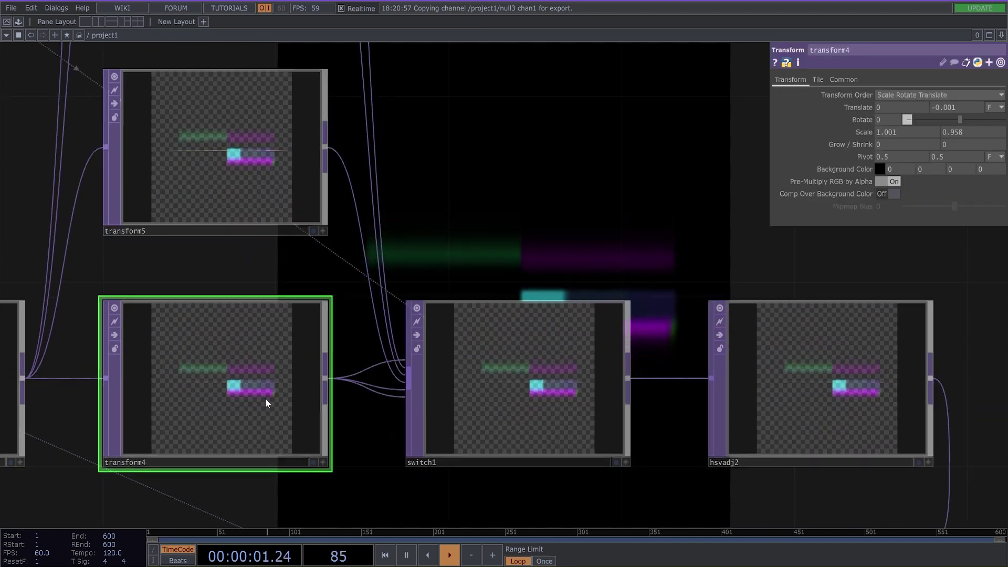
{"action": "scroll", "coordinate": [266, 400], "scroll_direction": "down", "scroll_amount": 5}
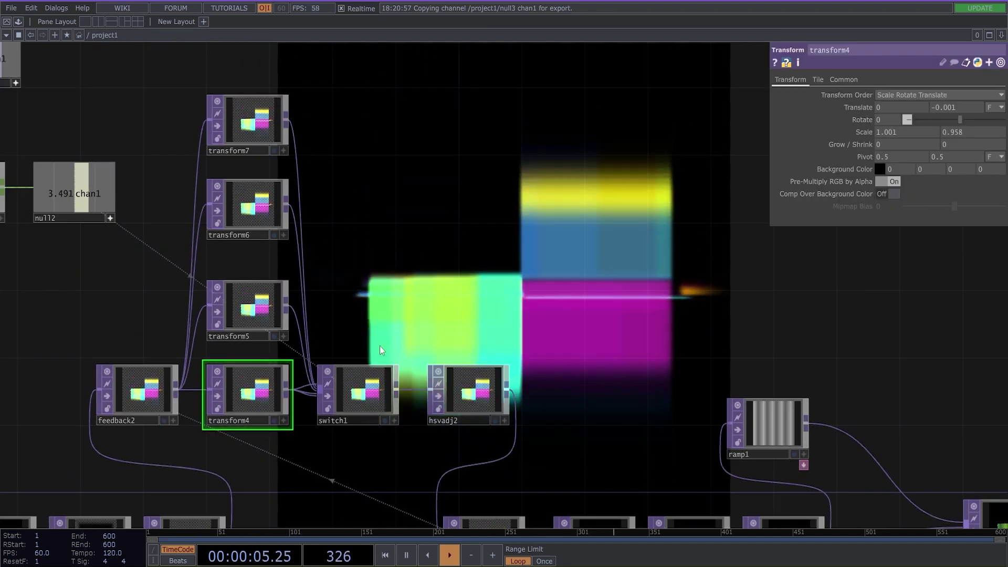
{"action": "scroll", "coordinate": [380, 344], "scroll_direction": "up", "scroll_amount": 2}
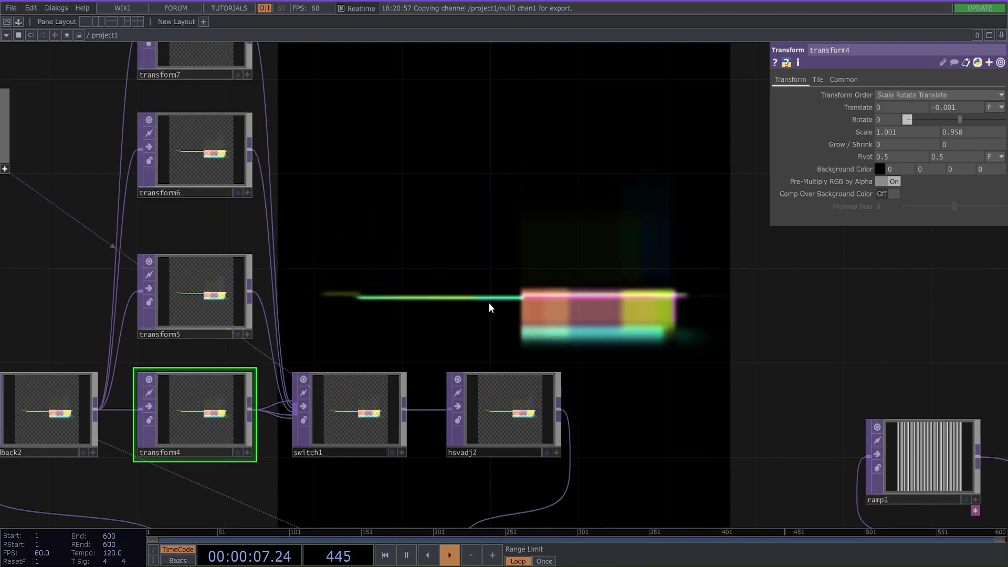
{"action": "scroll", "coordinate": [191, 428], "scroll_direction": "up", "scroll_amount": 2}
{"action": "scroll", "coordinate": [188, 430], "scroll_direction": "up", "scroll_amount": 2}
{"action": "left_click_drag", "start_coordinate": [661, 131], "coordinate": [858, 47]}
{"action": "scroll", "coordinate": [369, 360], "scroll_direction": "down", "scroll_amount": 5}
{"action": "left_click_drag", "start_coordinate": [382, 337], "coordinate": [221, 543]}
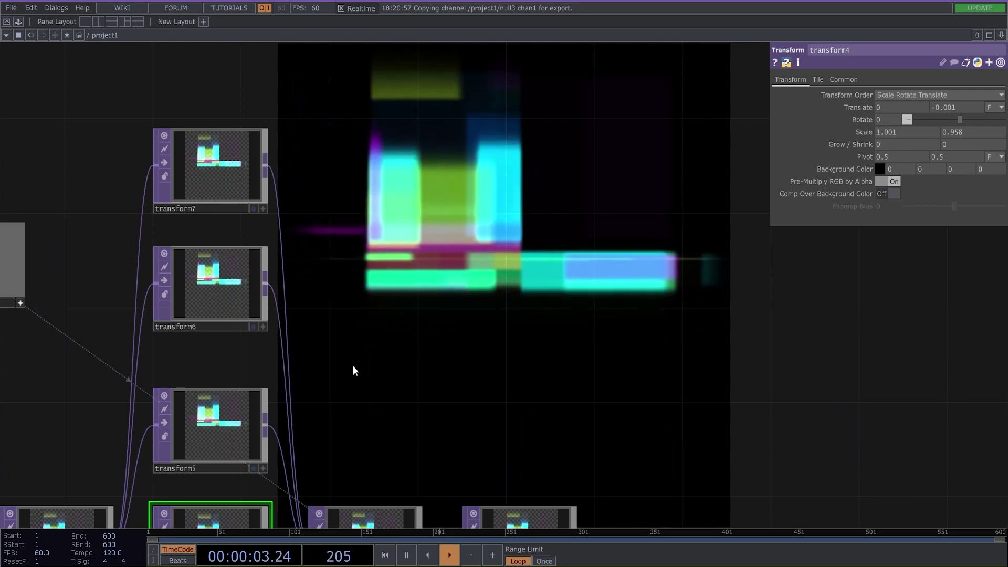
{"action": "left_click_drag", "start_coordinate": [592, 290], "coordinate": [720, 114]}
{"action": "left_click_drag", "start_coordinate": [544, 211], "coordinate": [495, 266]}
{"action": "left_click_drag", "start_coordinate": [524, 300], "coordinate": [431, 375]}
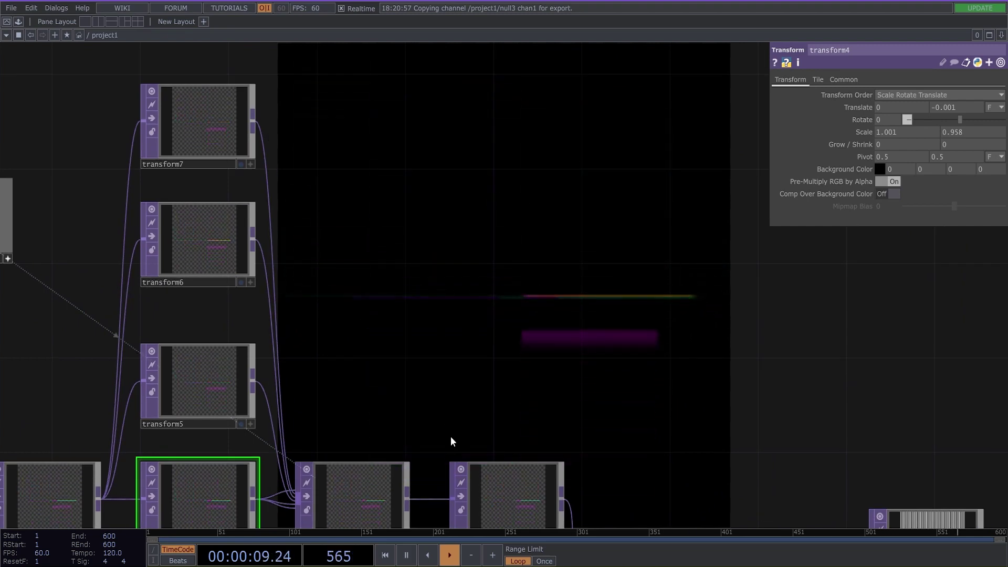
- Review the whole chain from the control channels and second feedback loop through ramp1 and comp3 to level1 and level2
{"action": "scroll", "coordinate": [449, 437], "scroll_direction": "down", "scroll_amount": 7}
{"action": "left_click_drag", "start_coordinate": [551, 410], "coordinate": [415, 274]}
{"action": "left_click_drag", "start_coordinate": [452, 305], "coordinate": [487, 365]}
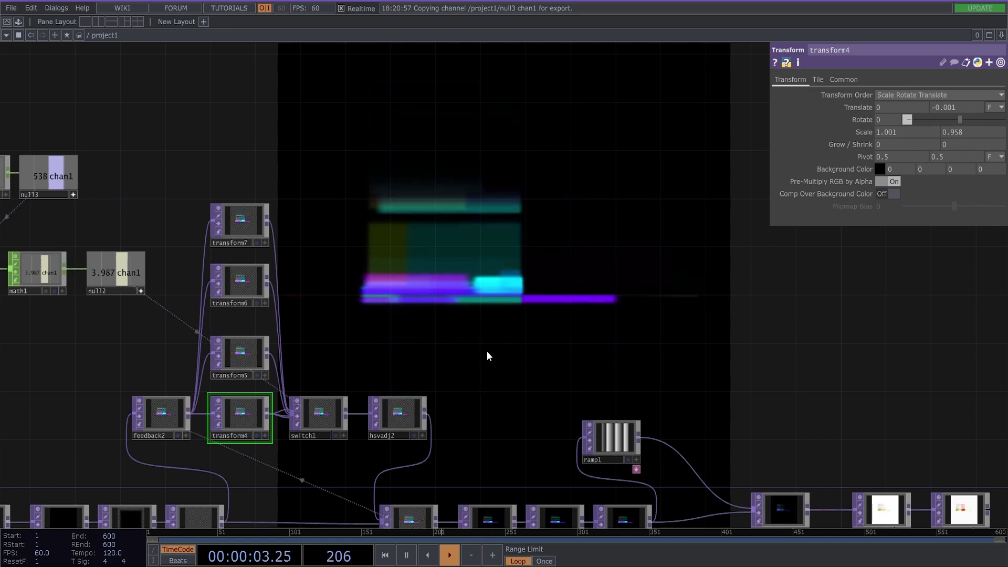
{"action": "scroll", "coordinate": [592, 246], "scroll_direction": "down", "scroll_amount": 3}
{"action": "scroll", "coordinate": [591, 246], "scroll_direction": "right", "scroll_amount": 3}
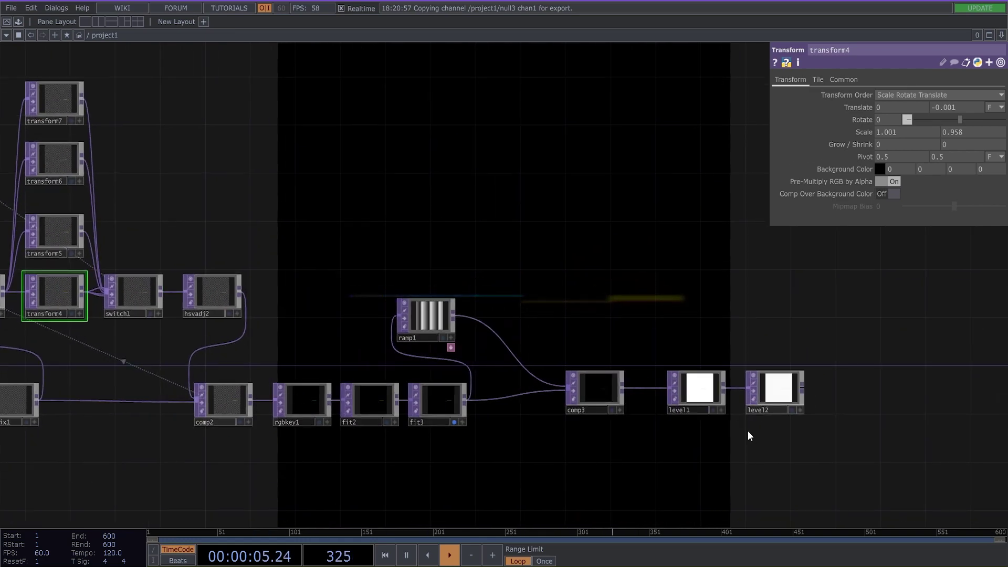
{"action": "scroll", "coordinate": [436, 283], "scroll_direction": "up", "scroll_amount": 3}
{"action": "scroll", "coordinate": [435, 283], "scroll_direction": "left", "scroll_amount": 3}
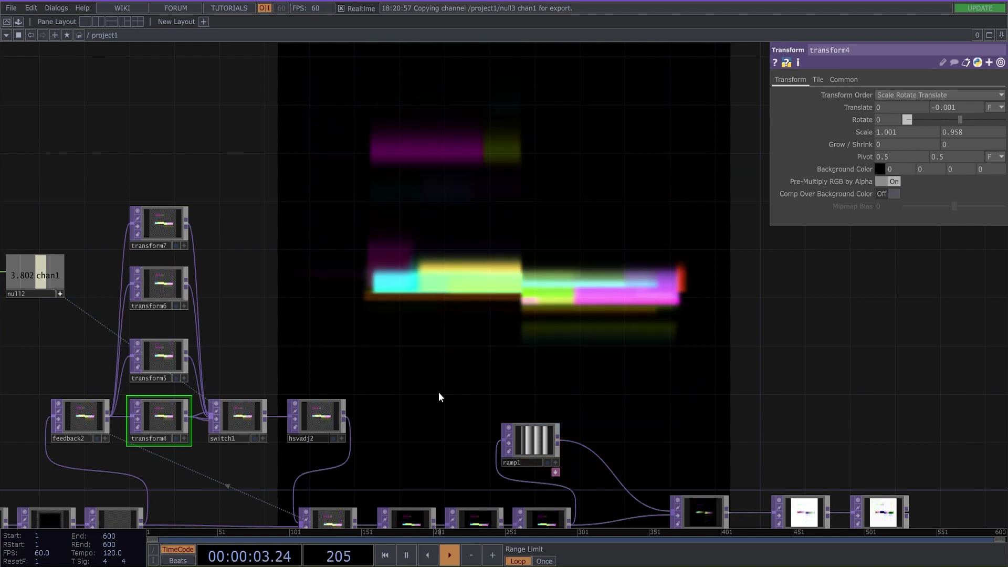
{"action": "scroll", "coordinate": [606, 214], "scroll_direction": "down", "scroll_amount": 2}
{"action": "scroll", "coordinate": [605, 214], "scroll_direction": "left", "scroll_amount": 3}
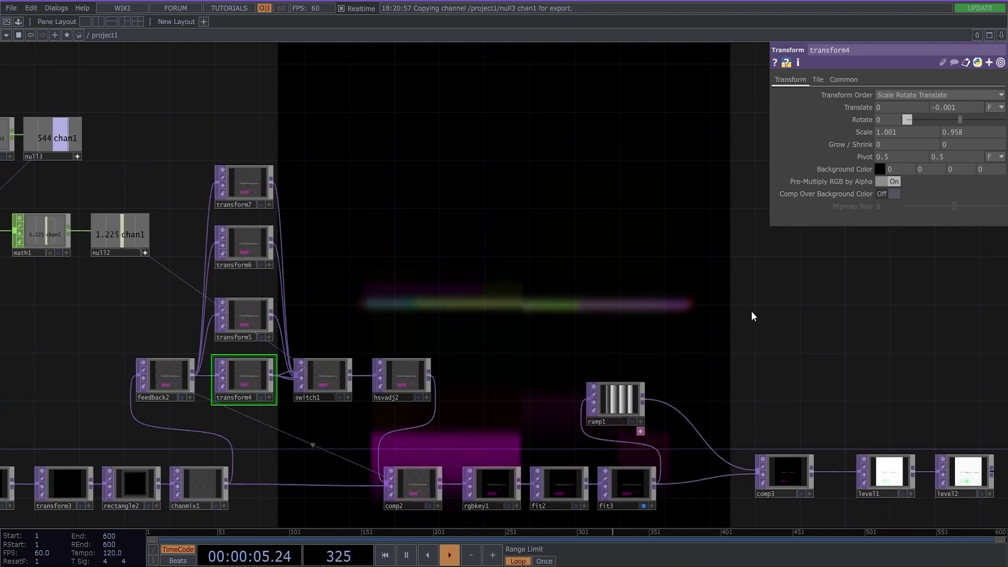
{"action": "scroll", "coordinate": [755, 323], "scroll_direction": "down", "scroll_amount": 3}
{"action": "scroll", "coordinate": [755, 323], "scroll_direction": "right", "scroll_amount": 4}
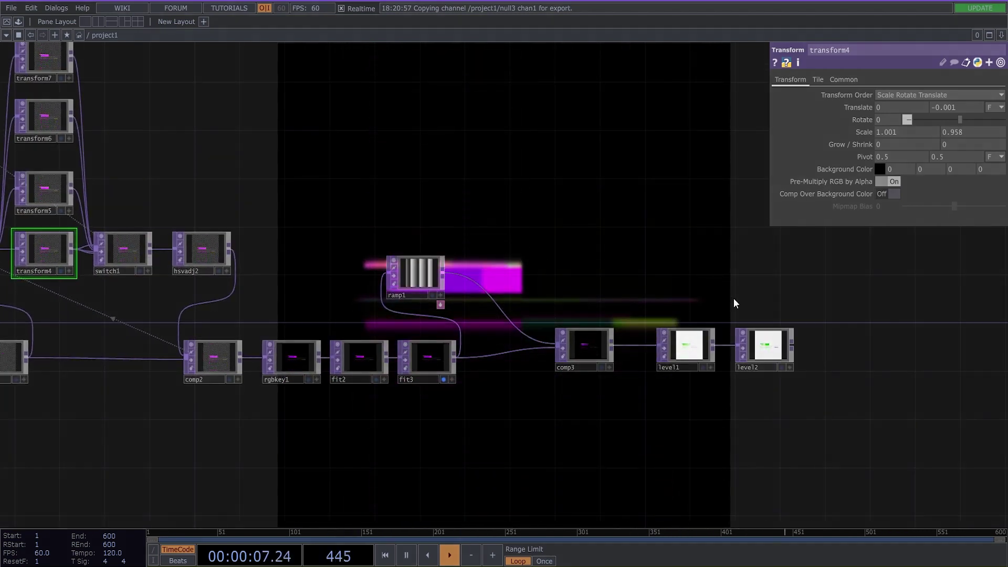